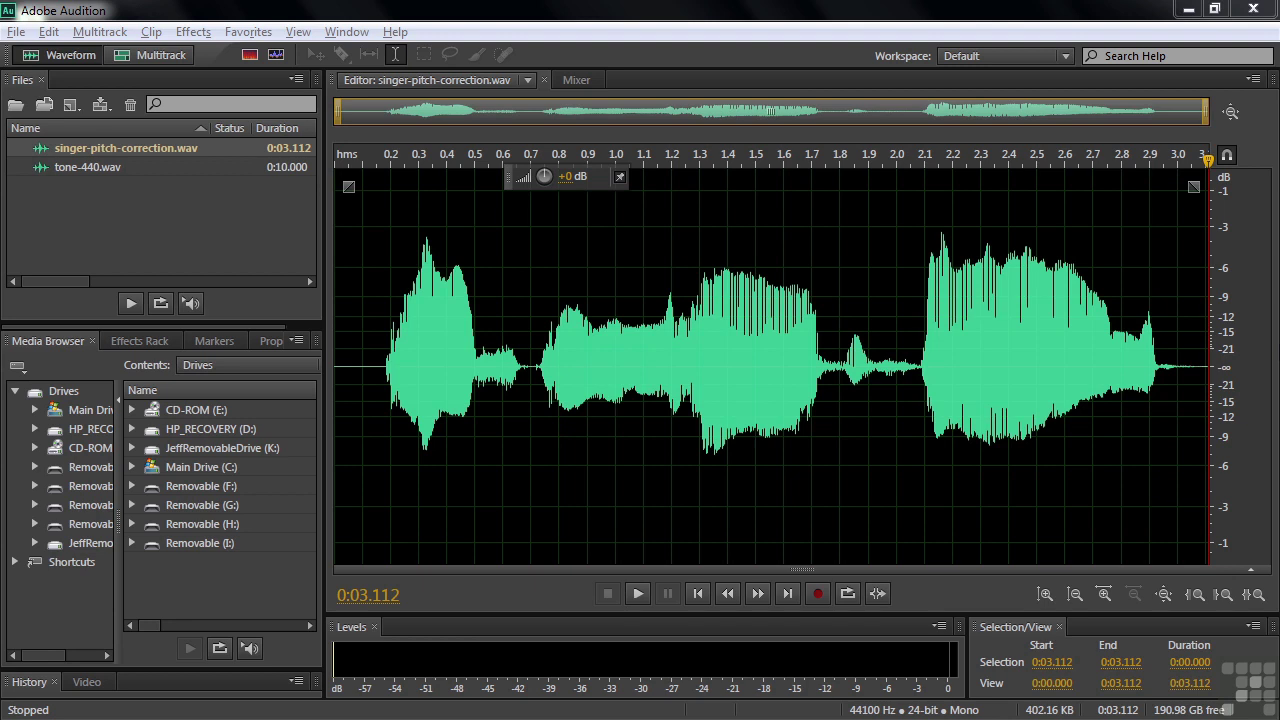
Step: In the Open File dialog, go from Working Files into music > Just Too Hard to Find
{"action": "left_click", "coordinate": [96, 211]}
{"action": "key", "text": "ctrl+o"}
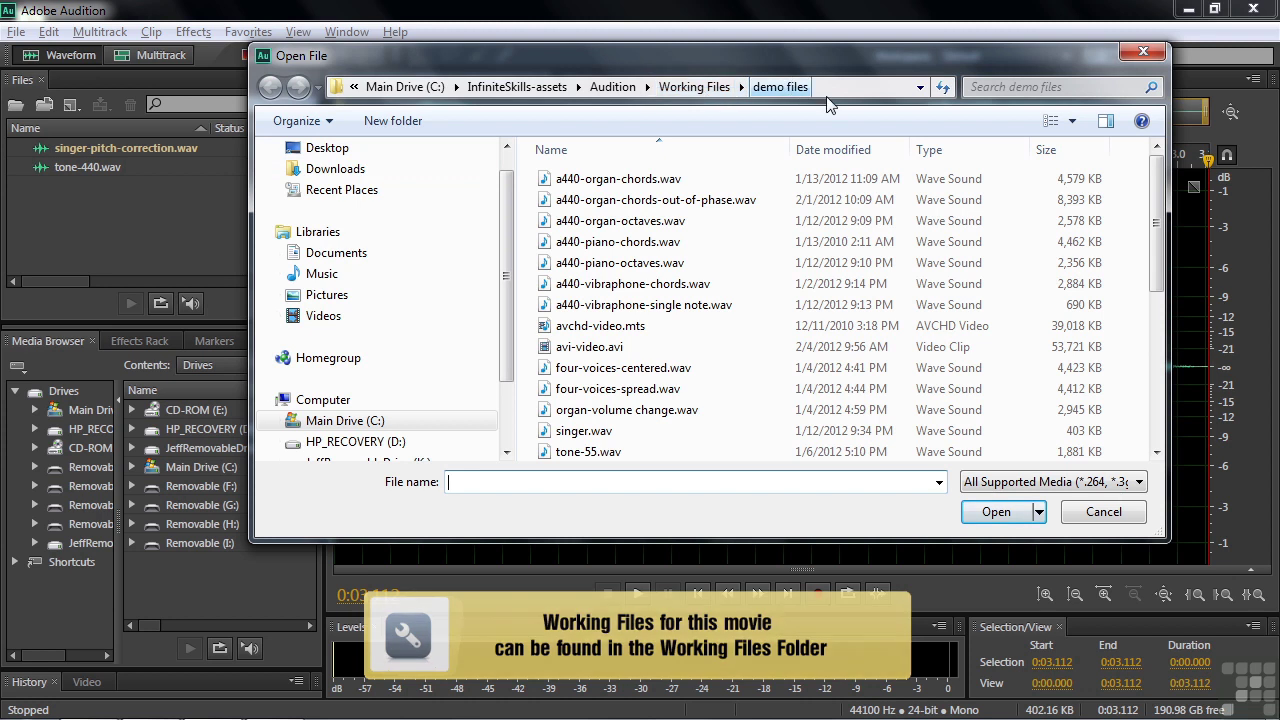
{"action": "left_click_drag", "start_coordinate": [1157, 226], "coordinate": [1157, 294]}
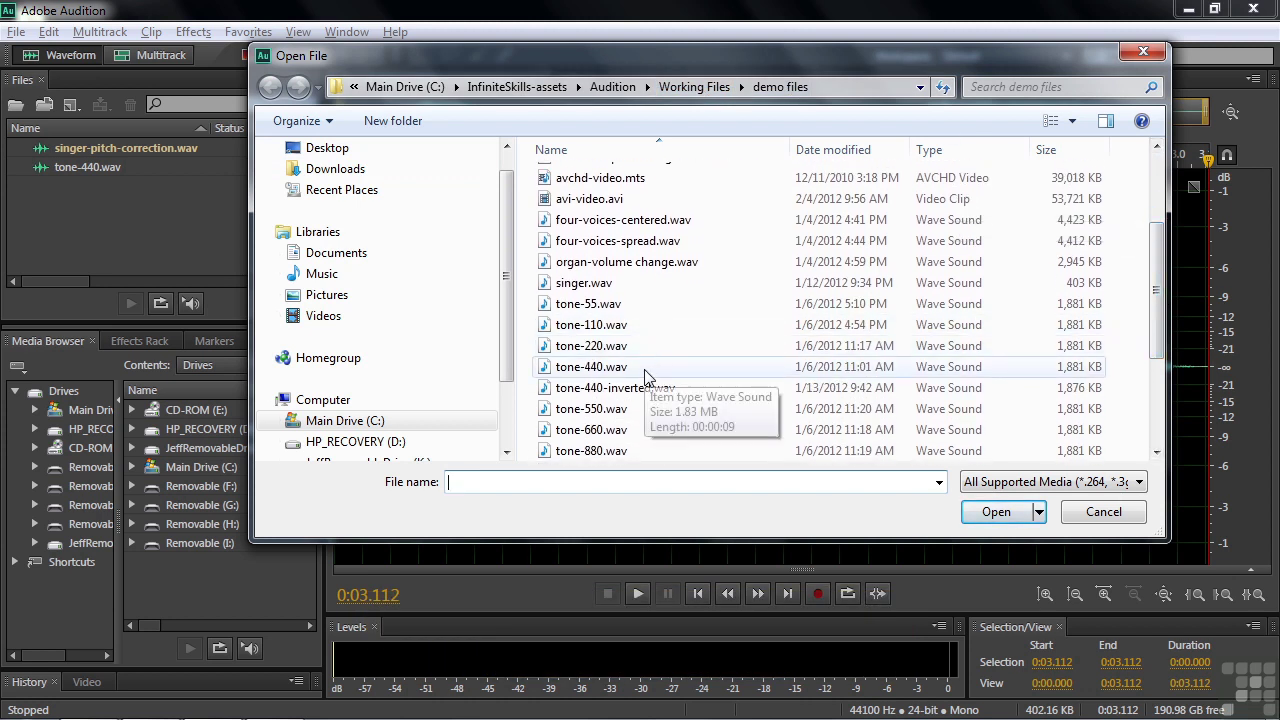
{"action": "left_click", "coordinate": [712, 87]}
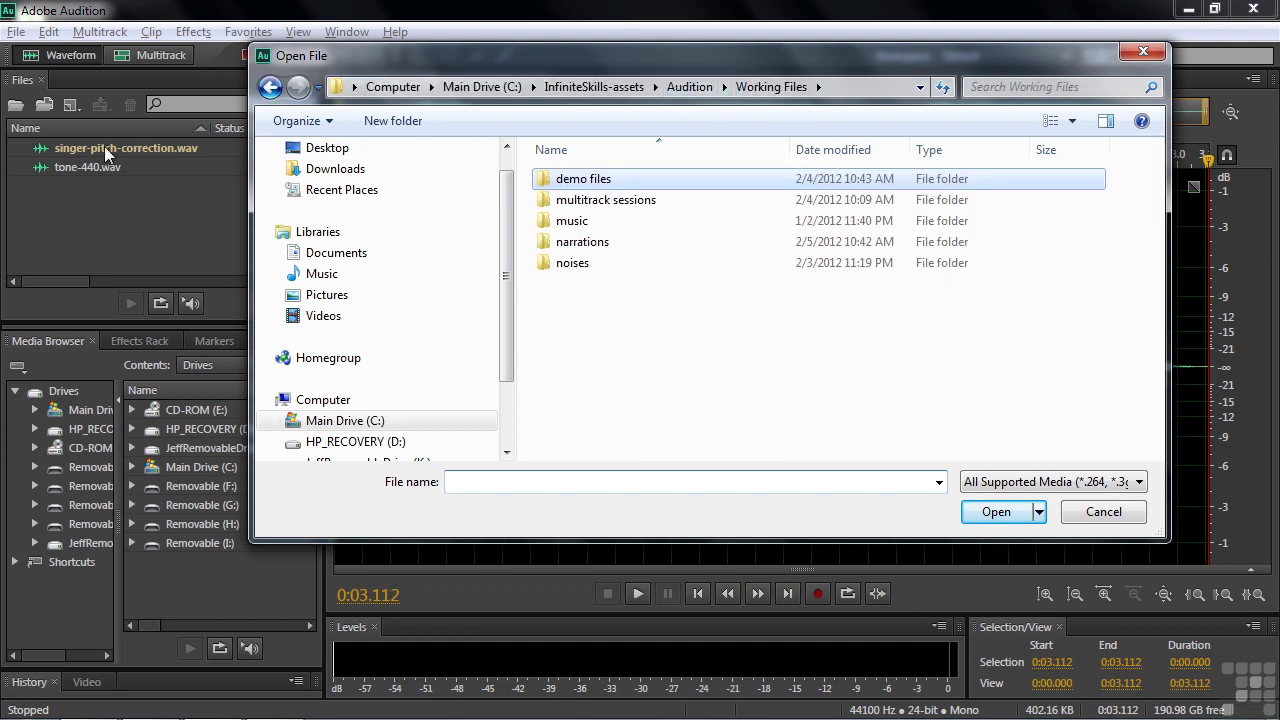
{"action": "double_click", "coordinate": [557, 221]}
{"action": "double_click", "coordinate": [557, 203]}
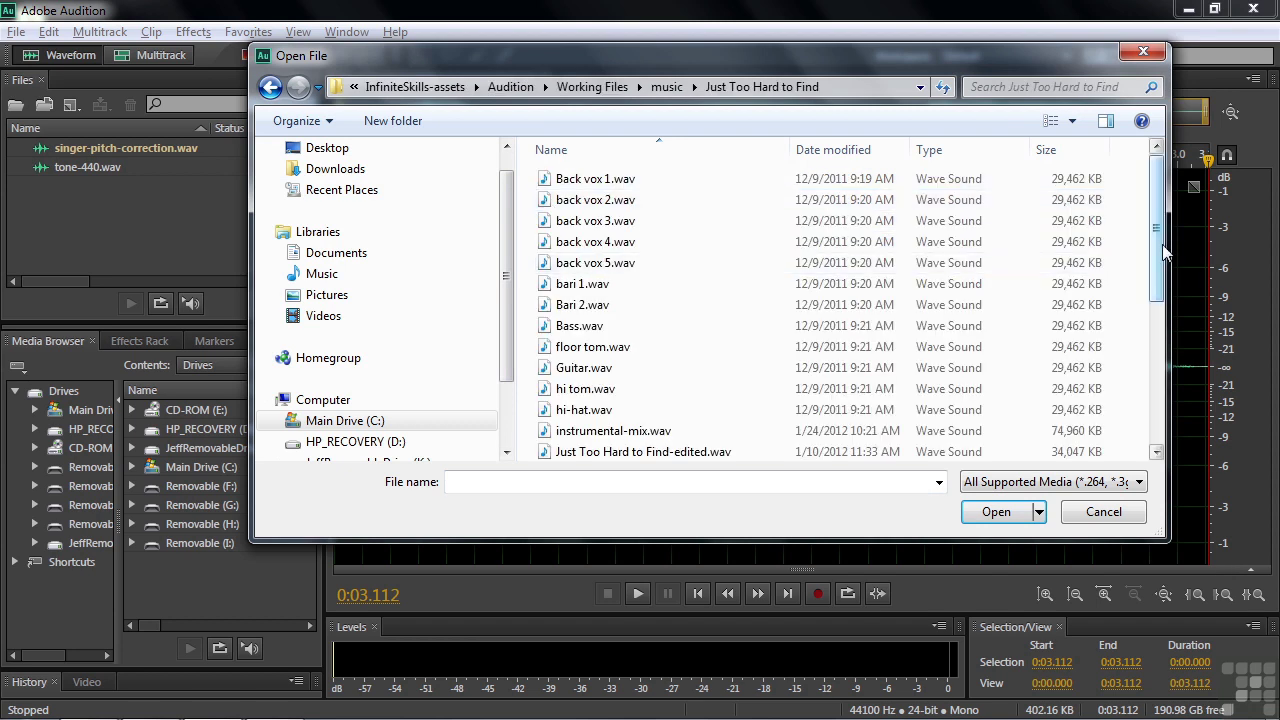
{"action": "scroll", "coordinate": [1168, 339], "scroll_direction": "down", "scroll_amount": 3}
{"action": "scroll", "coordinate": [1168, 339], "scroll_direction": "down", "scroll_amount": 1}
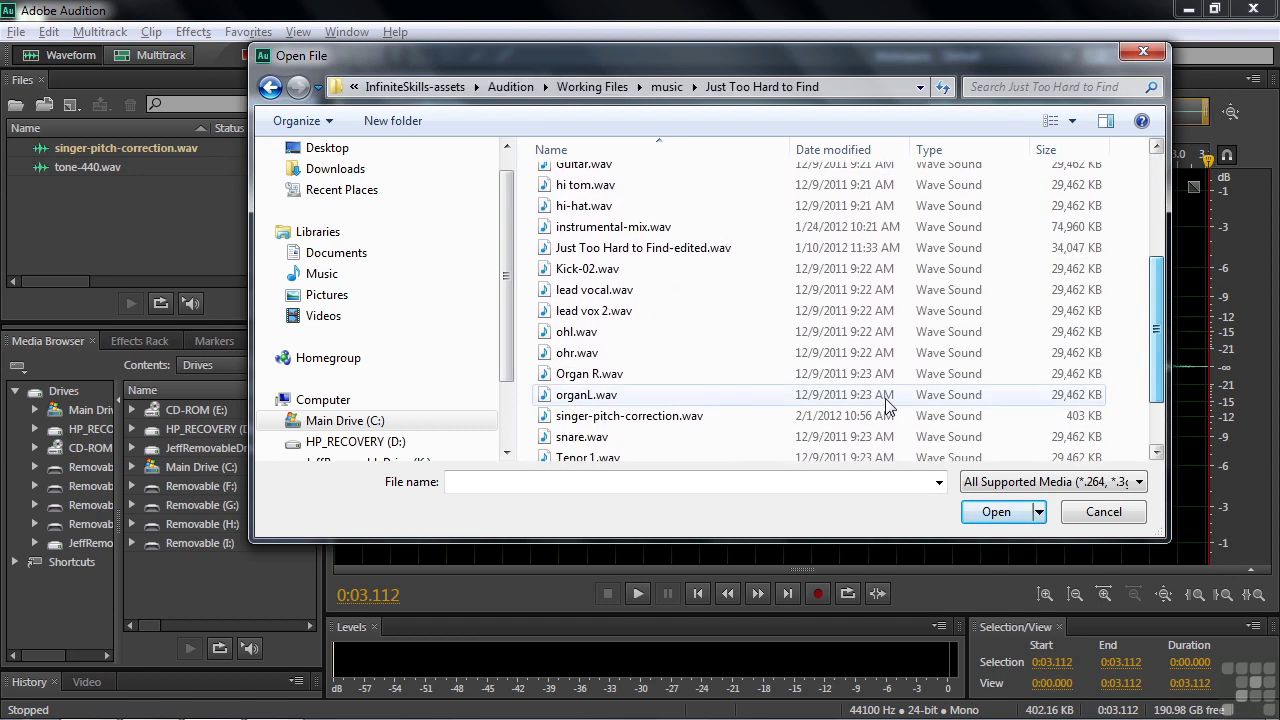
Step: Cancel the Open dialog and apply Time and Pitch > Manual Pitch Correction (process) to the singer clip
{"action": "left_click", "coordinate": [1108, 512]}
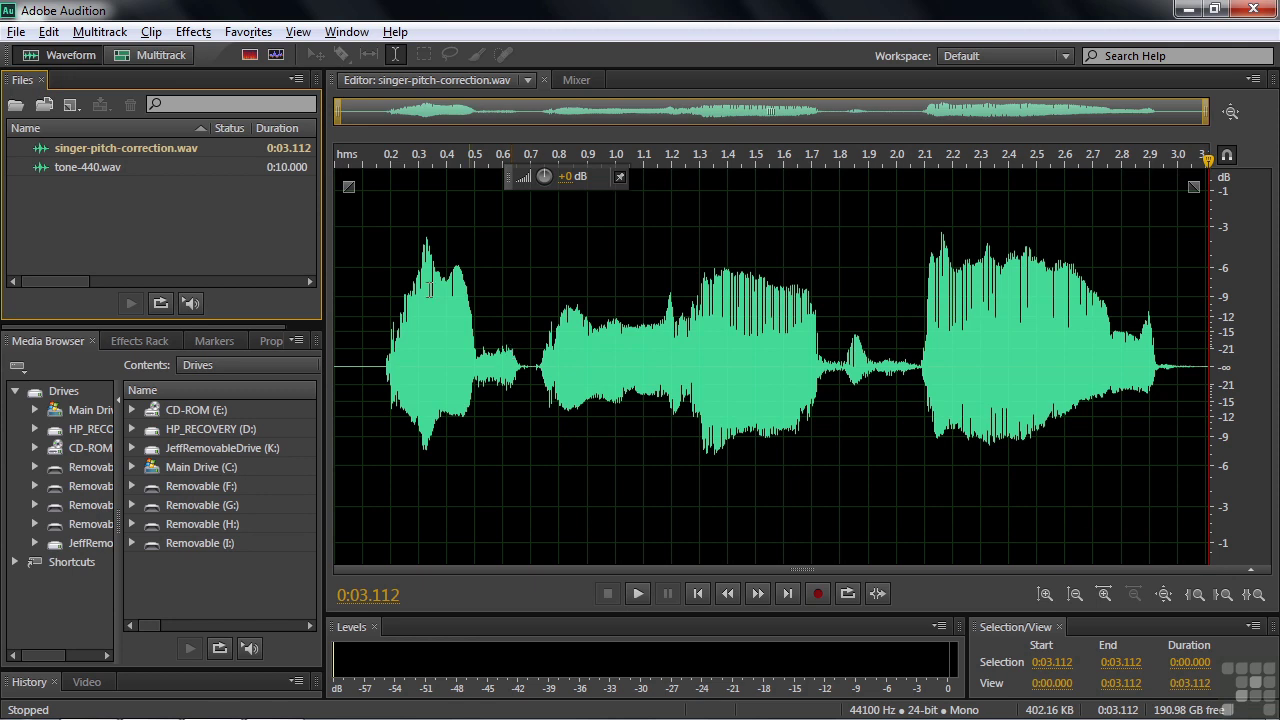
{"action": "left_click", "coordinate": [201, 33]}
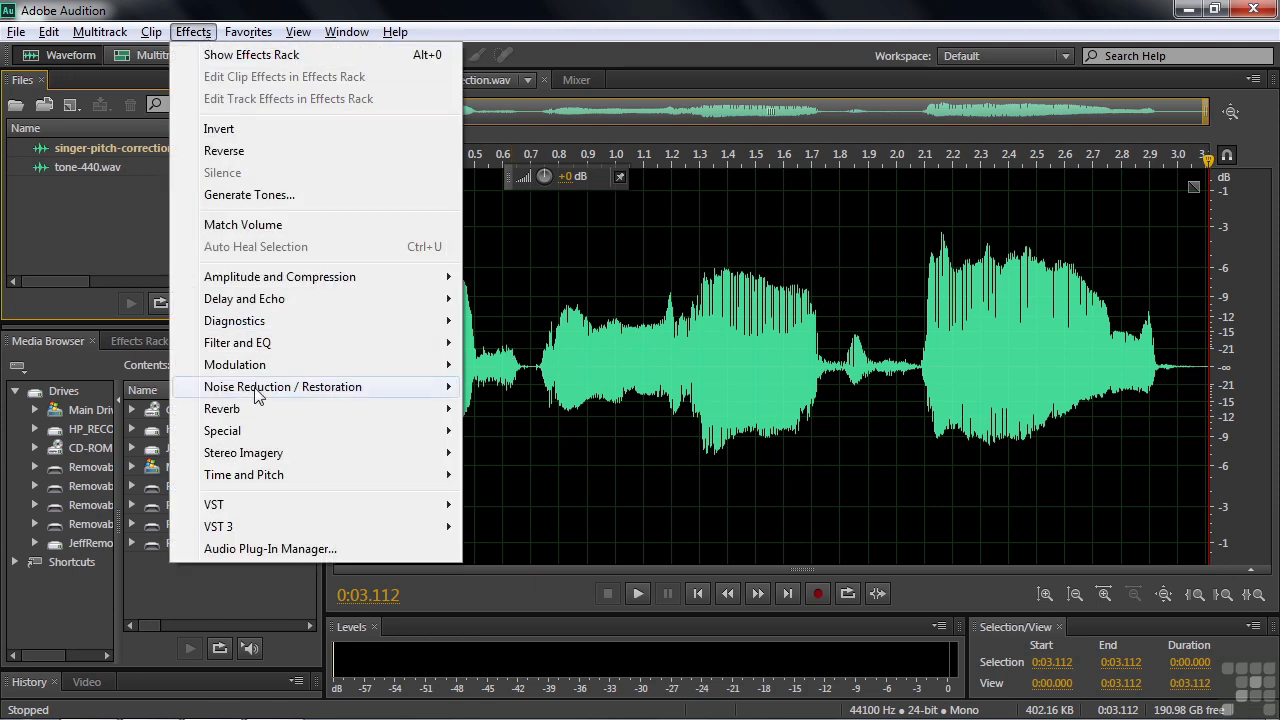
{"action": "mouse_move", "coordinate": [258, 477]}
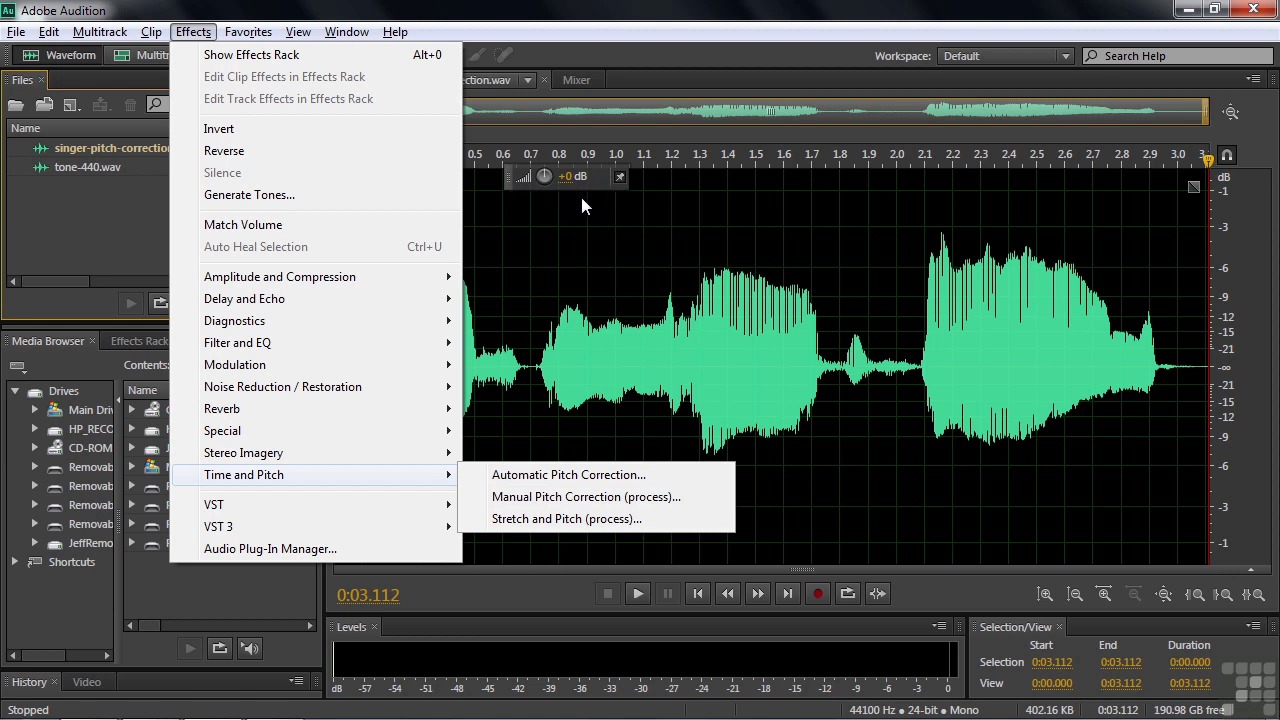
{"action": "left_click", "coordinate": [518, 498]}
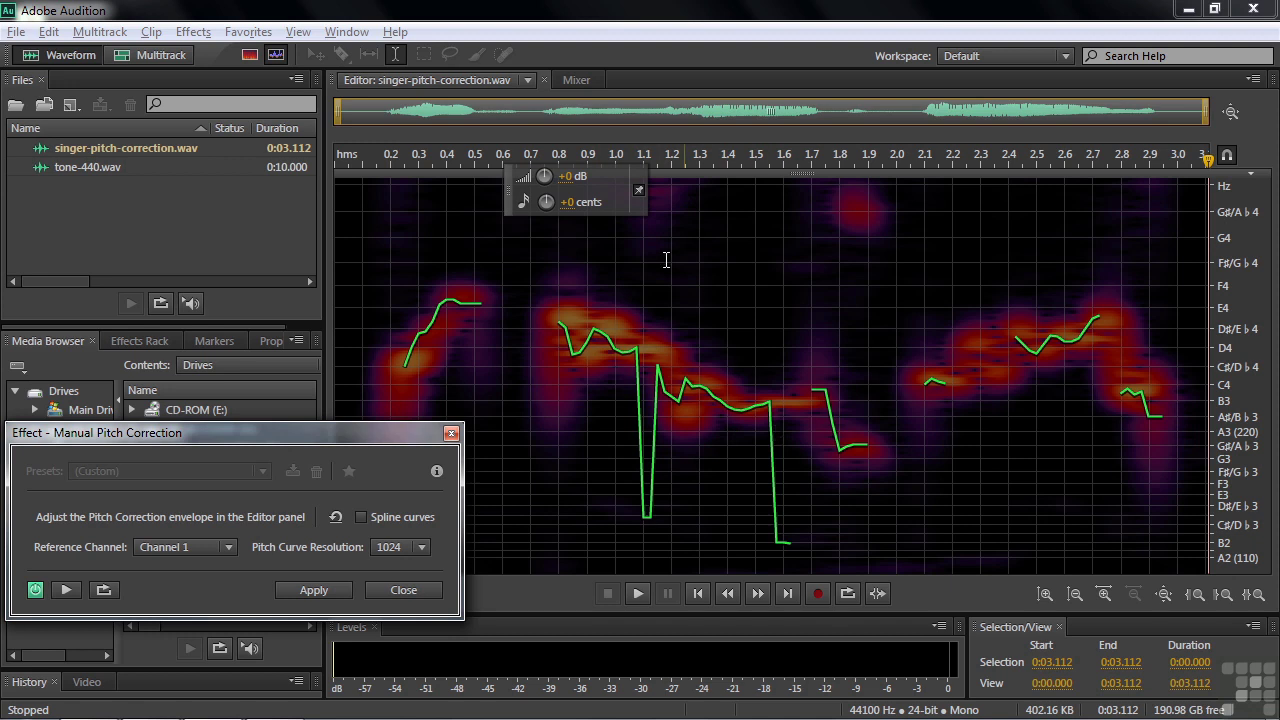
{"action": "left_click_drag", "start_coordinate": [563, 203], "coordinate": [587, 226]}
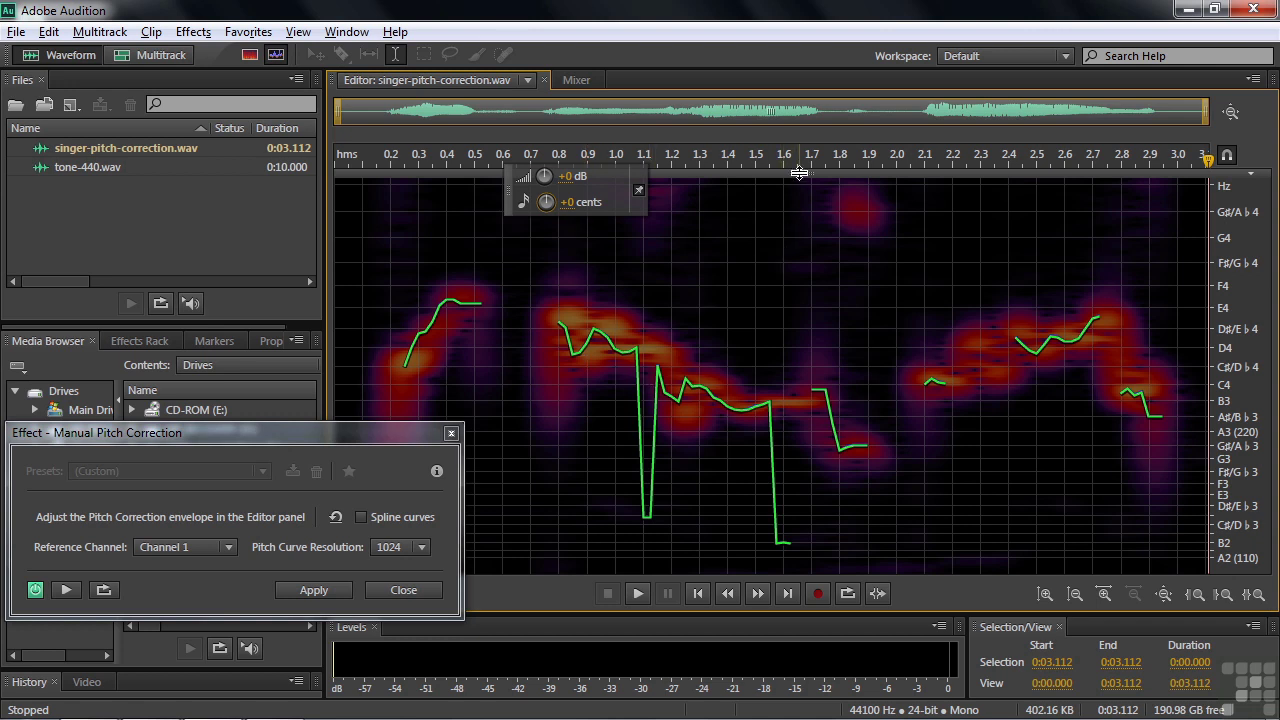
Step: Expand the waveform lane above the spectral display and nudge the pitch envelope, leaving it at +0 cents
{"action": "left_click_drag", "start_coordinate": [799, 173], "coordinate": [799, 277]}
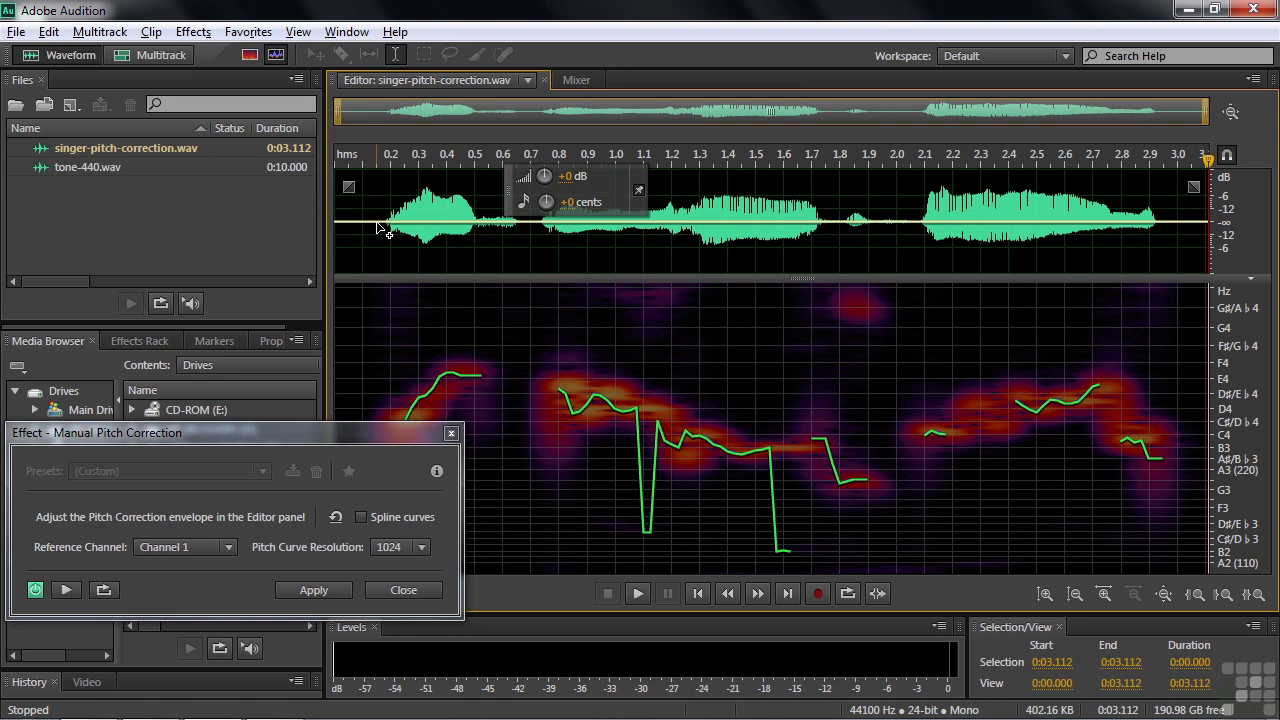
{"action": "mouse_move", "coordinate": [380, 228]}
{"action": "left_mouse_down"}
{"action": "mouse_move", "coordinate": [380, 248]}
{"action": "mouse_move", "coordinate": [381, 224]}
{"action": "left_mouse_up"}
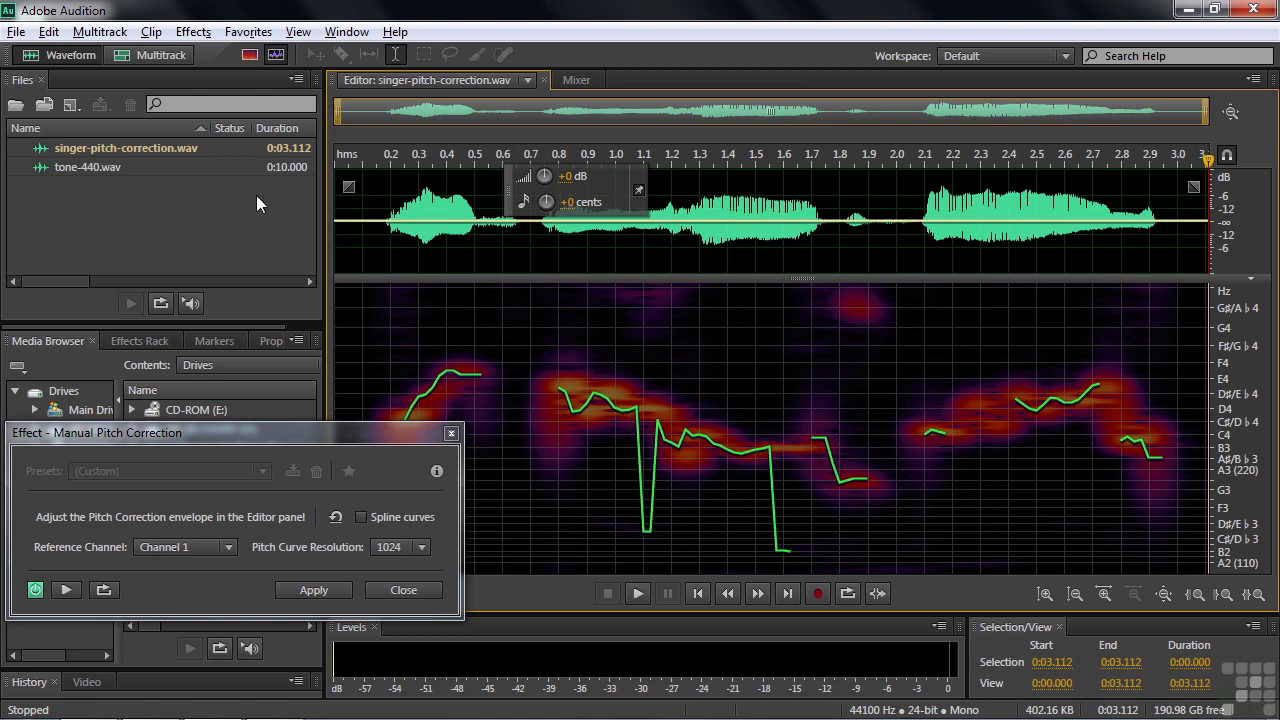
Step: Open tone-440.wav in the editor, zoom in on its waveform cycles, then zoom out full
{"action": "double_click", "coordinate": [60, 169]}
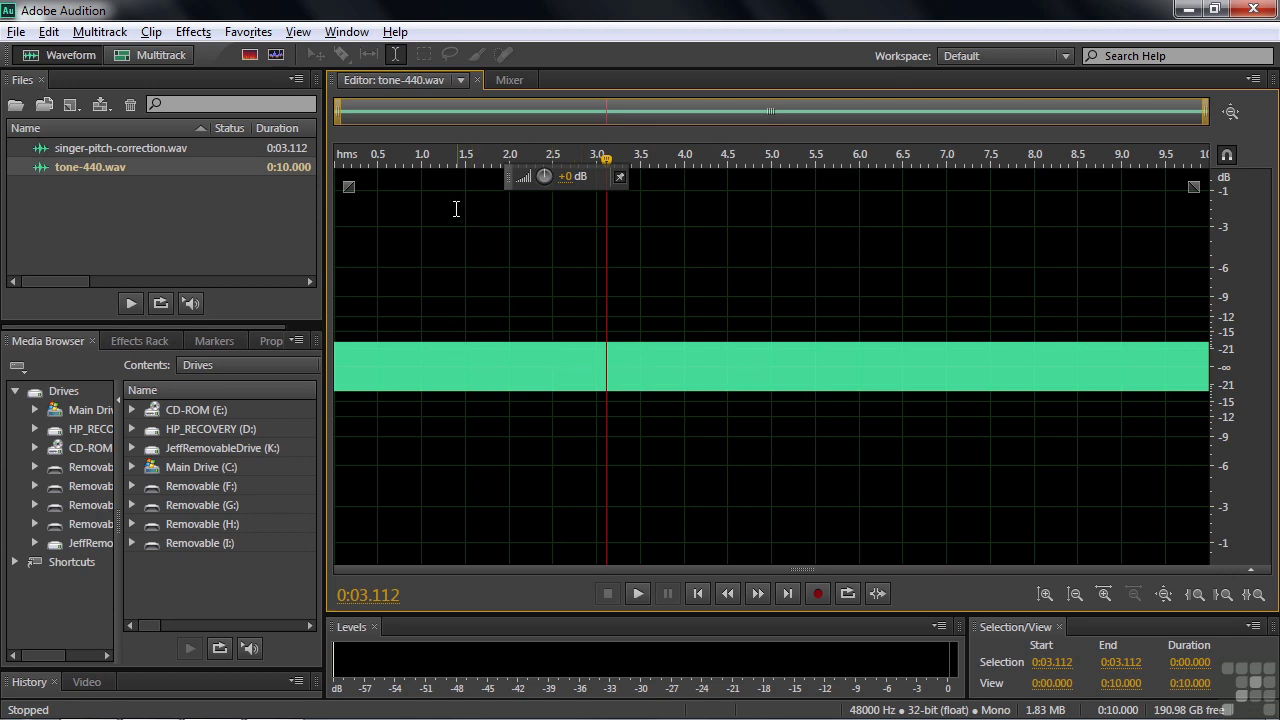
{"action": "left_click_drag", "start_coordinate": [432, 166], "coordinate": [405, 166]}
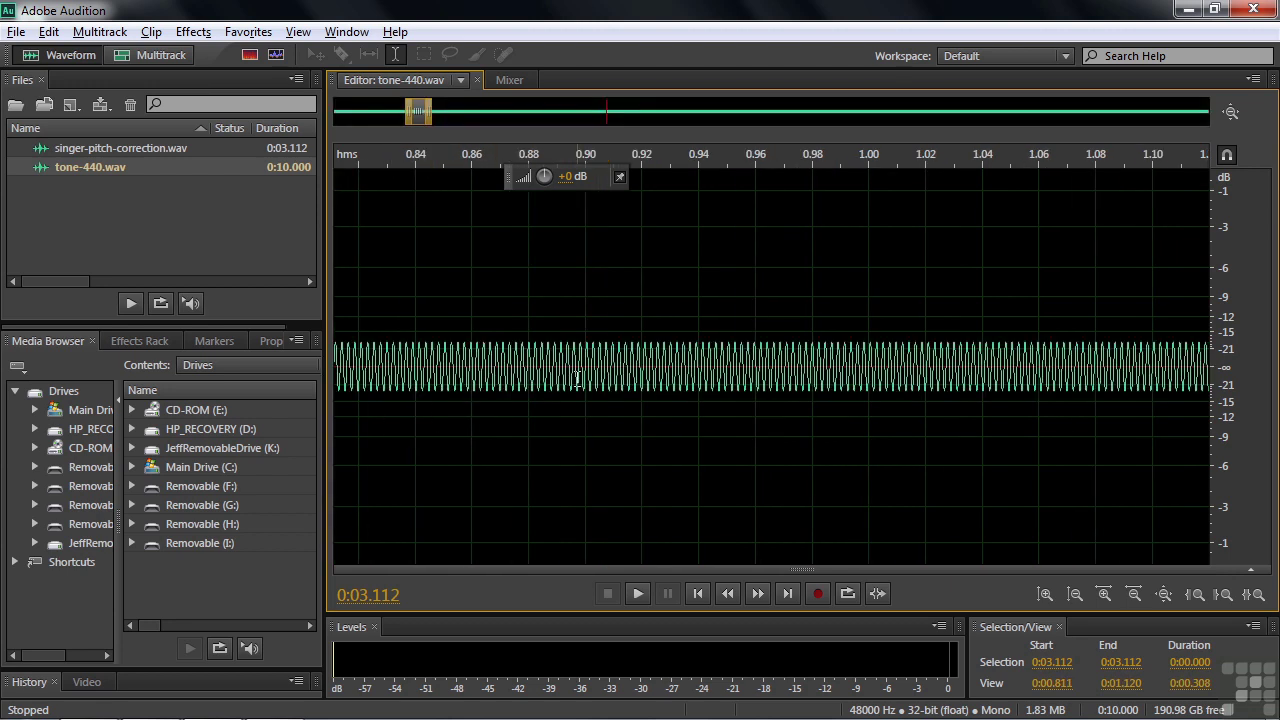
{"action": "key", "text": "backslash"}
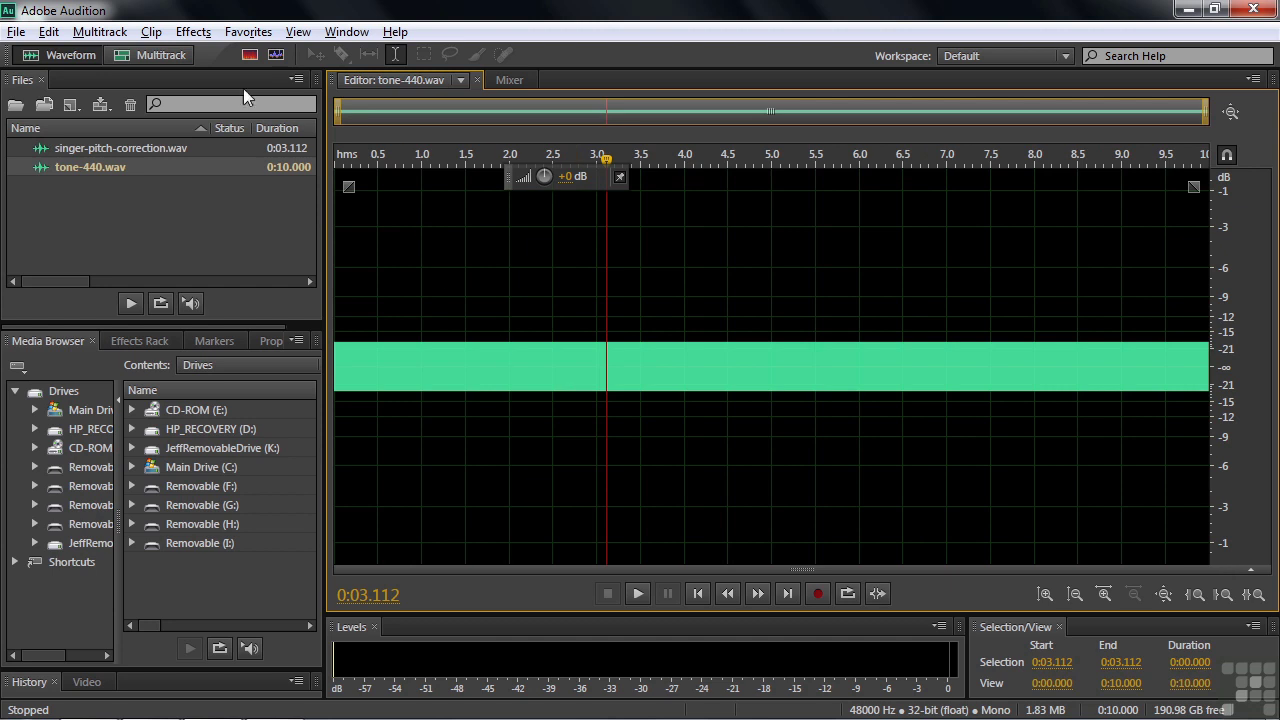
{"action": "left_click", "coordinate": [190, 33]}
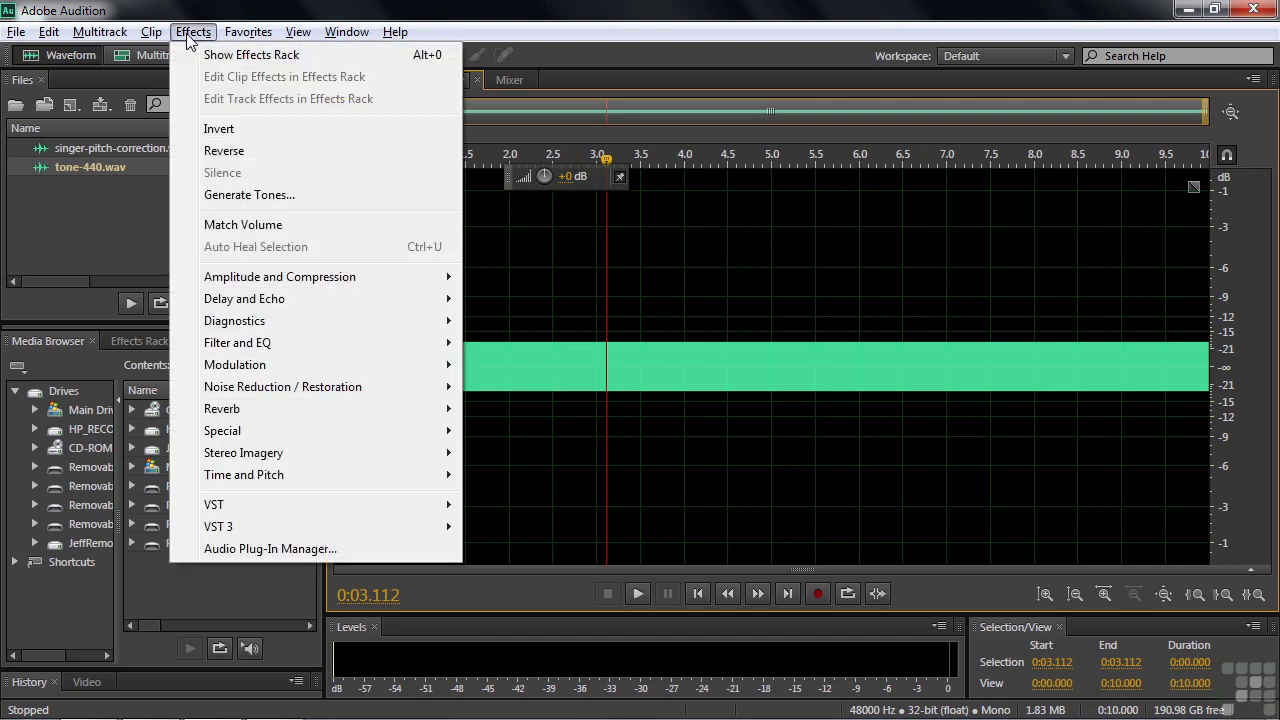
Step: Launch Manual Pitch Correction (process) from Time and Pitch on tone-440.wav
{"action": "mouse_move", "coordinate": [278, 478]}
{"action": "left_click", "coordinate": [570, 498]}
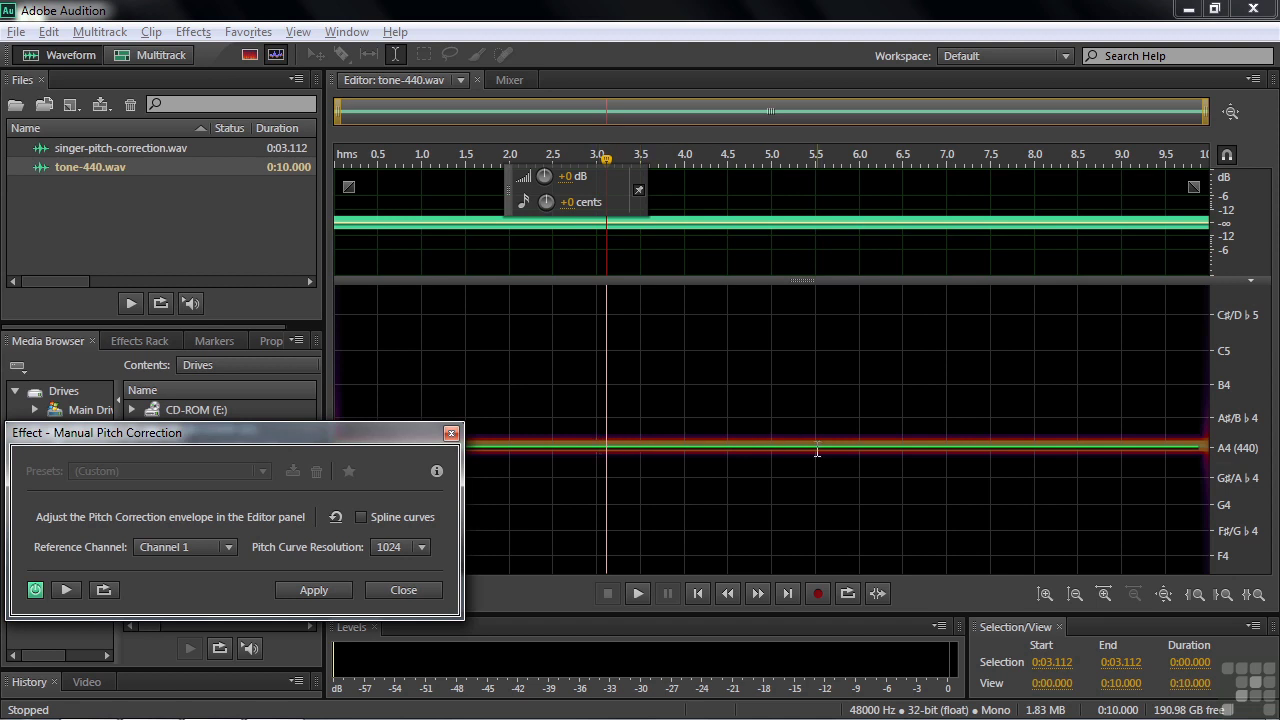
Step: Preview the tone and add pitch envelope keyframes near 0.5 s and 1.0 s at +0 cents
{"action": "left_click", "coordinate": [542, 441]}
{"action": "key", "text": "space"}
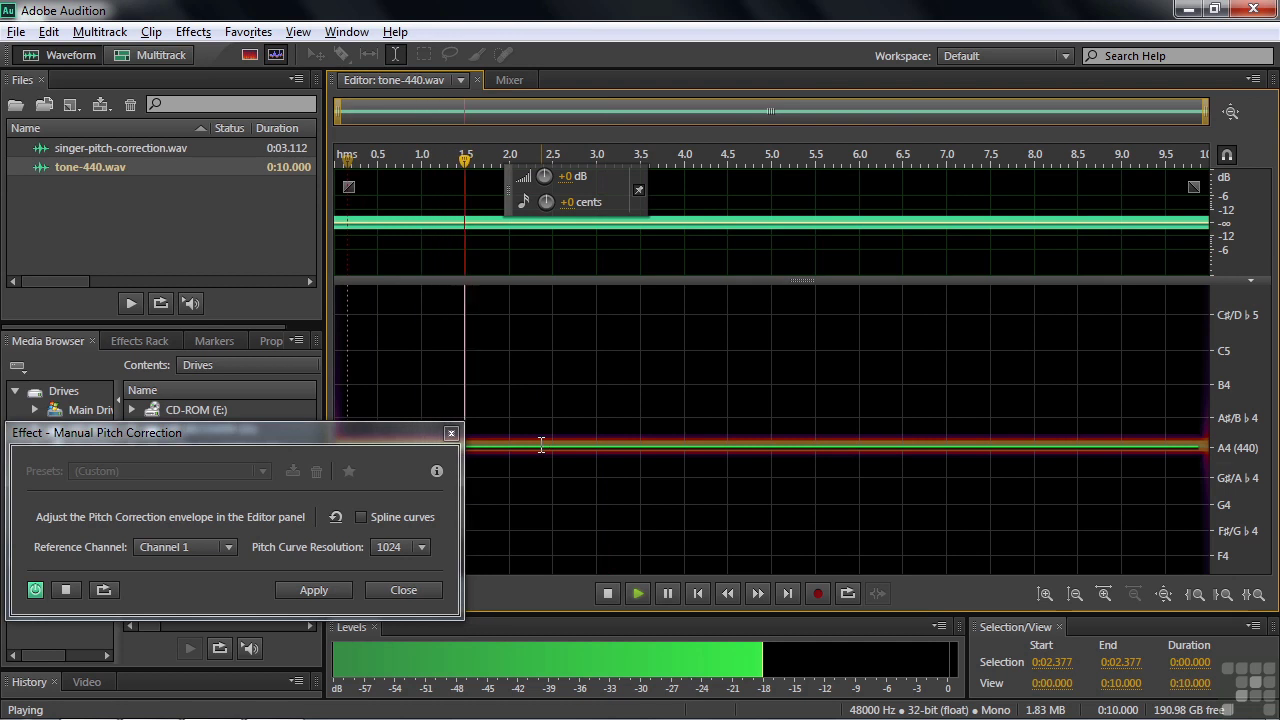
{"action": "key", "text": "space"}
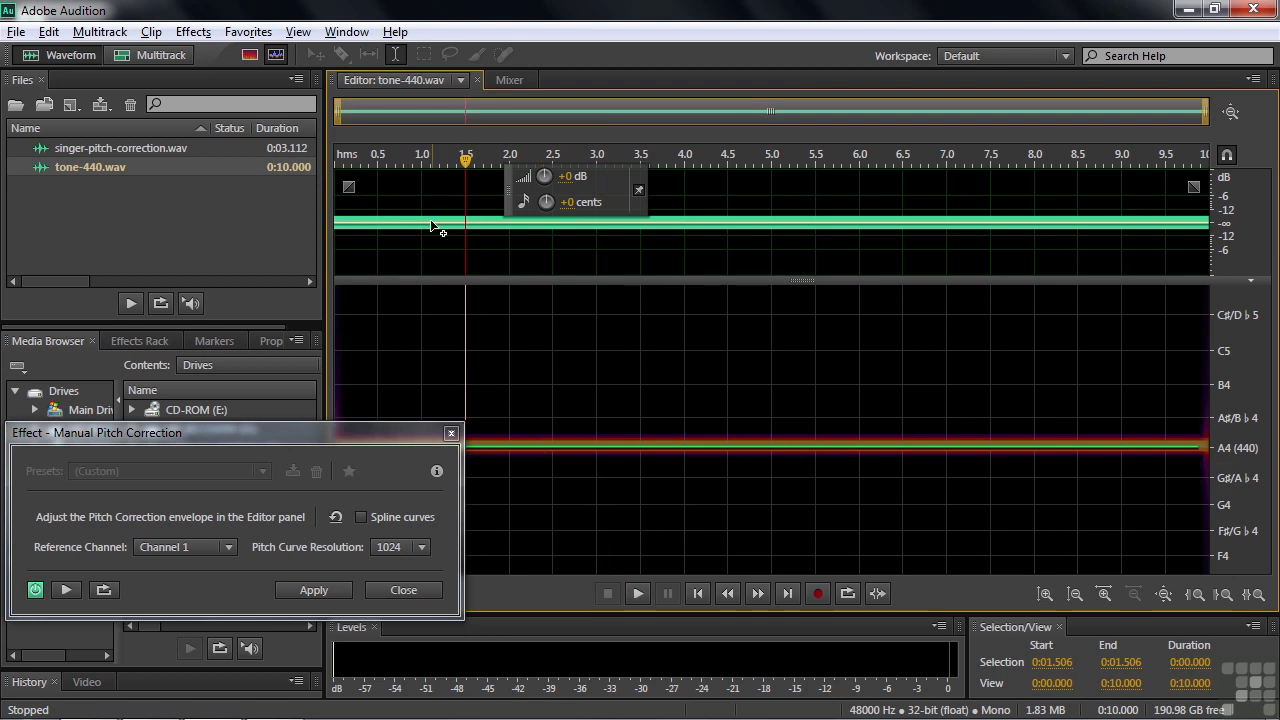
{"action": "left_click", "coordinate": [370, 223]}
{"action": "key", "text": "Home"}
{"action": "key", "text": "space"}
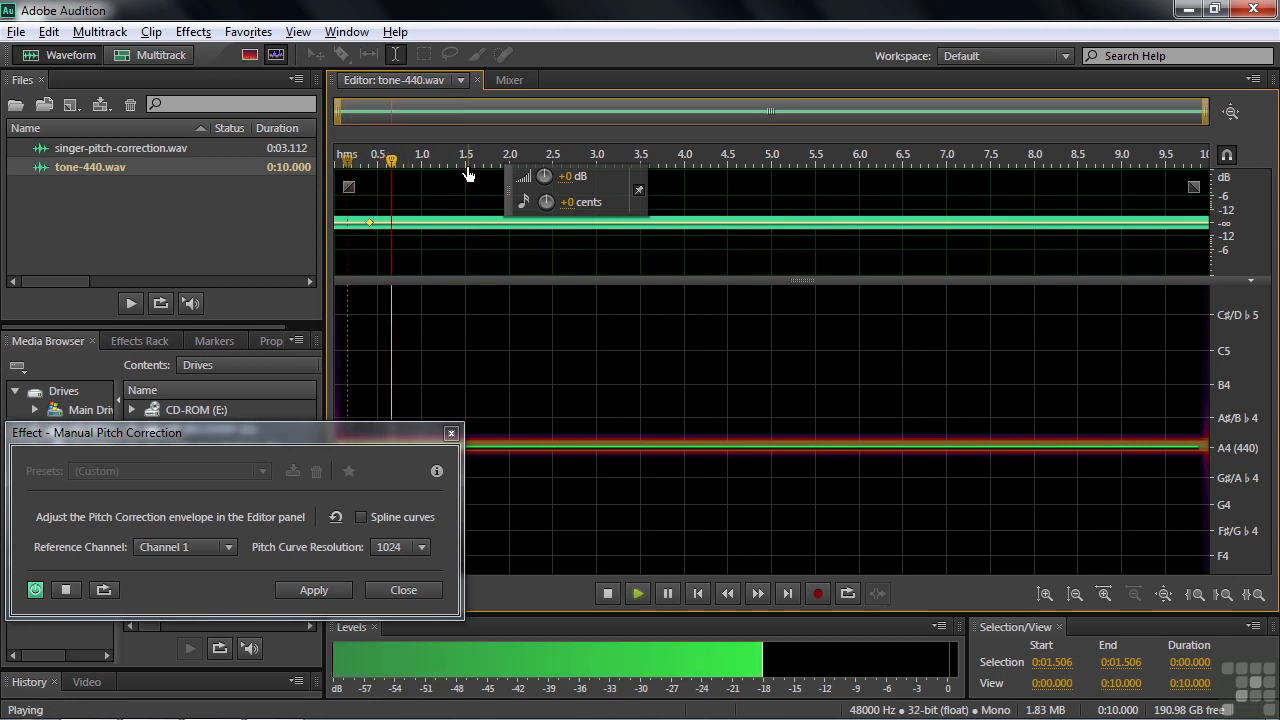
{"action": "key", "text": "space"}
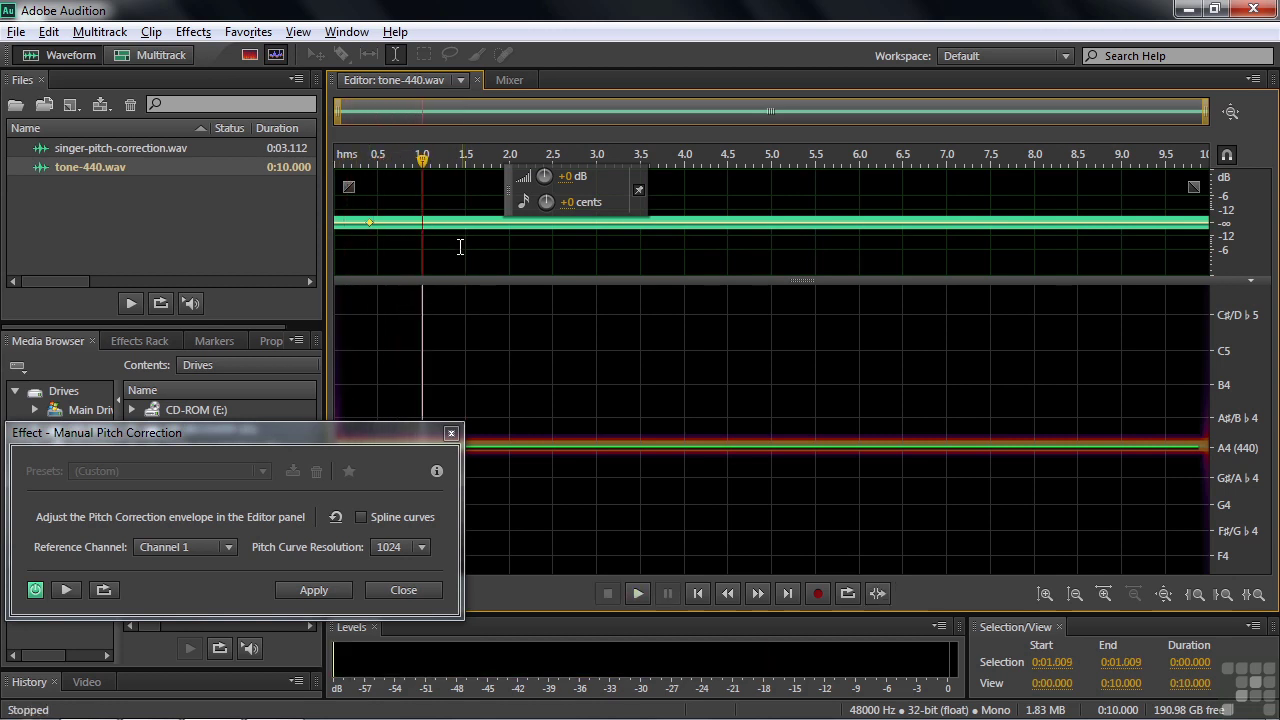
{"action": "left_click", "coordinate": [398, 224]}
{"action": "key", "text": "Home"}
{"action": "key", "text": "space"}
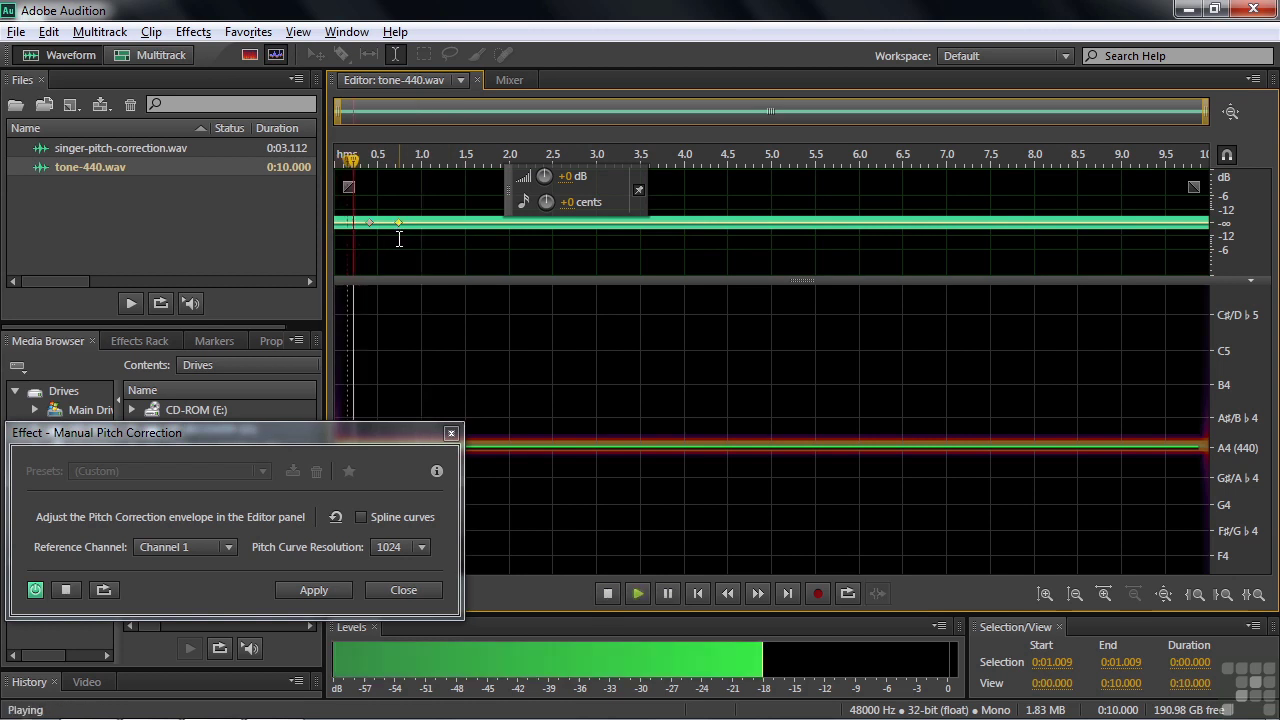
{"action": "key", "text": "space"}
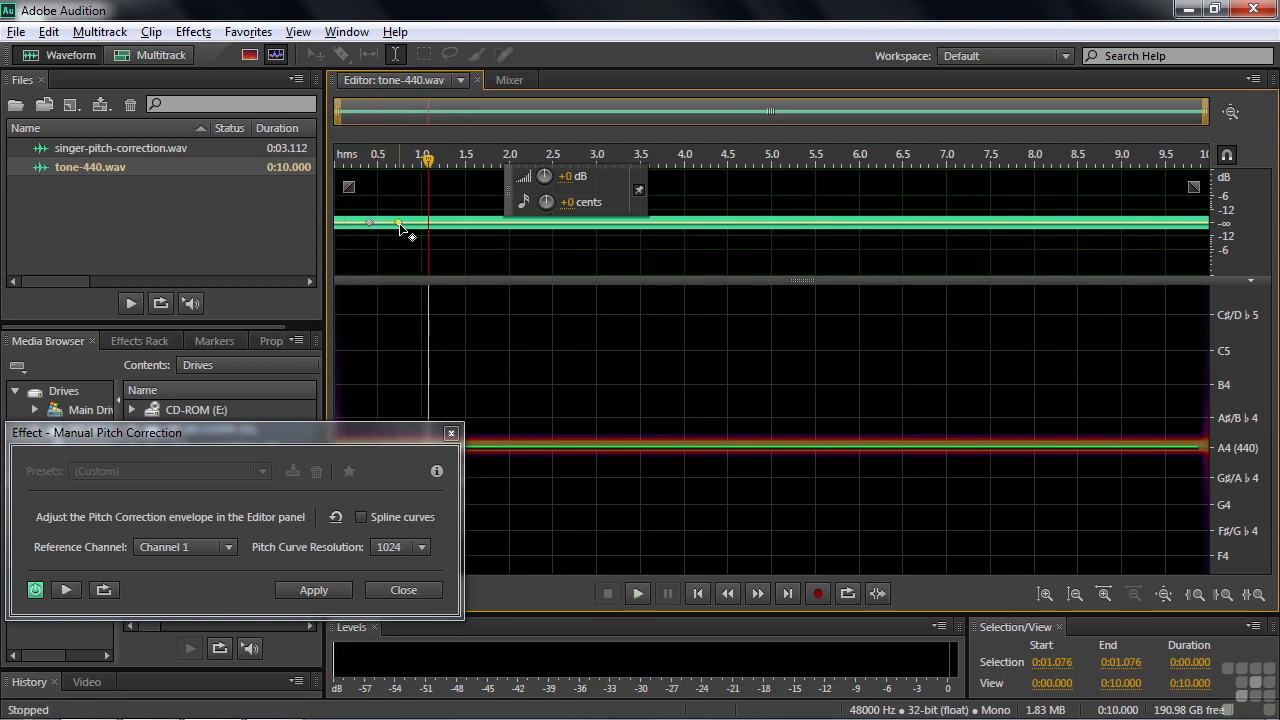
{"action": "left_click_drag", "start_coordinate": [399, 224], "coordinate": [394, 172]}
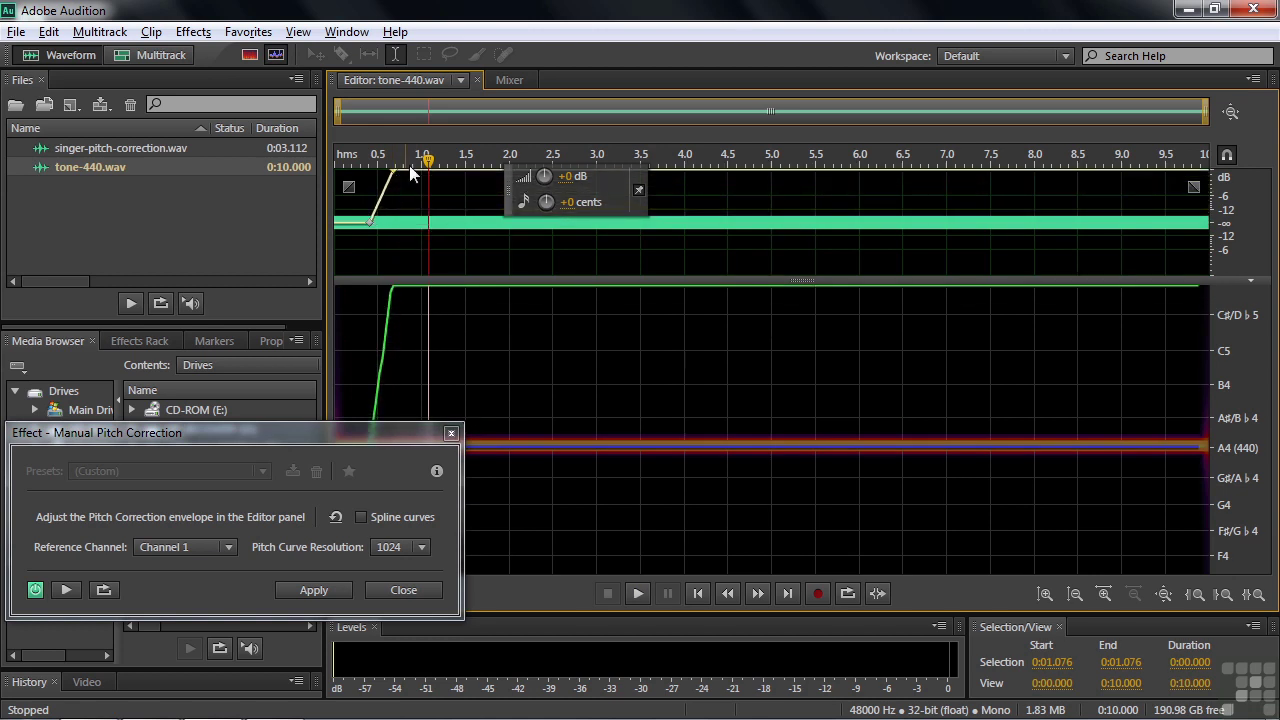
{"action": "key", "text": "space"}
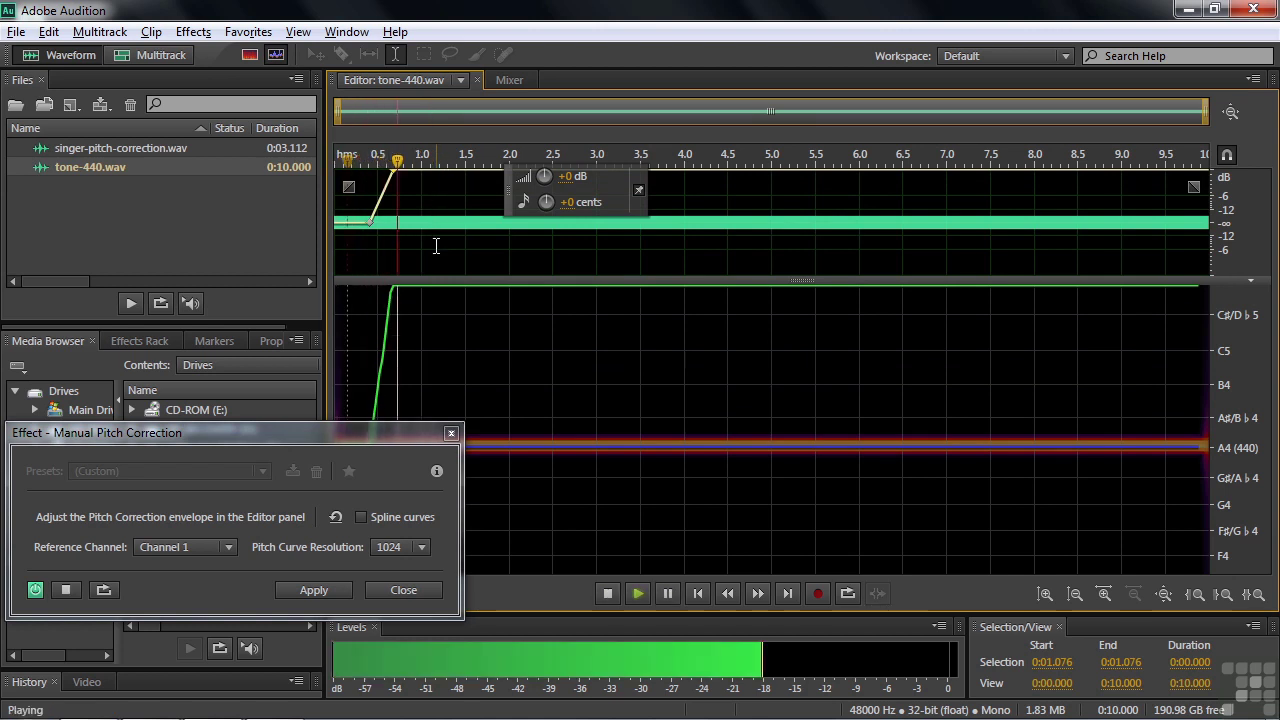
{"action": "key", "text": "space"}
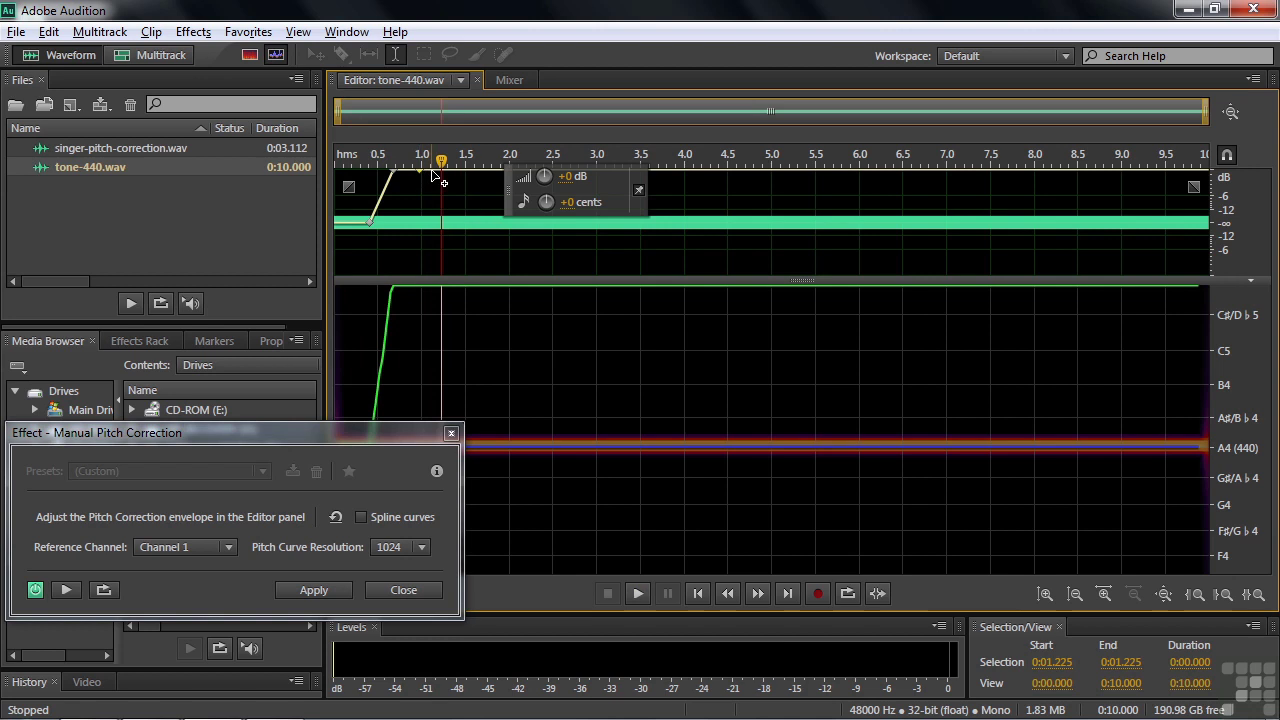
{"action": "left_click_drag", "start_coordinate": [438, 177], "coordinate": [442, 289]}
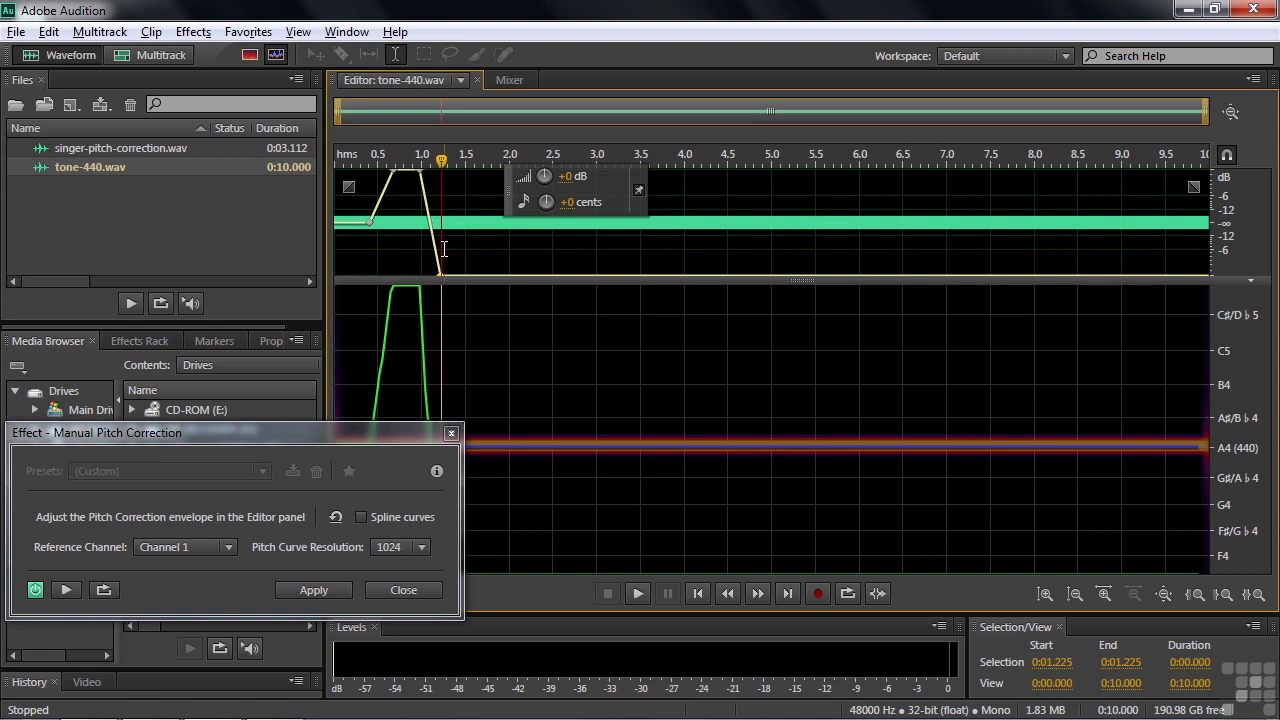
{"action": "key", "text": "space"}
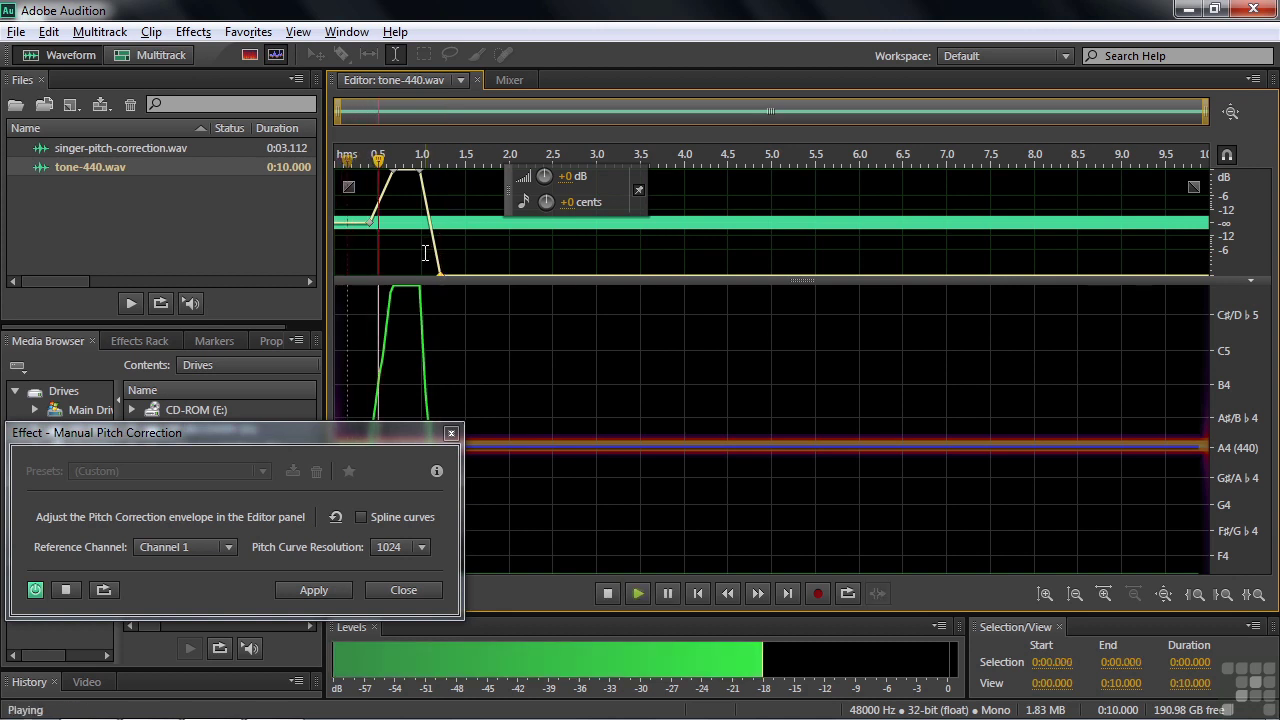
{"action": "key", "text": "space"}
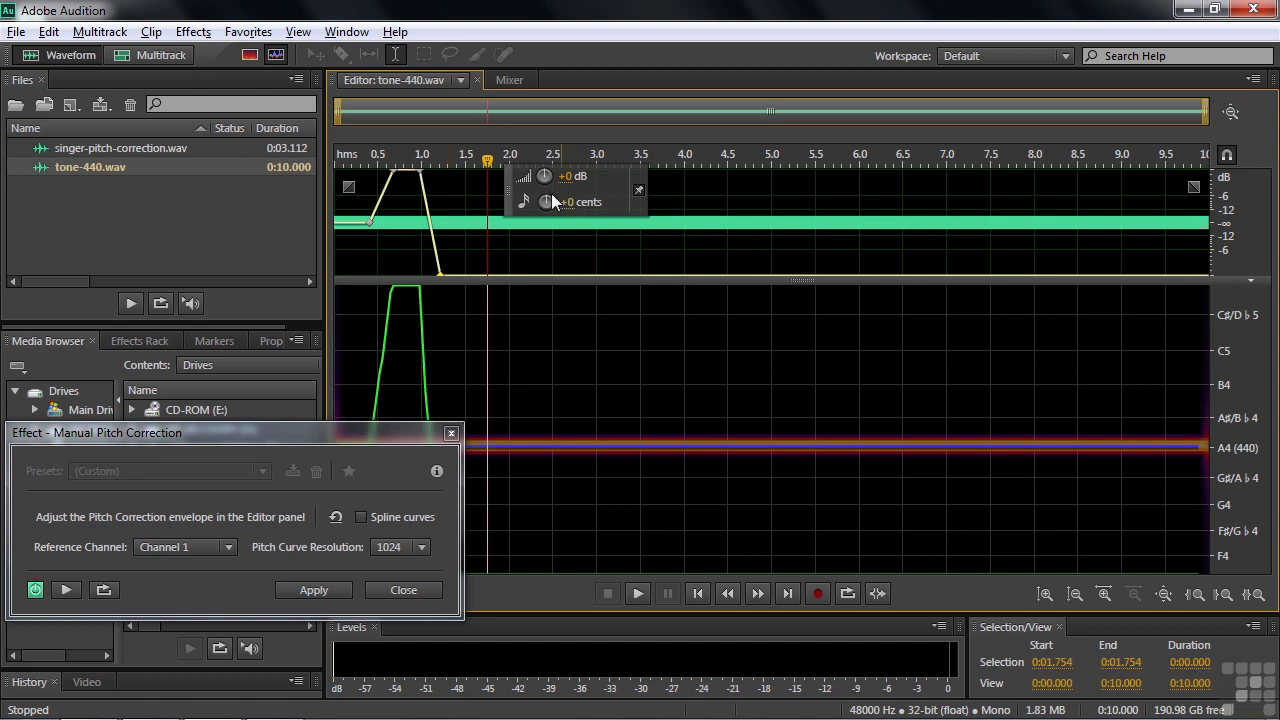
Step: Delete the bump's upper-right envelope point, leaving a single peak near 0.7 s
{"action": "left_click_drag", "start_coordinate": [489, 163], "coordinate": [494, 163]}
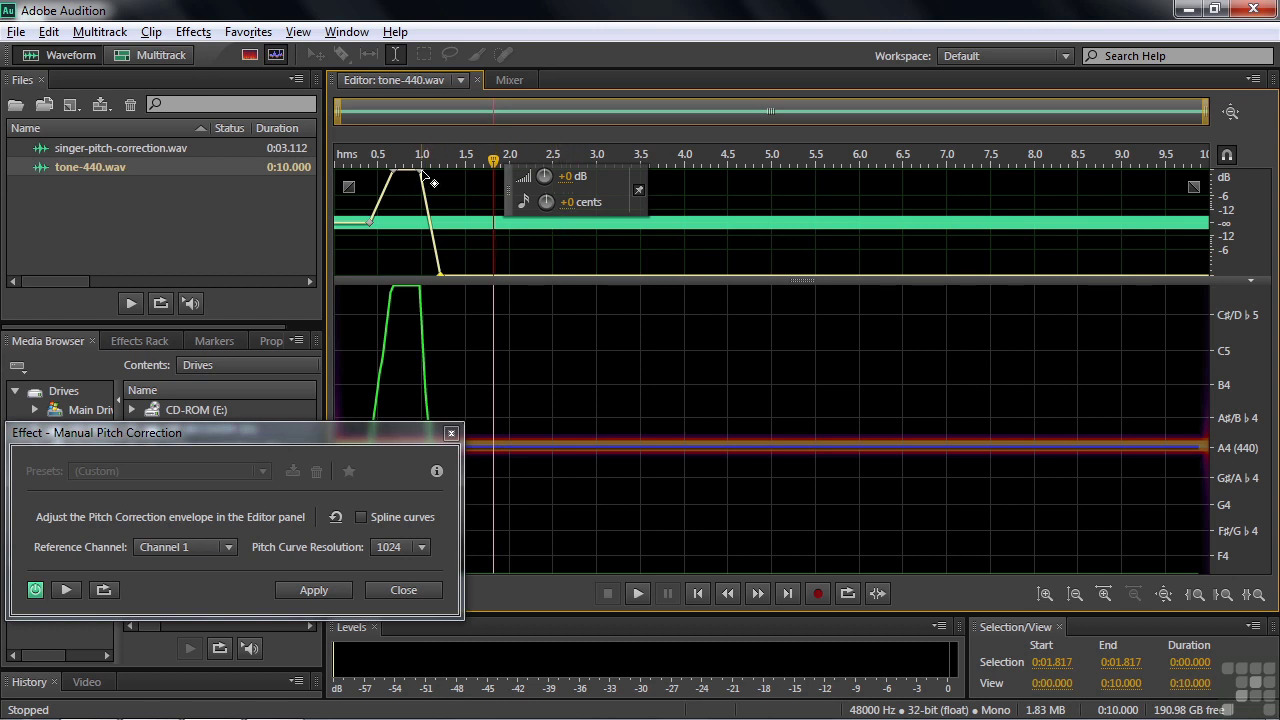
{"action": "mouse_move", "coordinate": [420, 174]}
{"action": "key", "text": "Delete"}
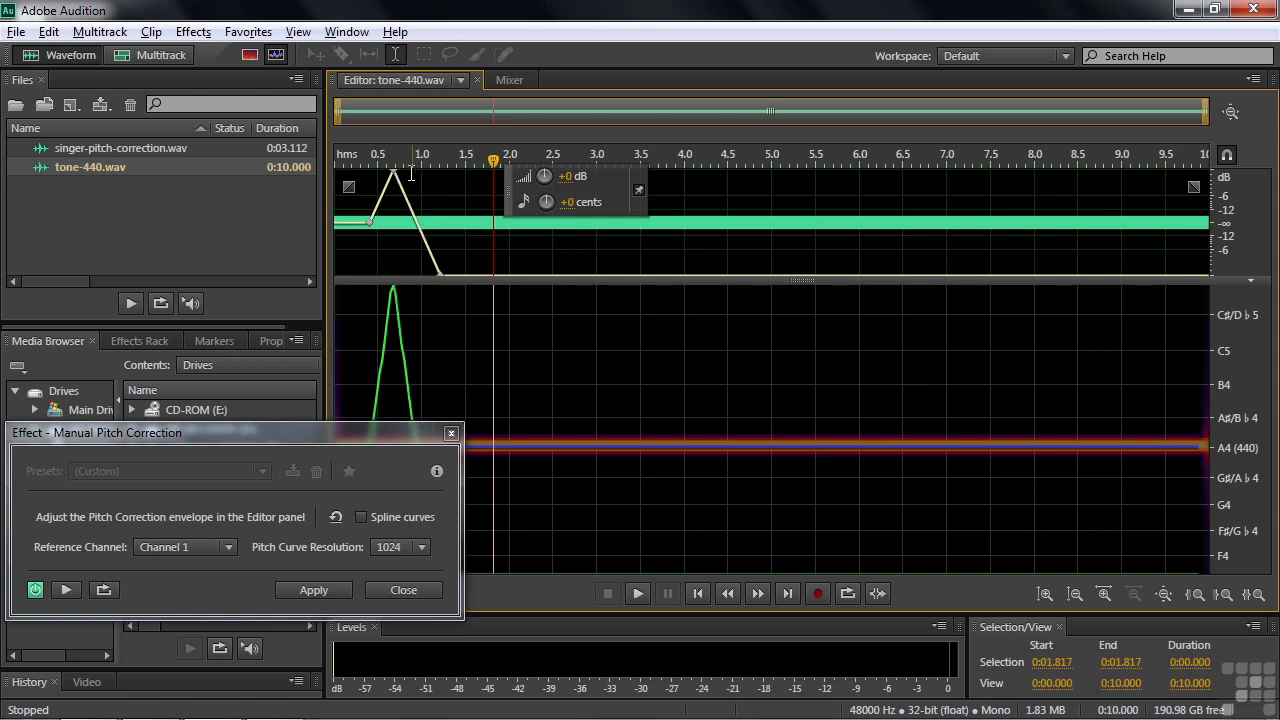
Step: Remove the peak point and pull the remaining points down to flatten the pitch envelope
{"action": "left_click", "coordinate": [392, 174]}
{"action": "left_click_drag", "start_coordinate": [392, 174], "coordinate": [450, 75]}
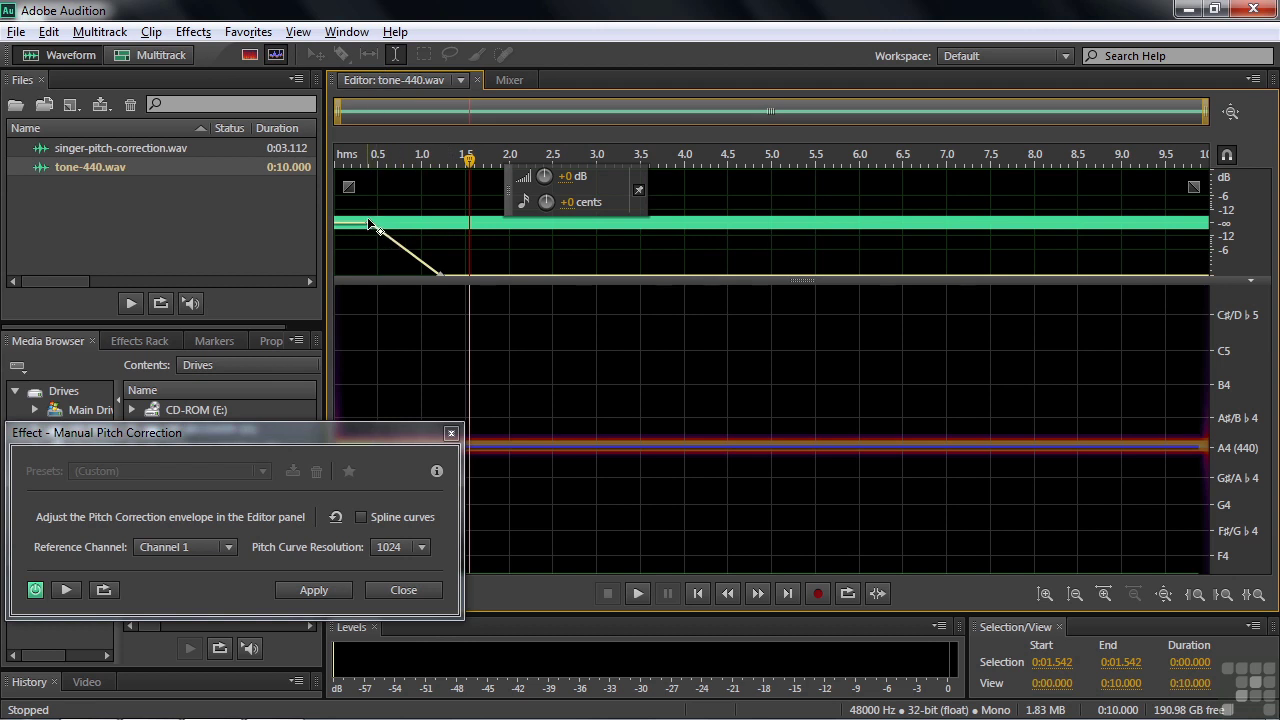
{"action": "left_click_drag", "start_coordinate": [370, 222], "coordinate": [382, 350]}
{"action": "left_click_drag", "start_coordinate": [442, 275], "coordinate": [435, 63]}
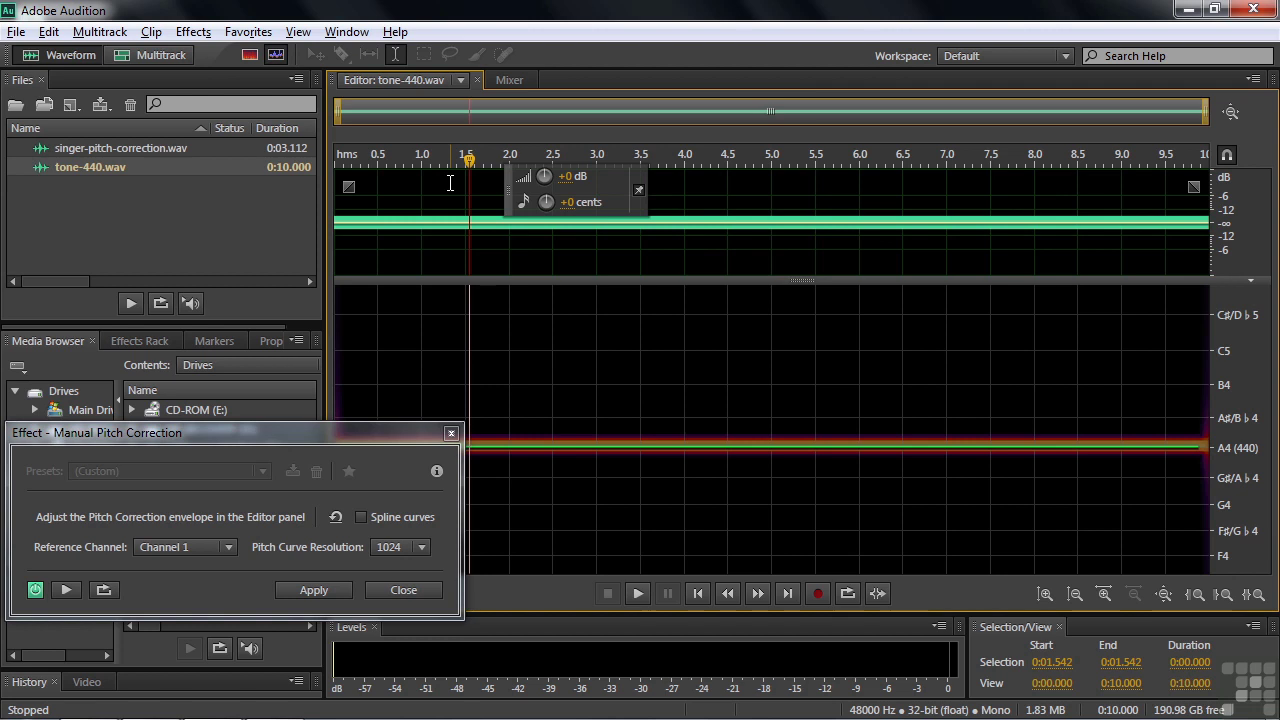
Step: Turn on snapping, select 0.5–1.0 s, and raise it by 100 cents
{"action": "left_click_drag", "start_coordinate": [378, 187], "coordinate": [421, 187]}
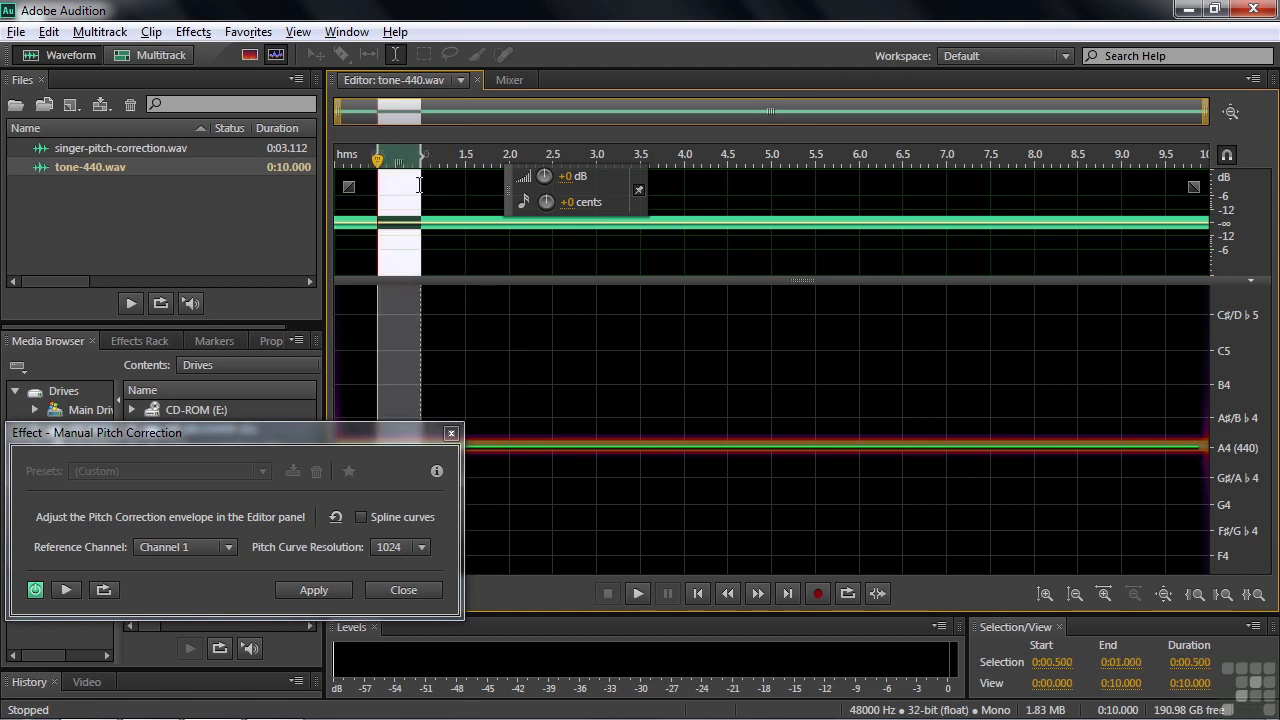
{"action": "left_click", "coordinate": [1227, 157]}
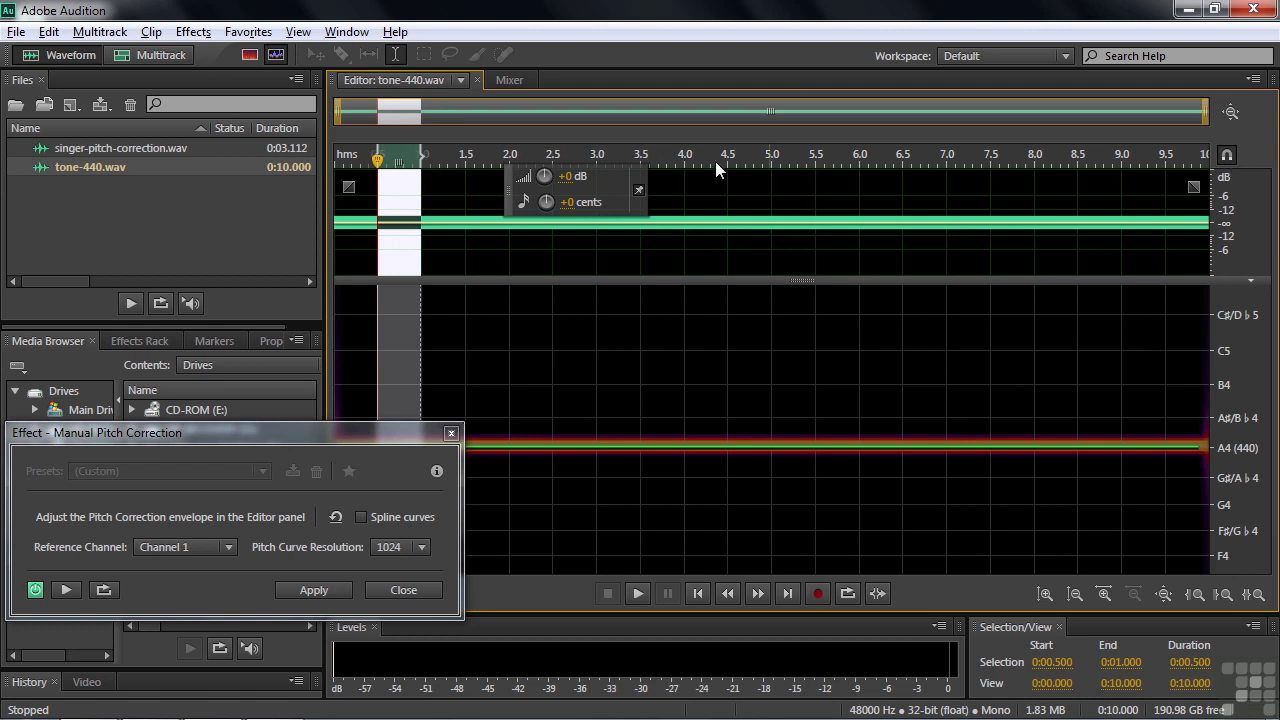
{"action": "left_click", "coordinate": [569, 203]}
{"action": "type", "text": "100"}
{"action": "key", "text": "Return"}
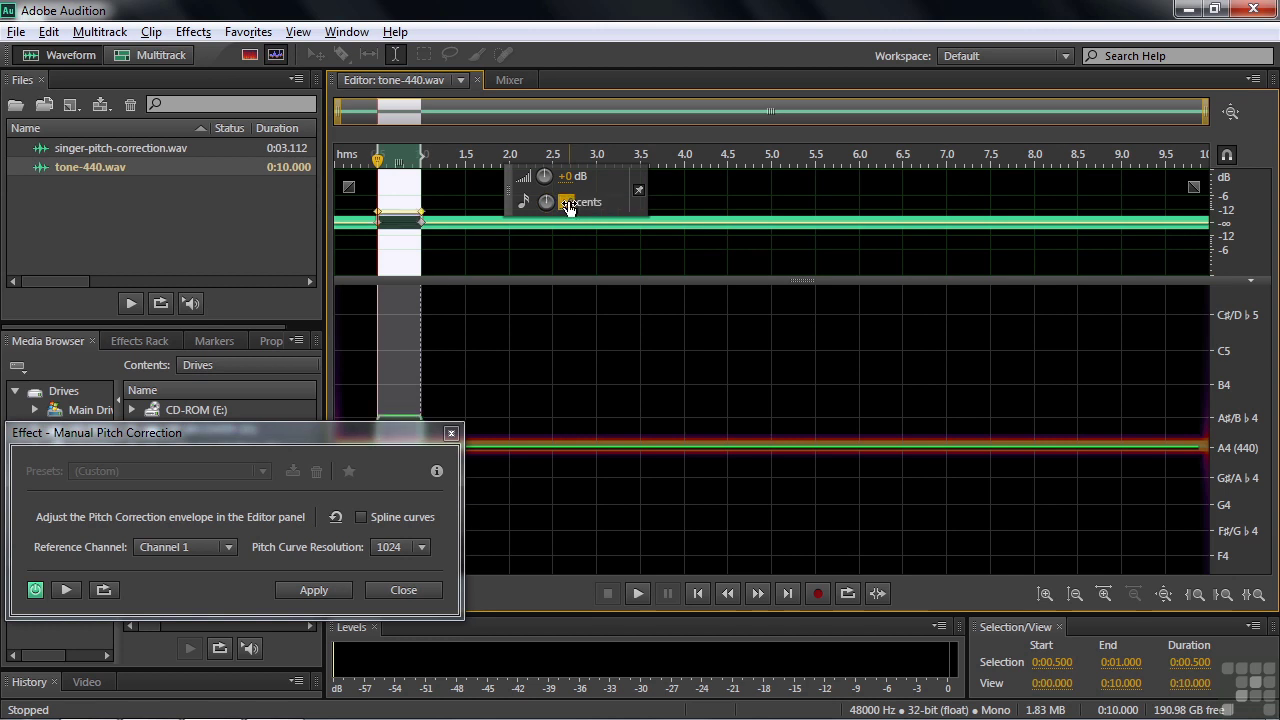
Step: Raise 1.0–1.5 s by 200 cents, then adjust the envelope point near 1.0 s
{"action": "left_click_drag", "start_coordinate": [406, 157], "coordinate": [448, 157]}
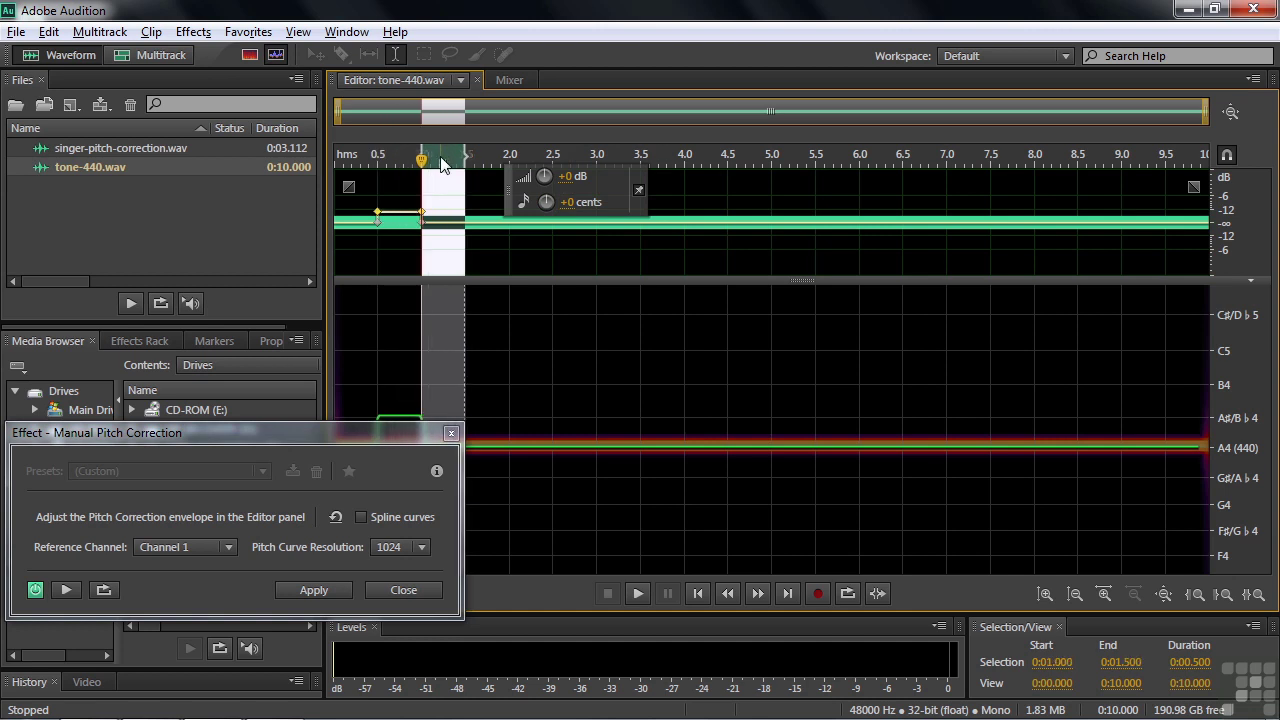
{"action": "left_click", "coordinate": [578, 204]}
{"action": "type", "text": "200"}
{"action": "key", "text": "Return"}
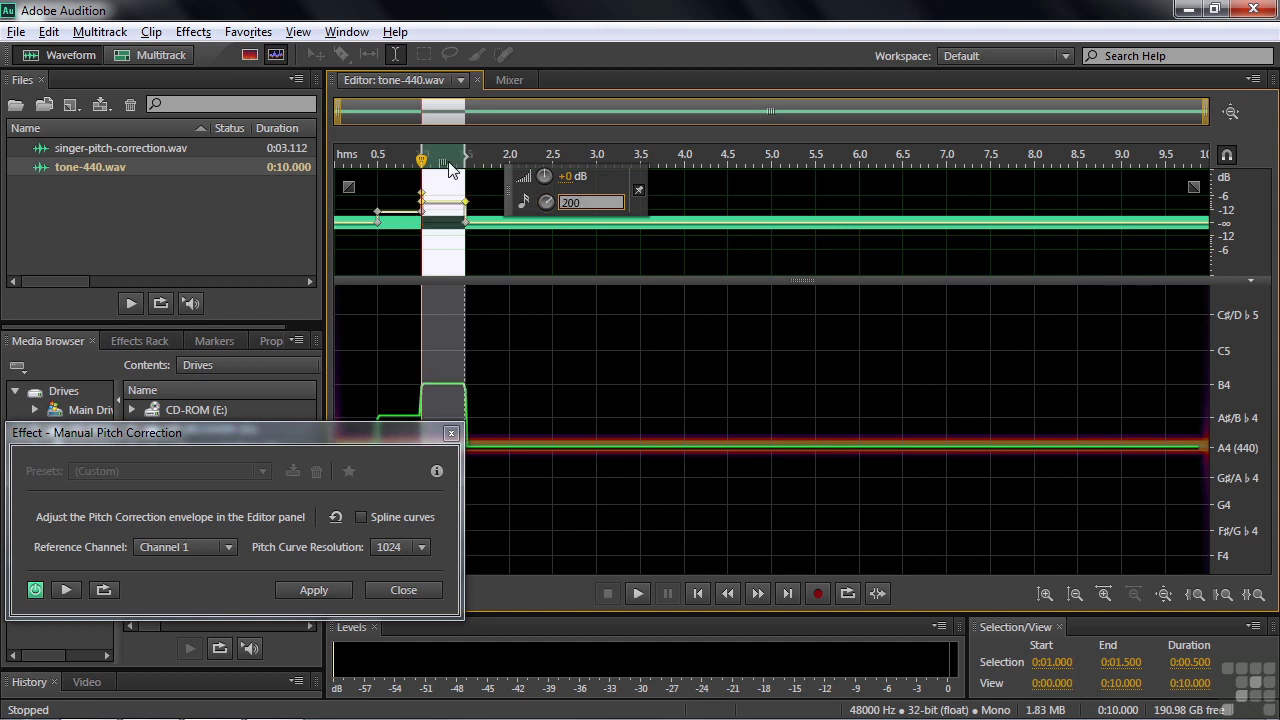
{"action": "left_click_drag", "start_coordinate": [444, 160], "coordinate": [488, 160]}
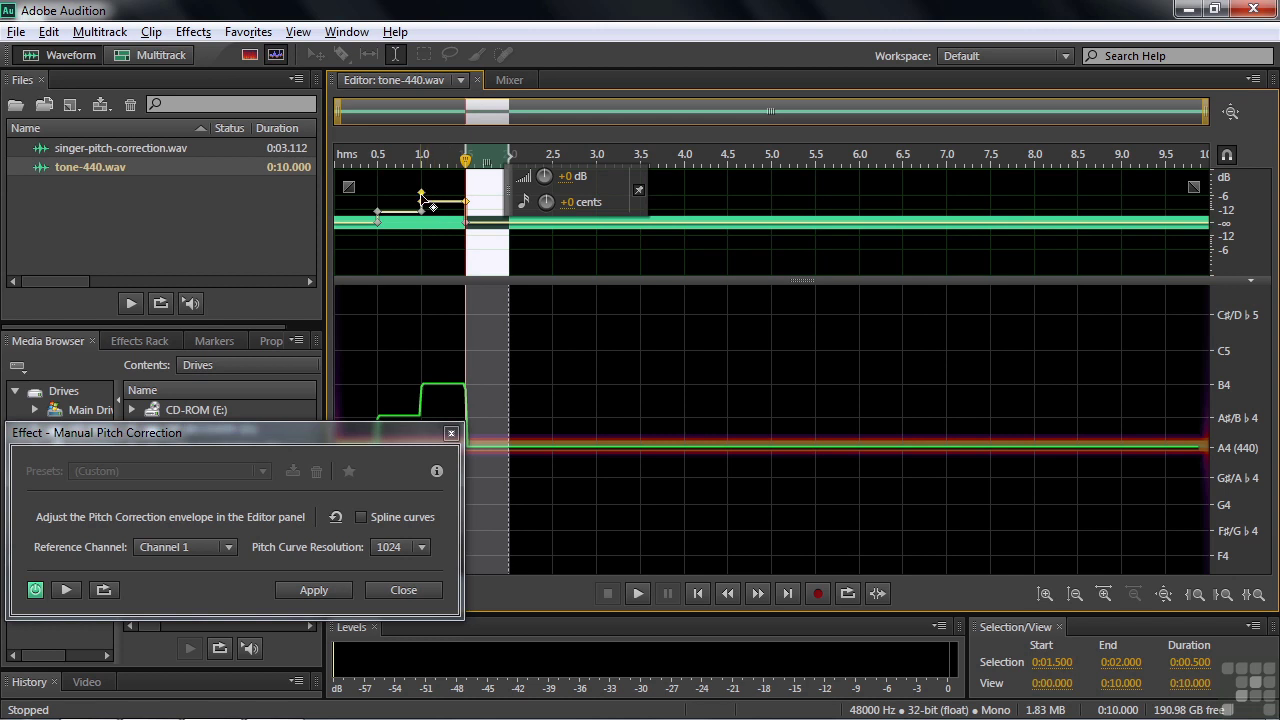
{"action": "left_click", "coordinate": [393, 186]}
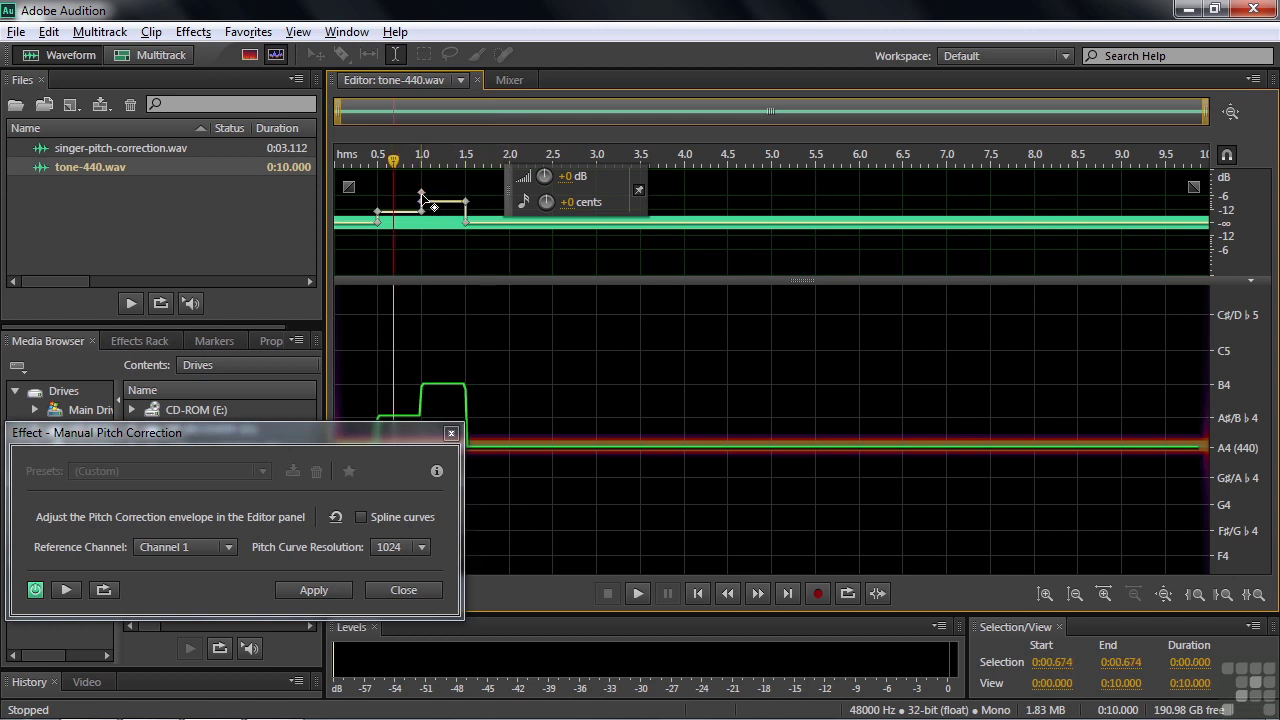
{"action": "left_click_drag", "start_coordinate": [419, 190], "coordinate": [421, 191]}
Step: Raise 1.5–2.0 s by 300 cents and 2.0–2.5 s by 400 cents
{"action": "left_click_drag", "start_coordinate": [466, 180], "coordinate": [509, 181]}
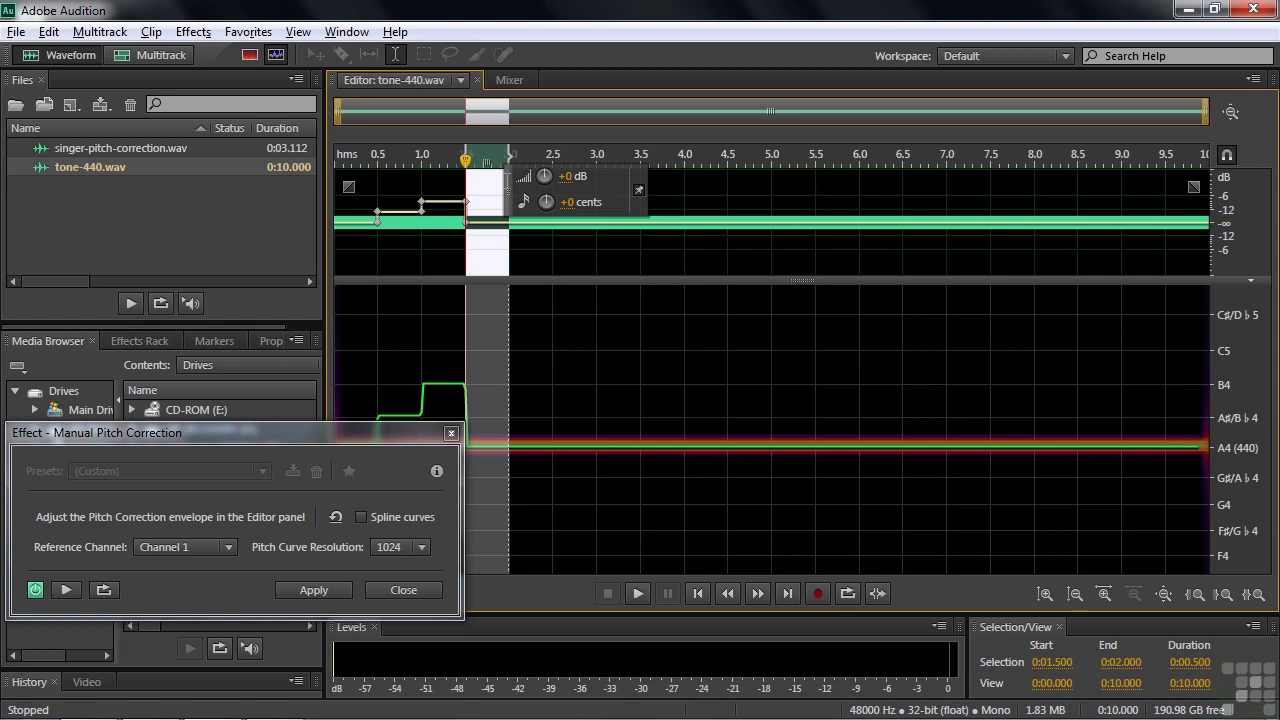
{"action": "left_click", "coordinate": [582, 205]}
{"action": "type", "text": "300"}
{"action": "key", "text": "Return"}
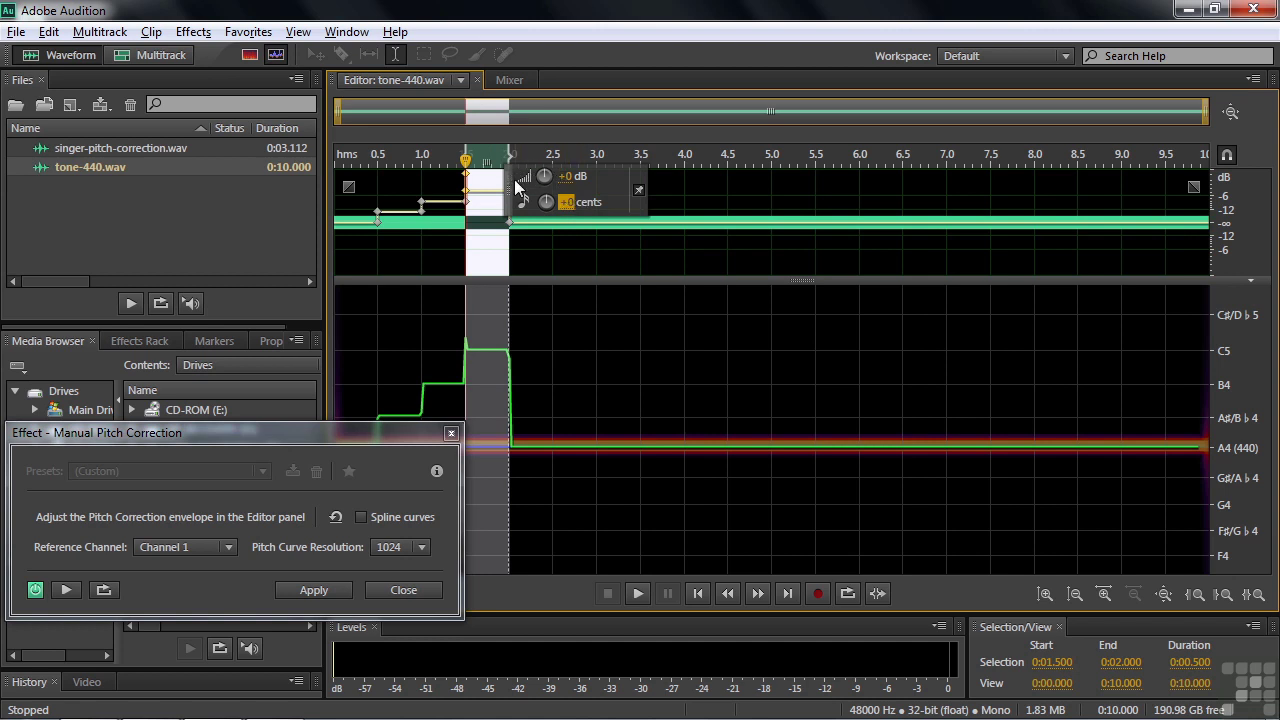
{"action": "left_click_drag", "start_coordinate": [510, 200], "coordinate": [780, 200]}
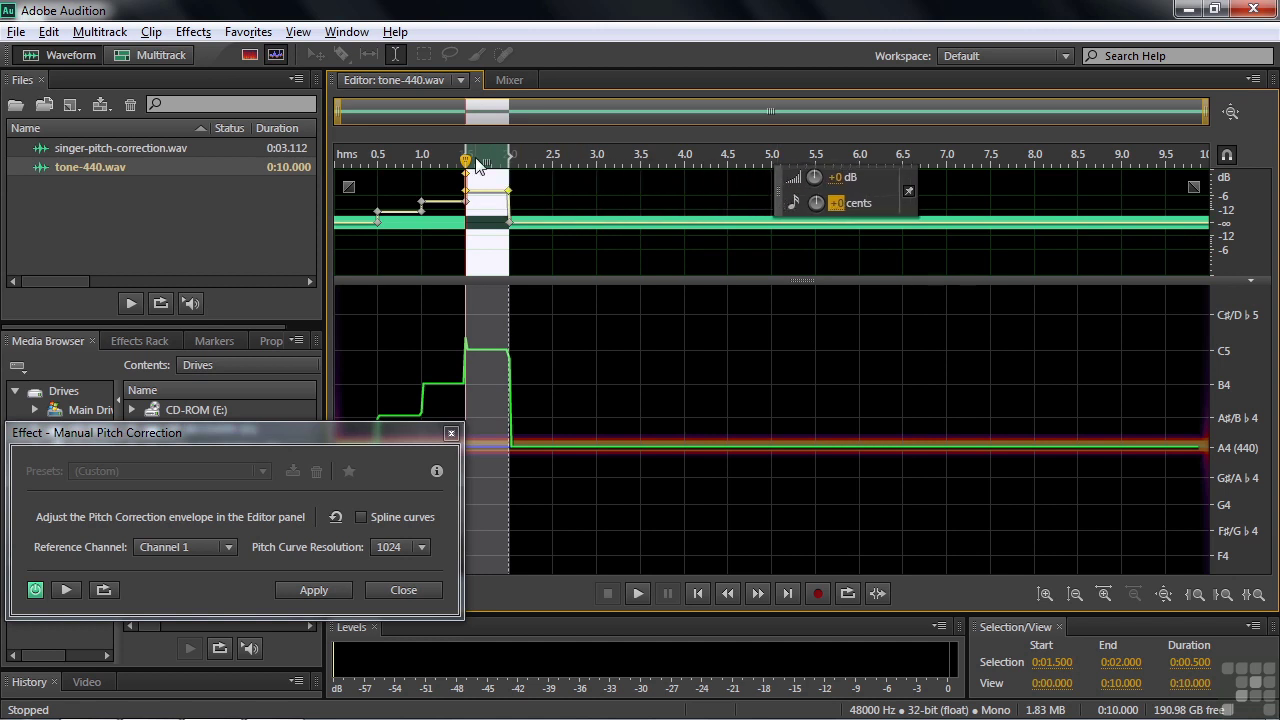
{"action": "left_click_drag", "start_coordinate": [483, 165], "coordinate": [535, 162]}
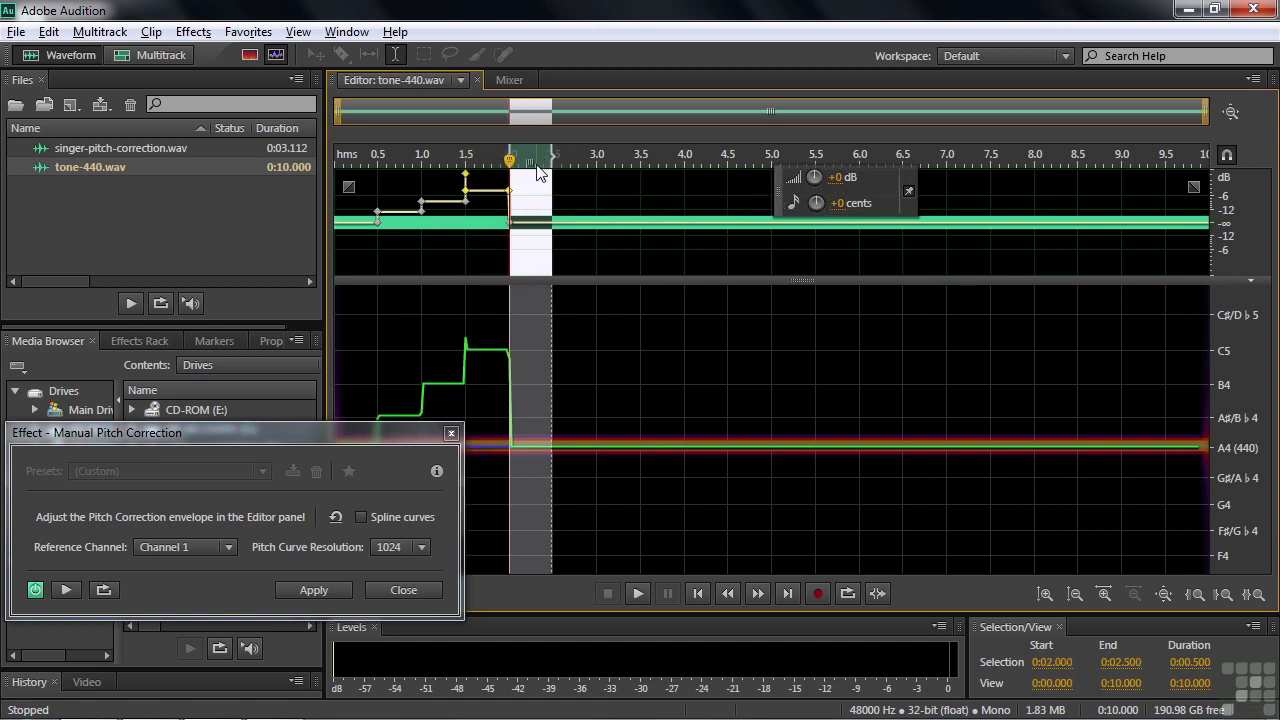
{"action": "left_click", "coordinate": [838, 204]}
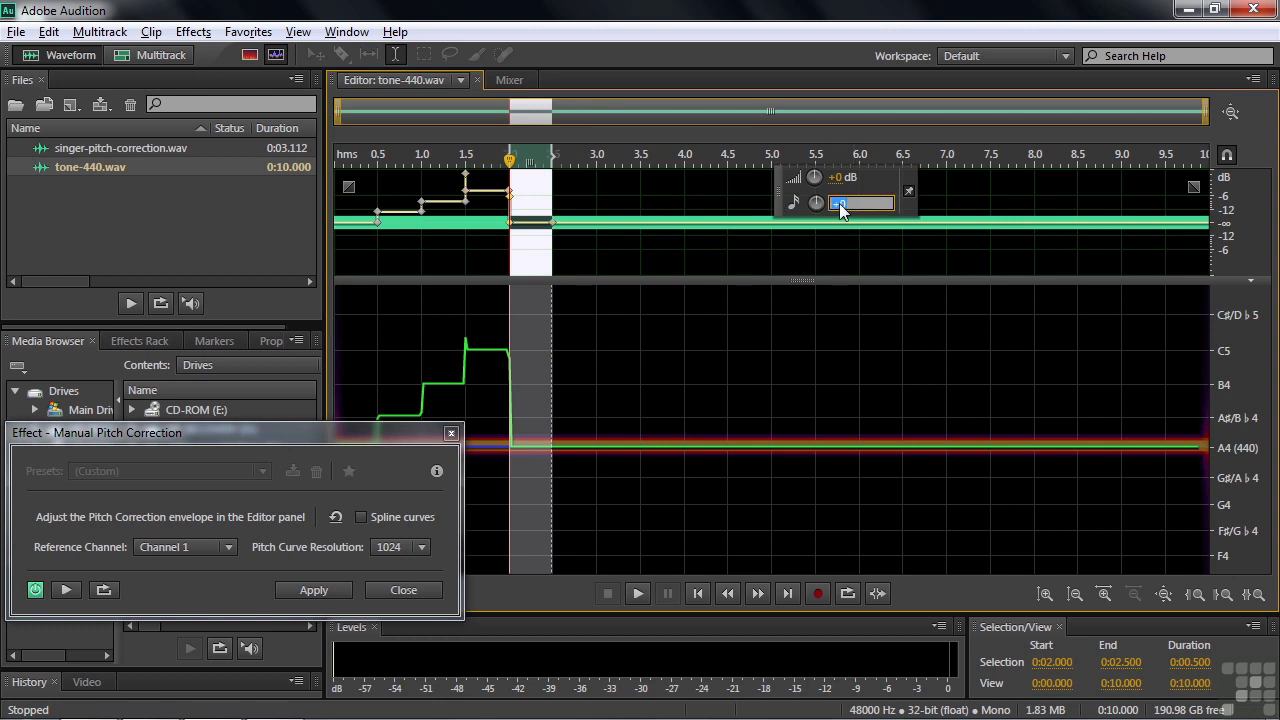
{"action": "type", "text": "400"}
{"action": "key", "text": "Return"}
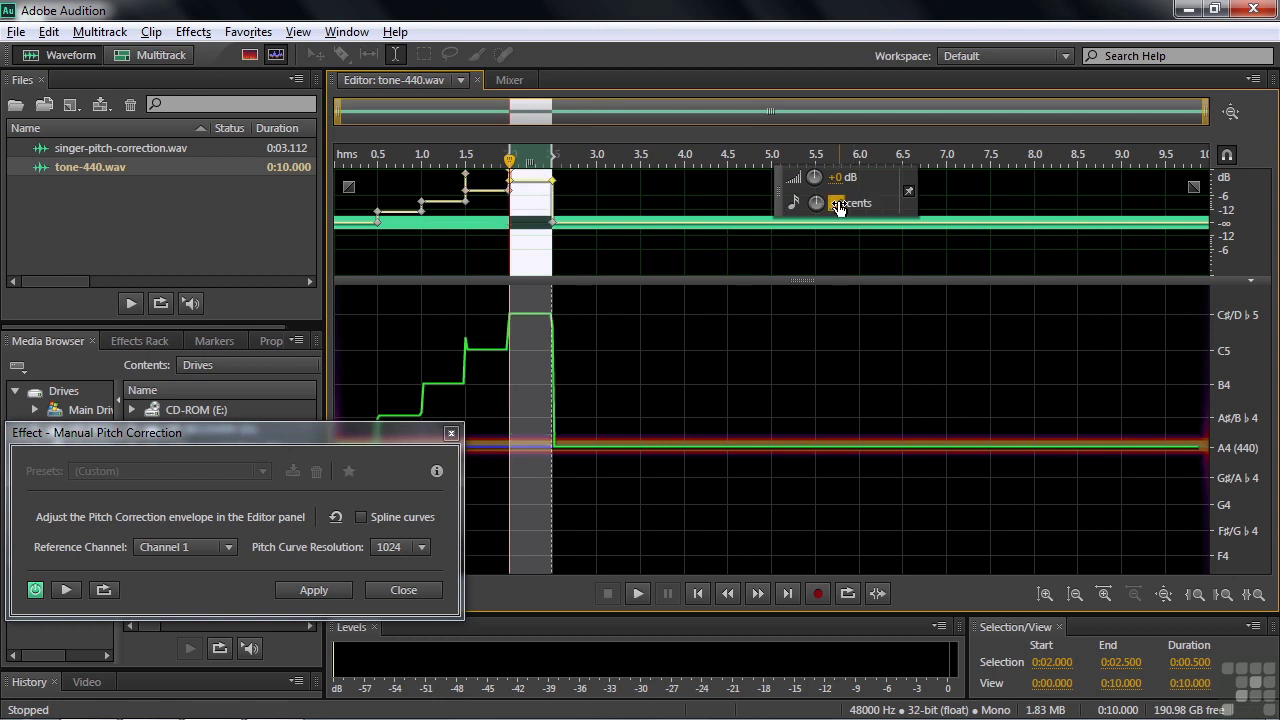
Step: Raise 2.5–3.0 s above 400 cents, then preview the pitch staircase from the start
{"action": "left_click_drag", "start_coordinate": [528, 160], "coordinate": [572, 160]}
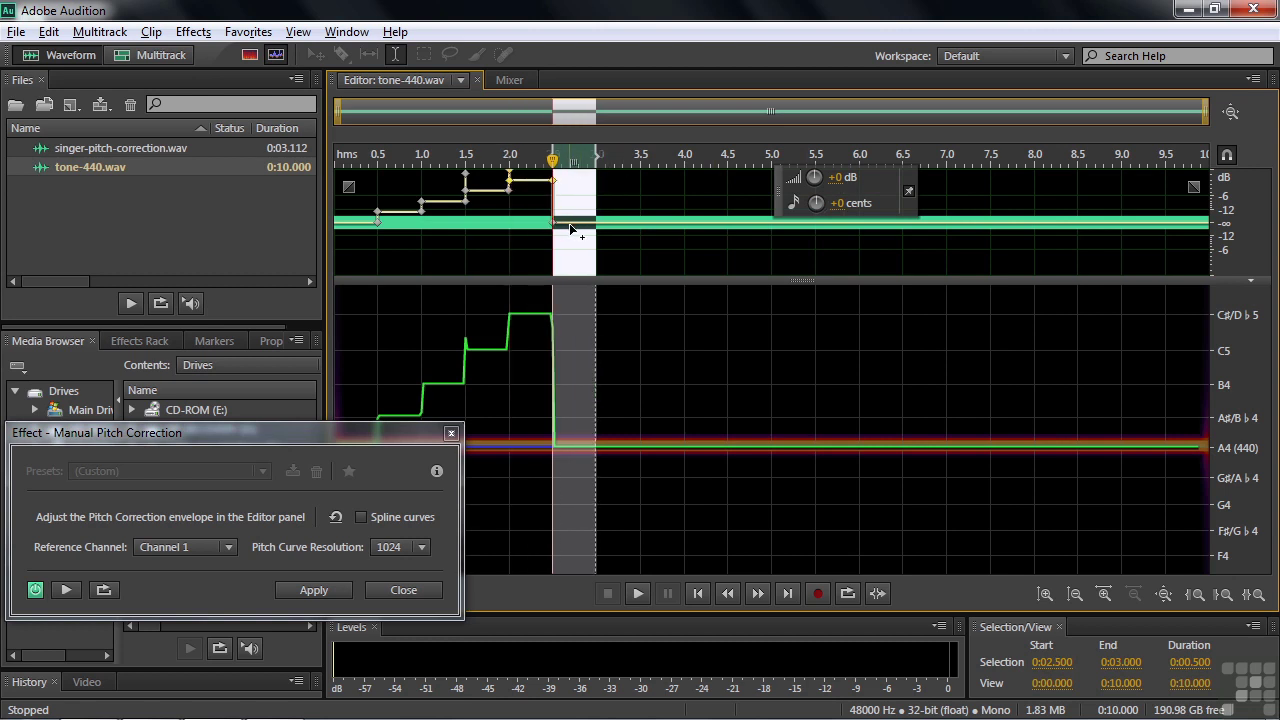
{"action": "left_click", "coordinate": [842, 206]}
{"action": "scroll", "coordinate": [842, 206], "scroll_direction": "up", "scroll_amount": 5}
{"action": "key", "text": "Return"}
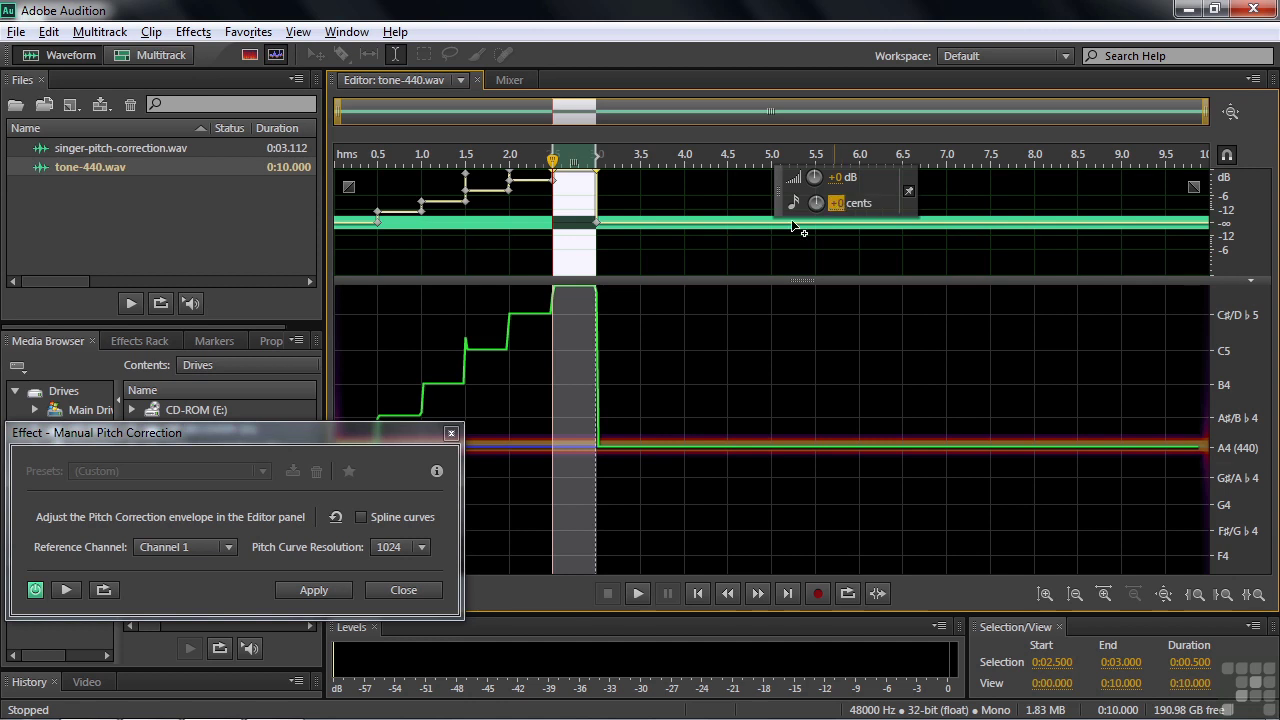
{"action": "left_click", "coordinate": [743, 197]}
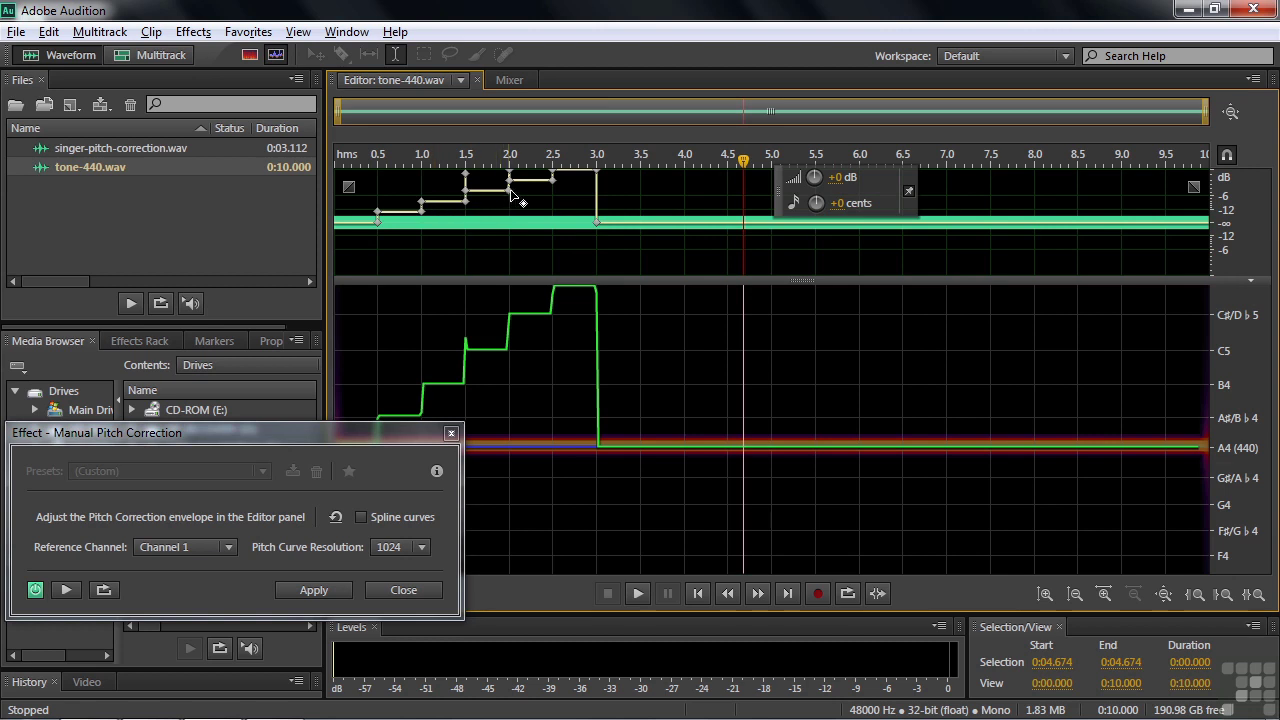
{"action": "left_click", "coordinate": [356, 222]}
{"action": "key", "text": "space"}
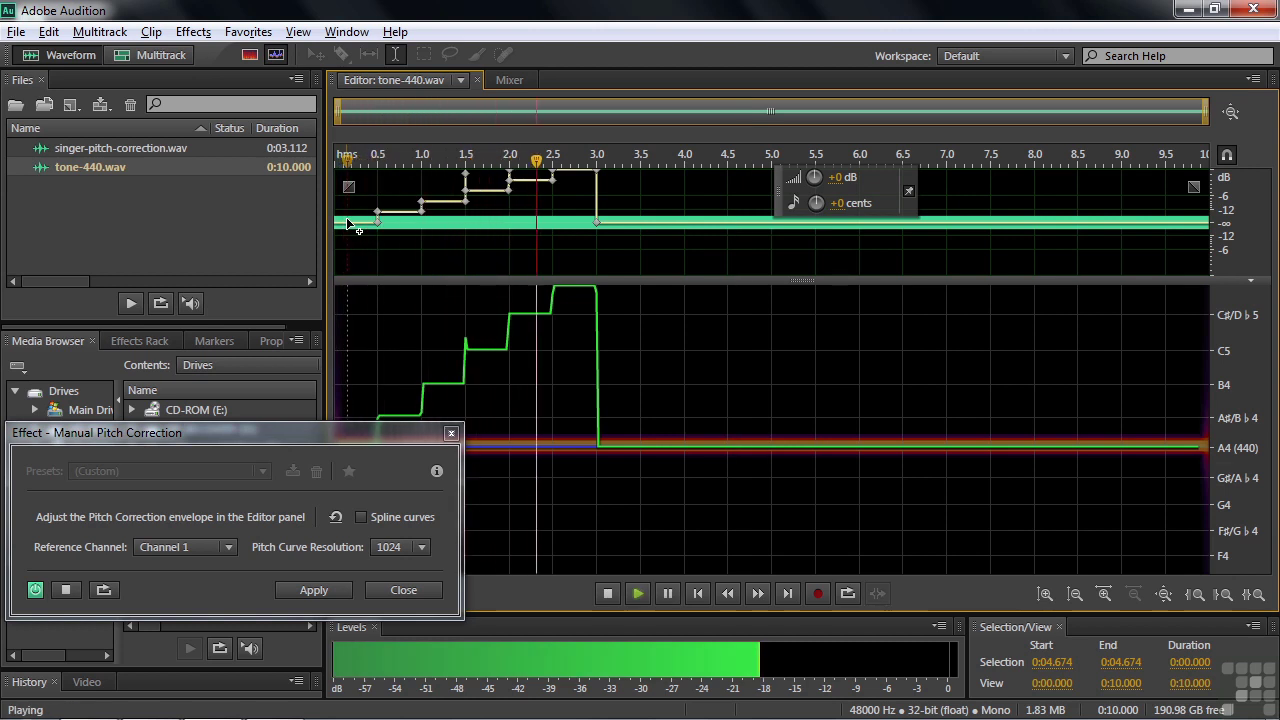
{"action": "key", "text": "space"}
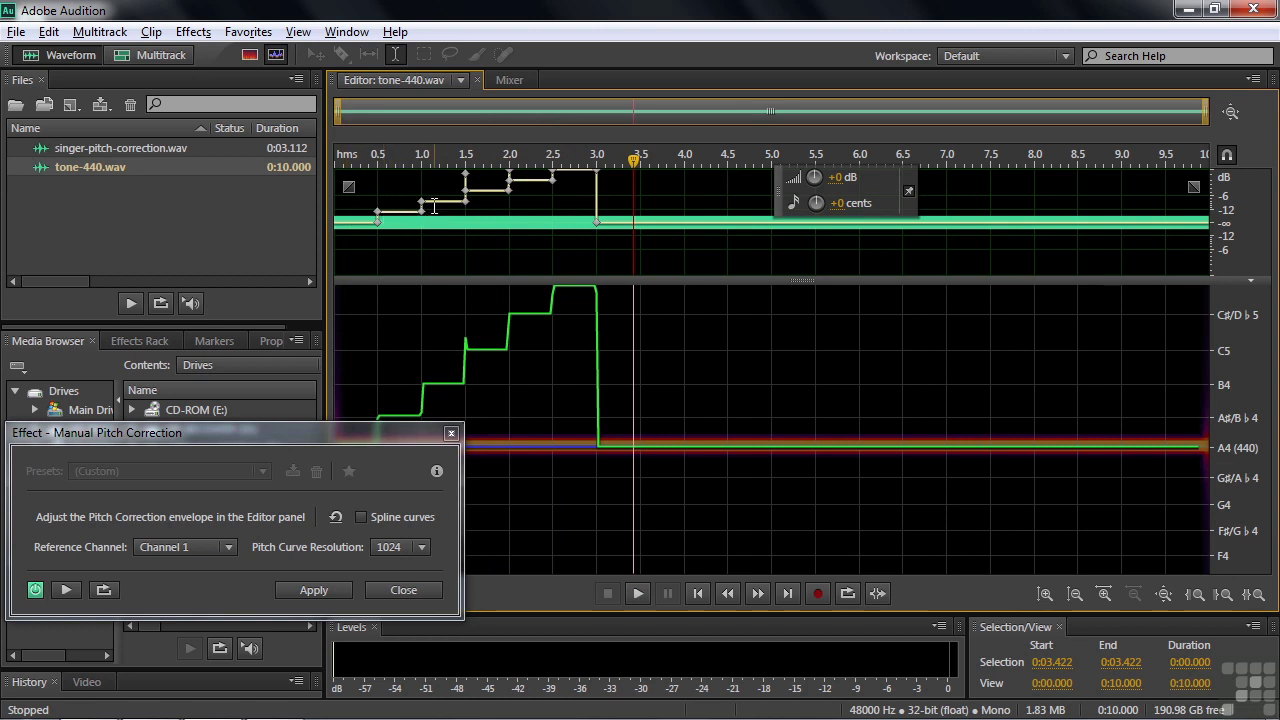
Step: Smooth the pitch envelope into Spline curves and preview the result
{"action": "left_click", "coordinate": [218, 433]}
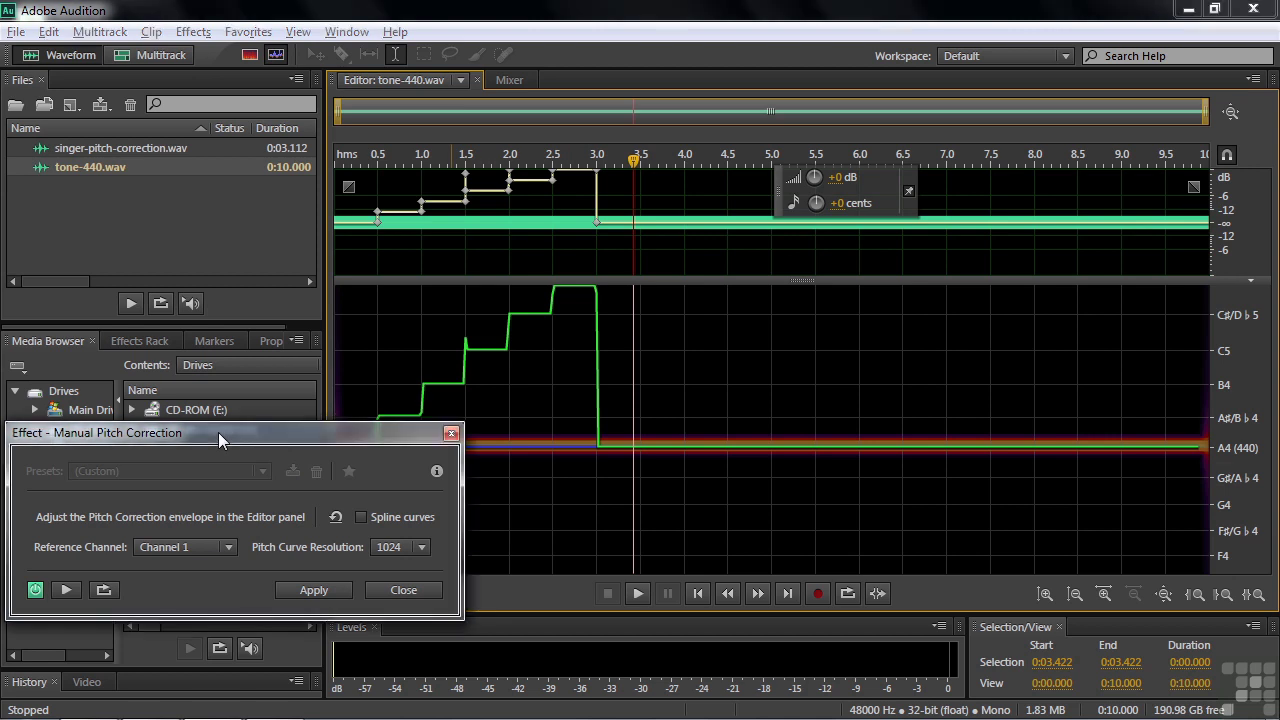
{"action": "left_click", "coordinate": [360, 517]}
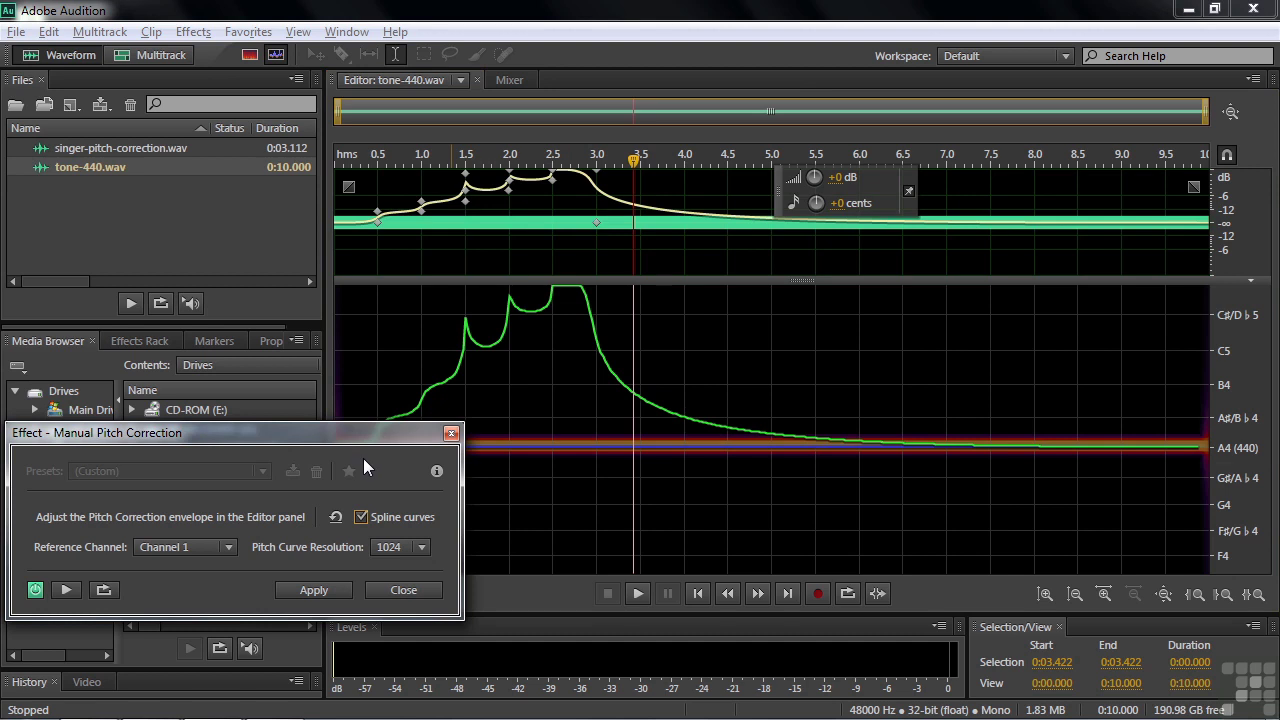
{"action": "key", "text": "space"}
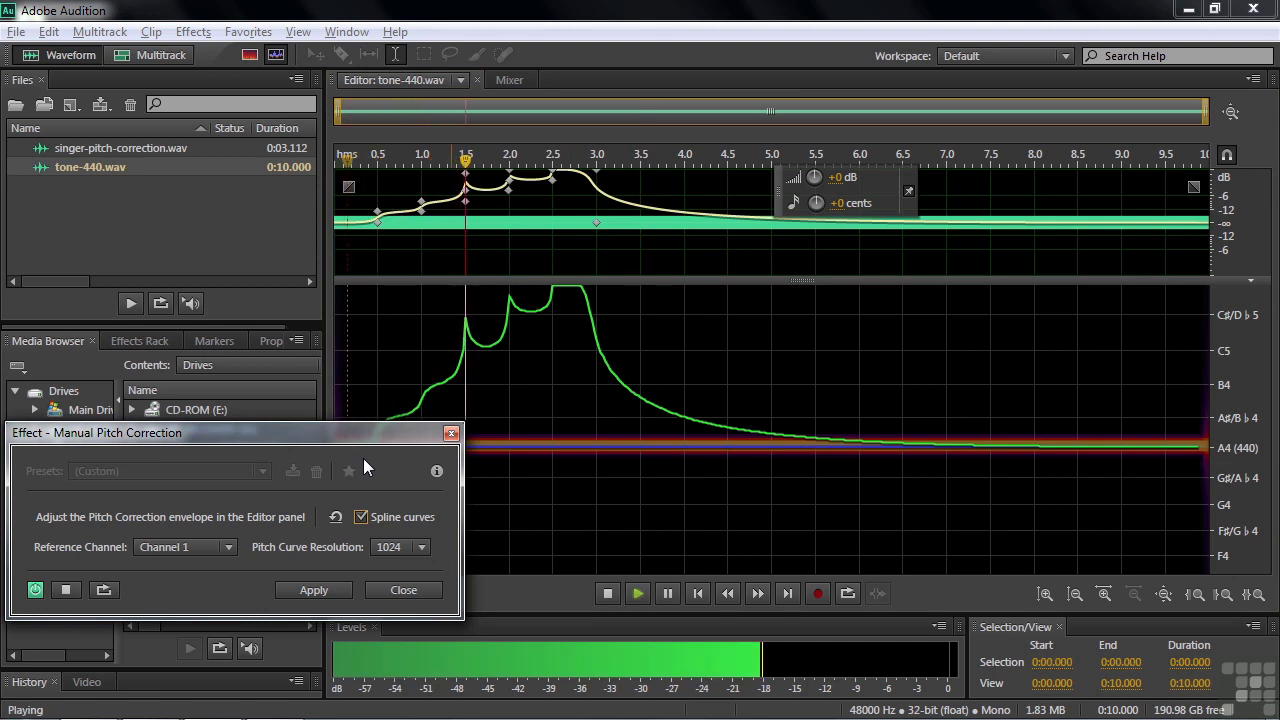
{"action": "key", "text": "space"}
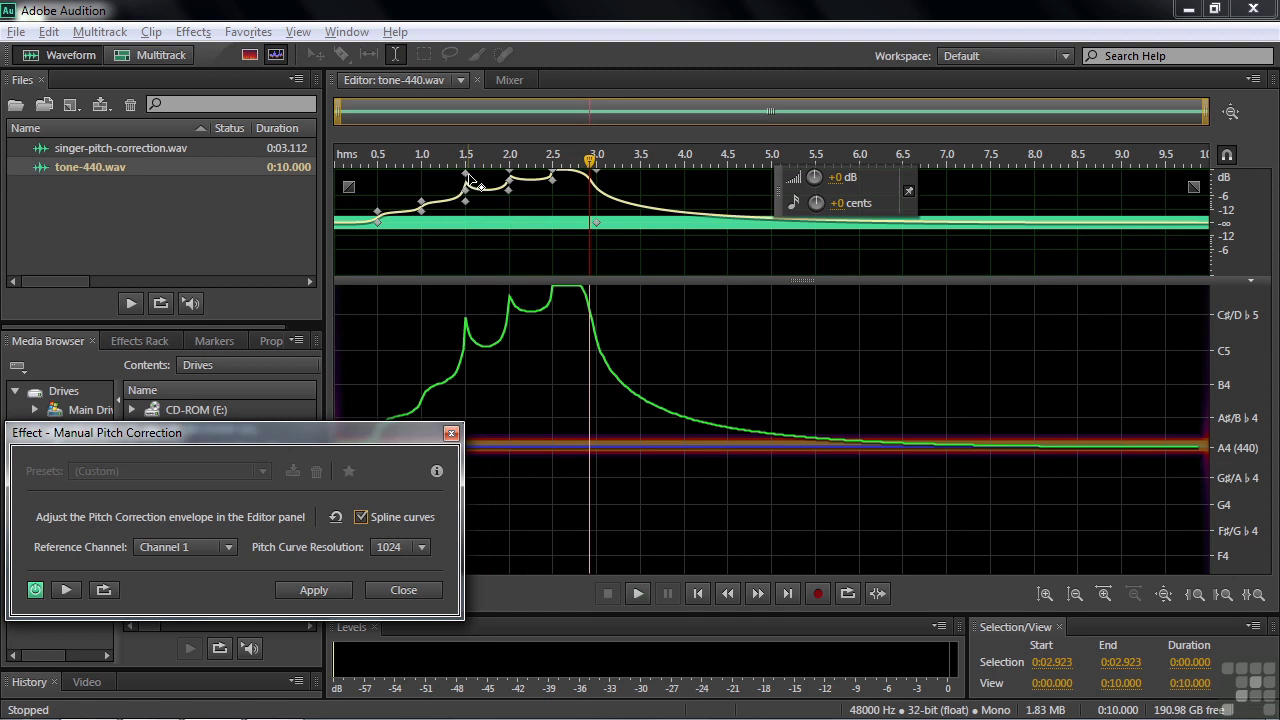
Step: Lower the overshooting envelope point near 1.5 s and play the corrected tone back twice
{"action": "mouse_move", "coordinate": [468, 177]}
{"action": "left_click_drag", "start_coordinate": [468, 177], "coordinate": [538, 148]}
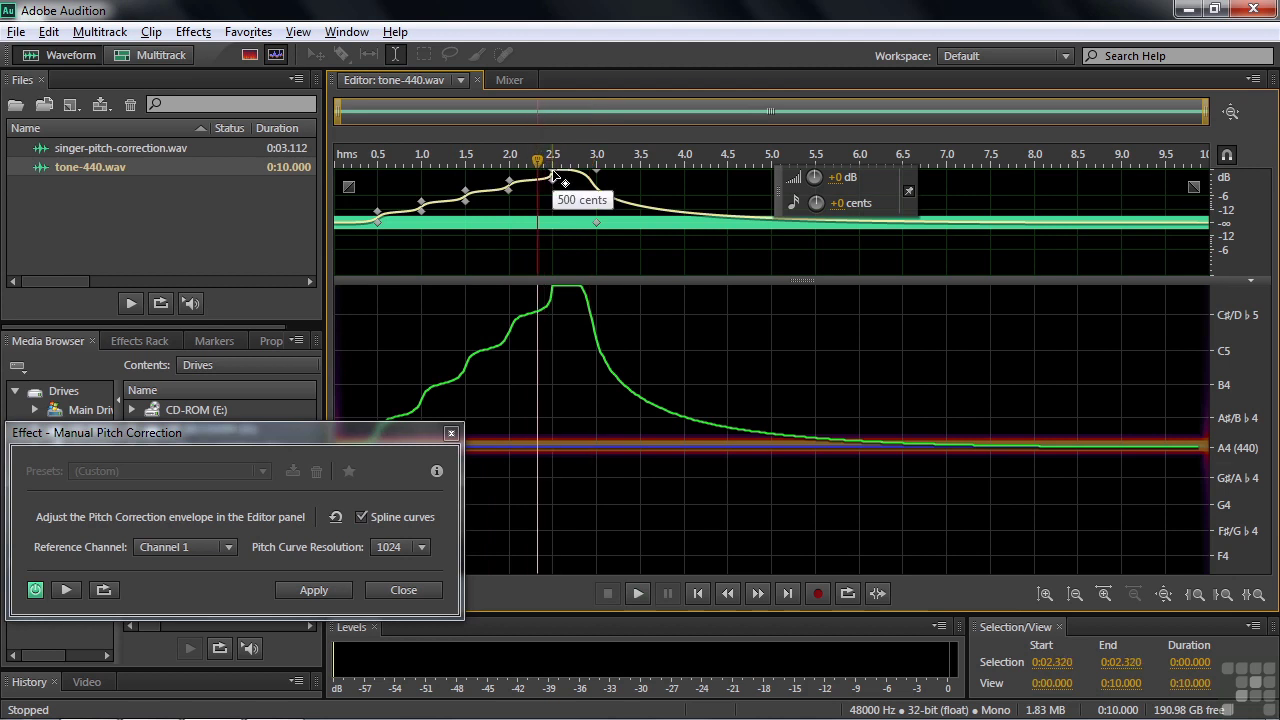
{"action": "key", "text": "space"}
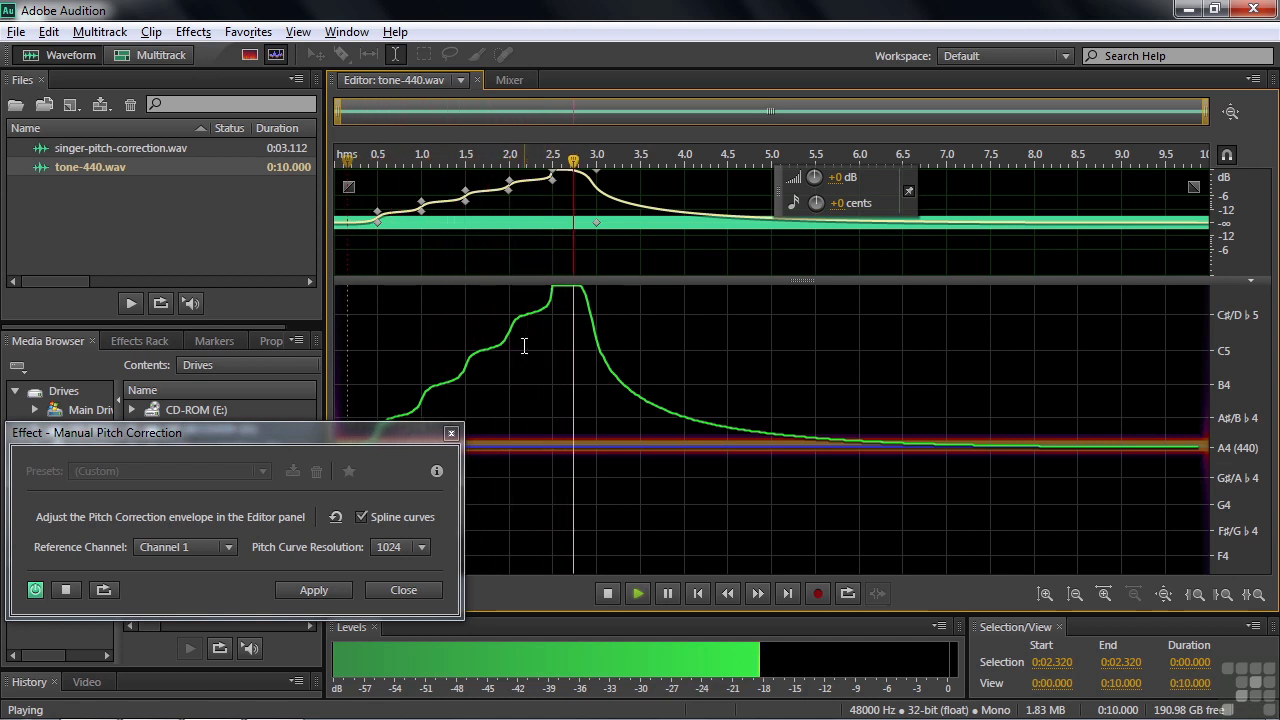
{"action": "key", "text": "space"}
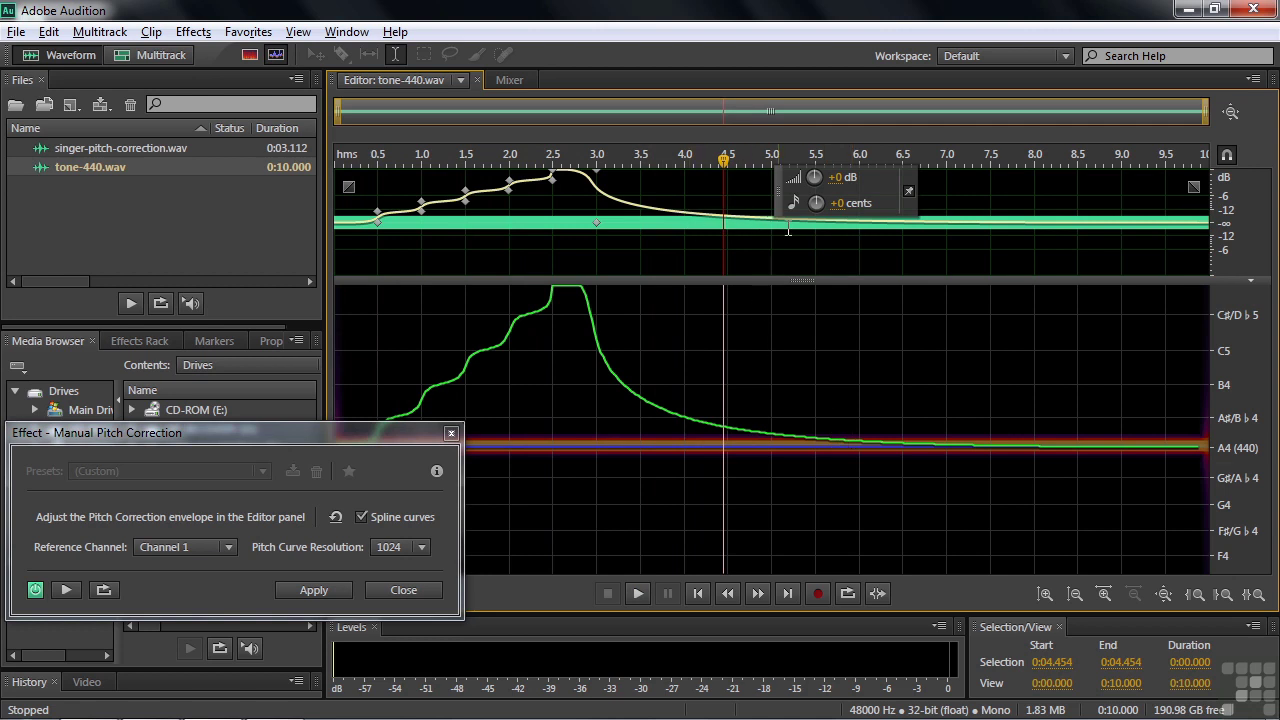
{"action": "key", "text": "space"}
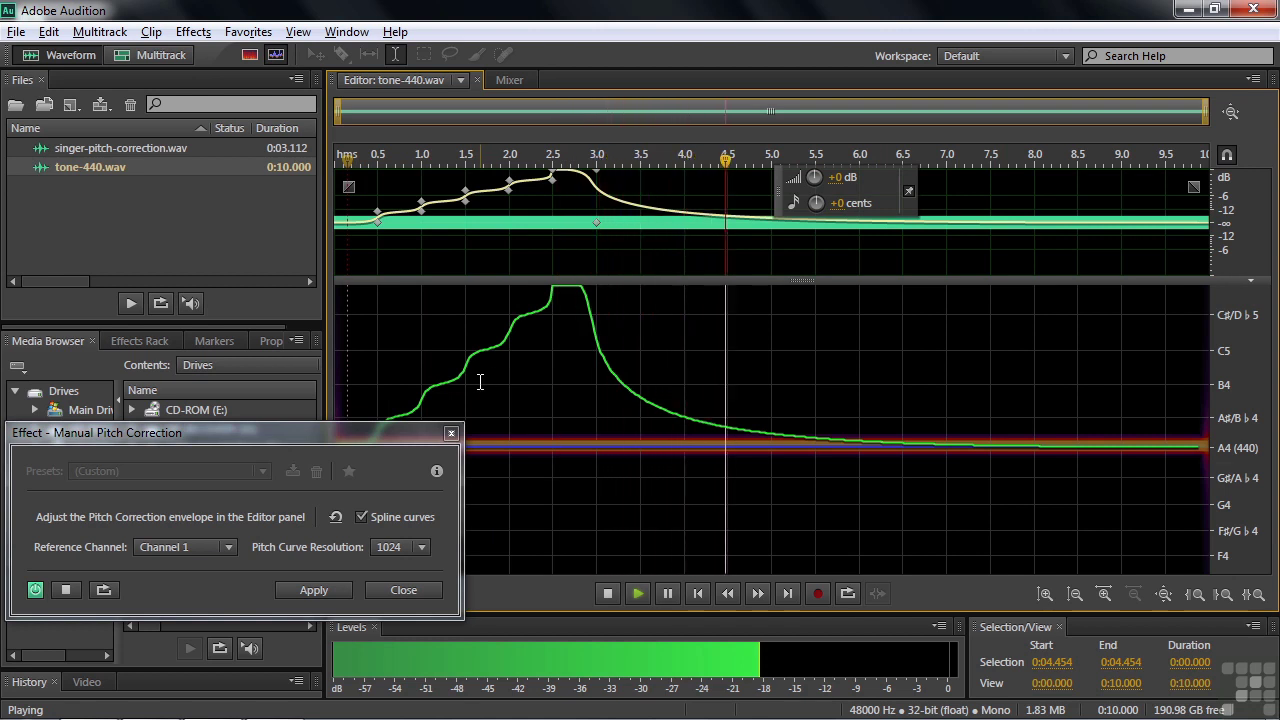
{"action": "key", "text": "space"}
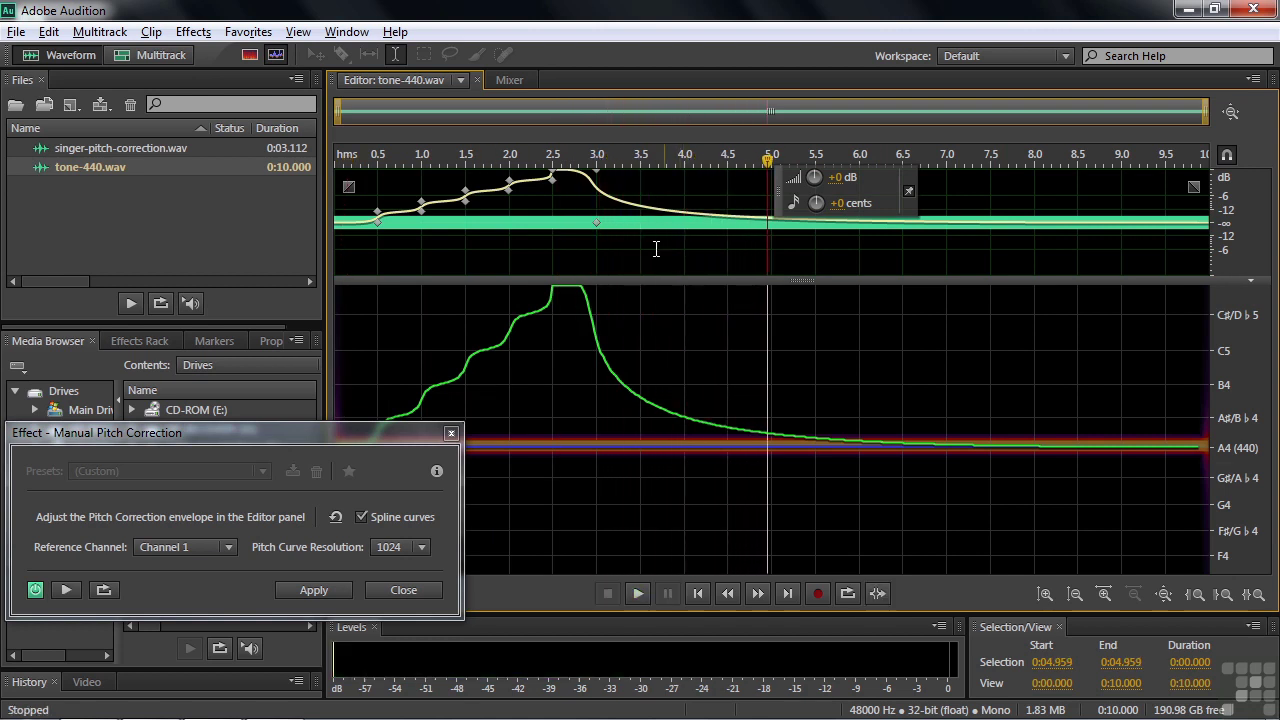
Step: Add a pitch point after the peak at 85 cents, preview the tone, and try a small overall offset
{"action": "left_click", "coordinate": [624, 207]}
{"action": "left_click_drag", "start_coordinate": [624, 207], "coordinate": [626, 215]}
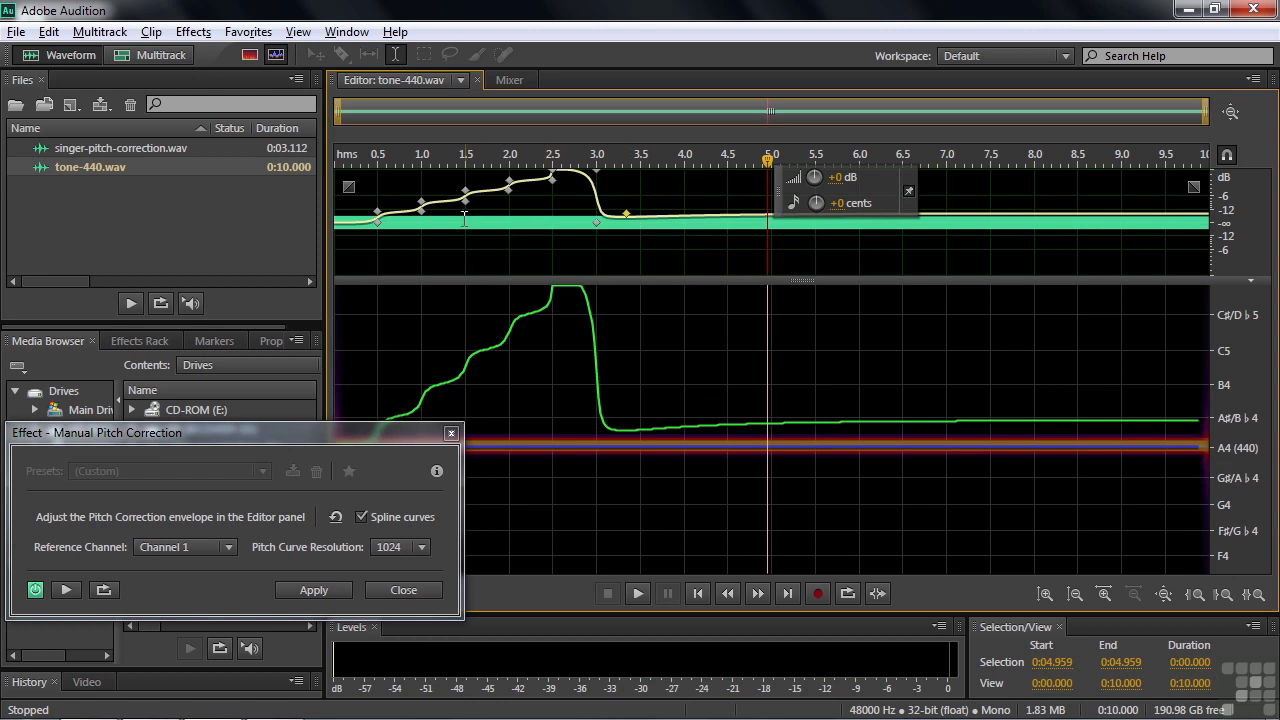
{"action": "key", "text": "Home"}
{"action": "key", "text": "space"}
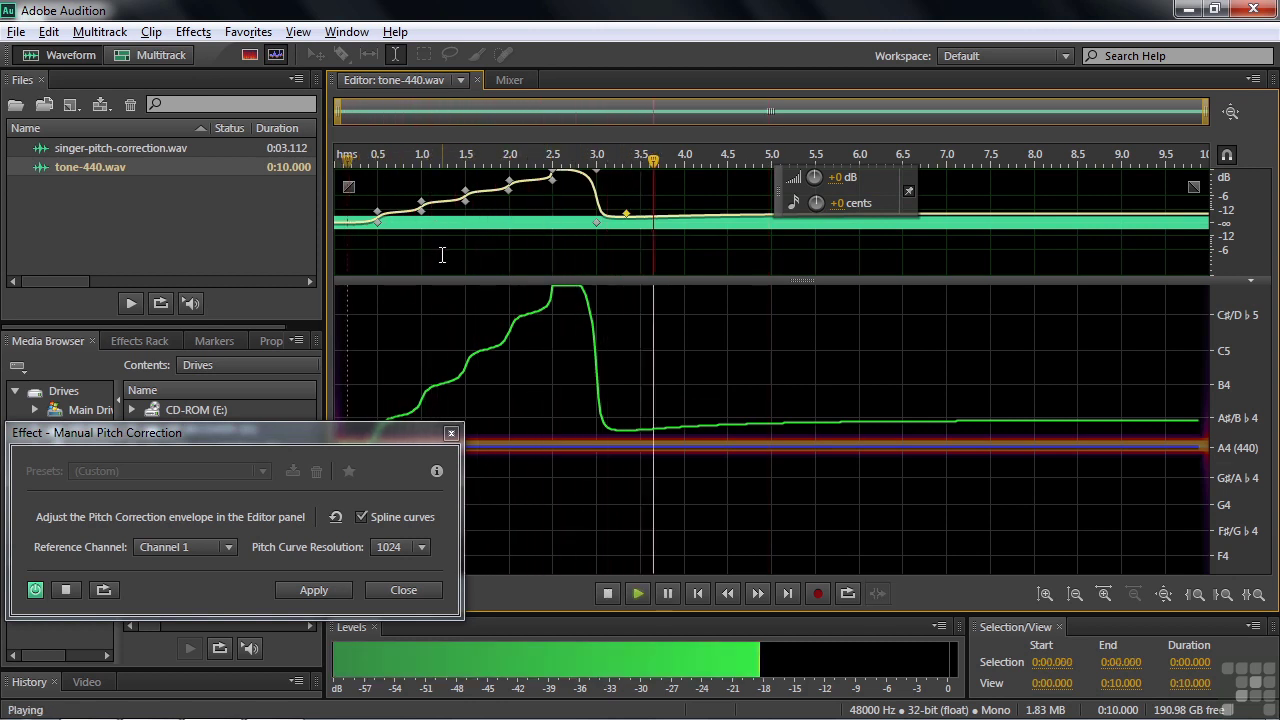
{"action": "key", "text": "space"}
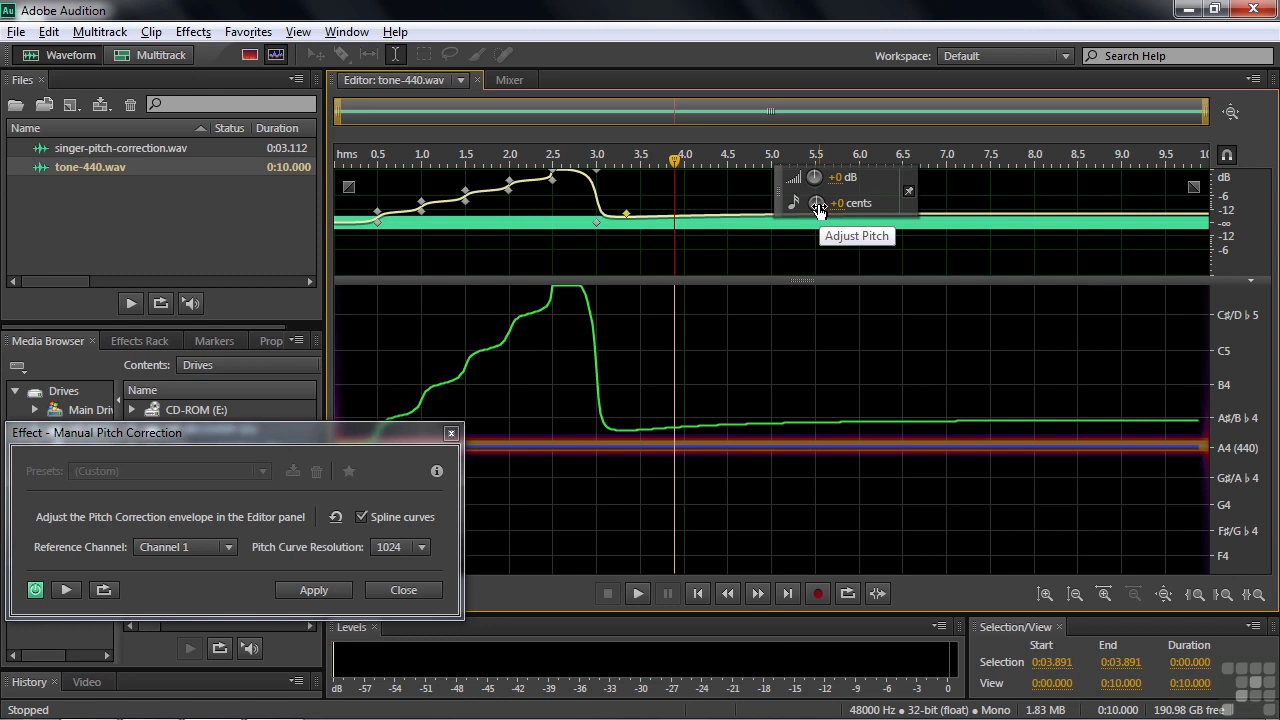
{"action": "mouse_move", "coordinate": [830, 210]}
{"action": "left_mouse_down"}
{"action": "mouse_move", "coordinate": [820, 218]}
{"action": "mouse_move", "coordinate": [849, 213]}
{"action": "left_mouse_up"}
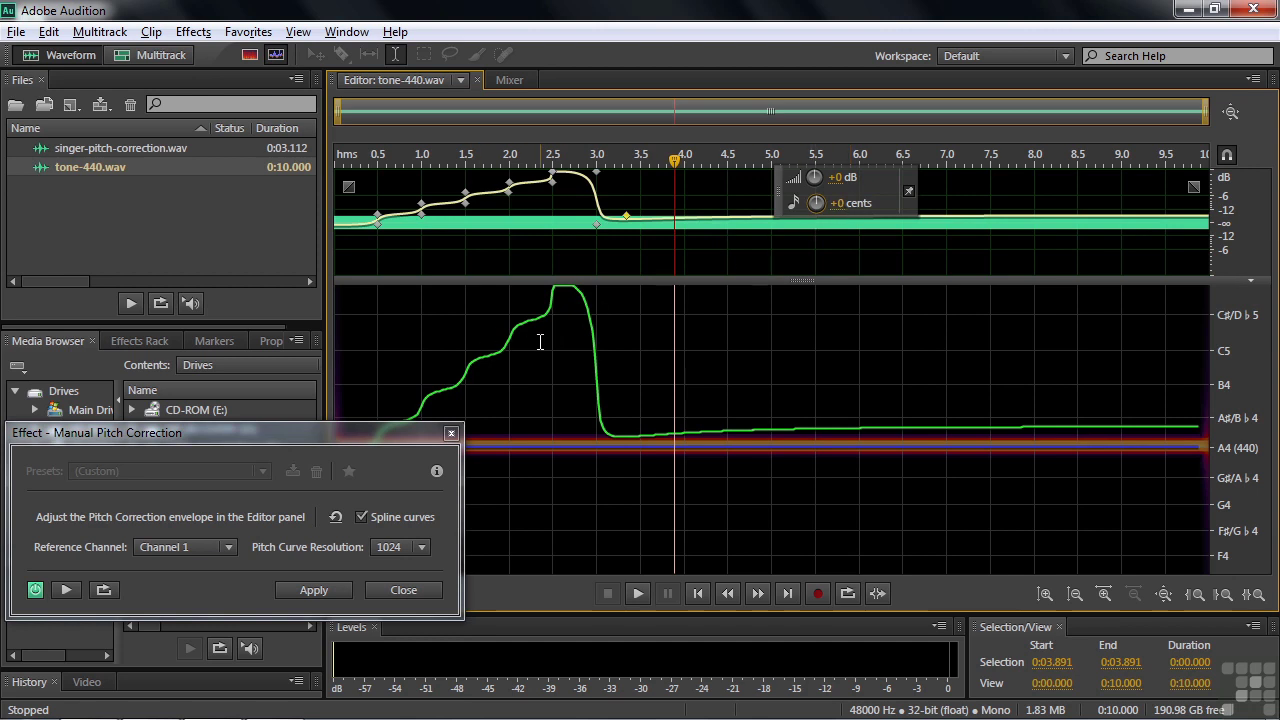
Step: Open singer-pitch-correction.wav and play it from near the beginning
{"action": "double_click", "coordinate": [48, 148]}
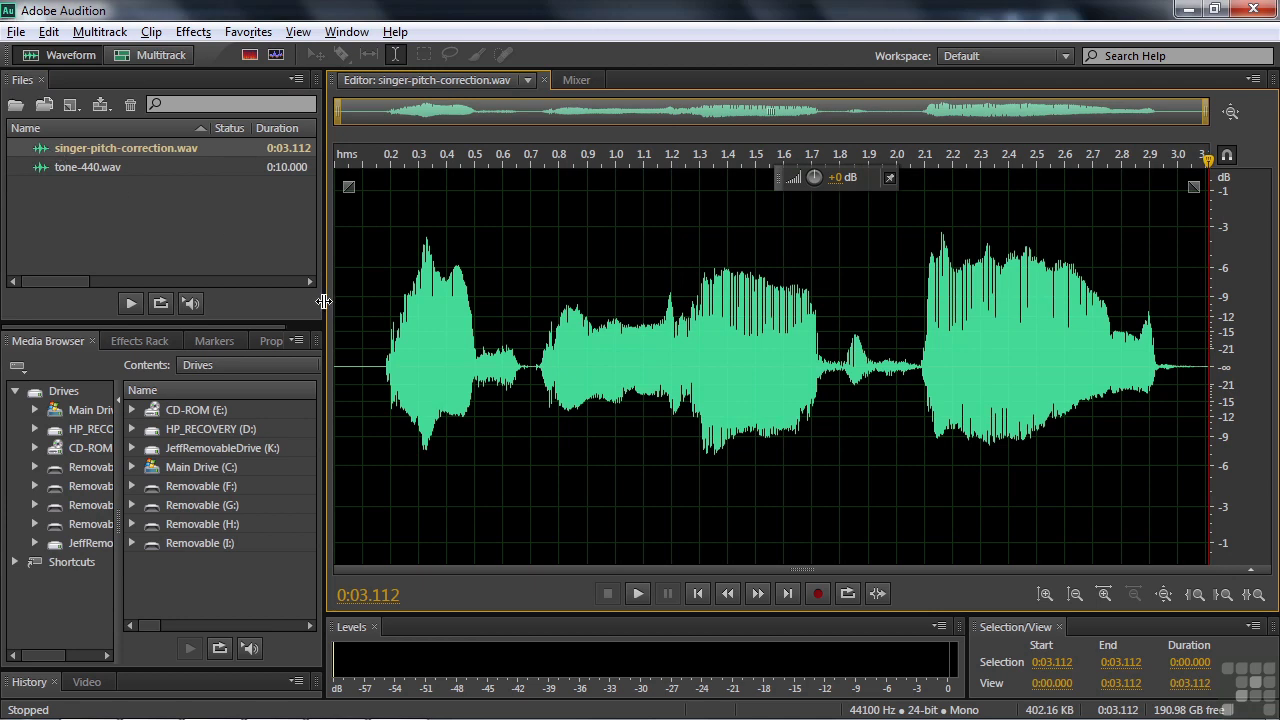
{"action": "left_click", "coordinate": [352, 366]}
{"action": "key", "text": "space"}
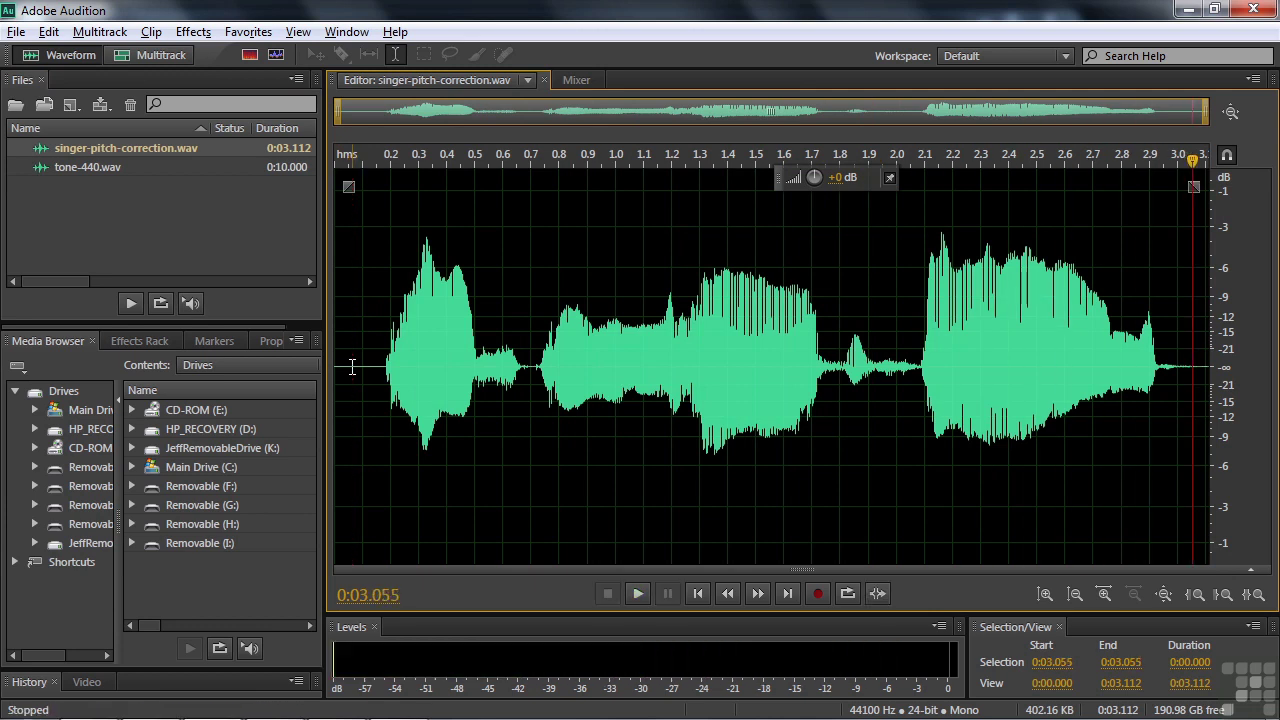
Step: Bring up Manual Pitch Correction from the Effects menu for the singer clip
{"action": "left_click", "coordinate": [196, 33]}
{"action": "mouse_move", "coordinate": [268, 473]}
{"action": "left_click", "coordinate": [535, 498]}
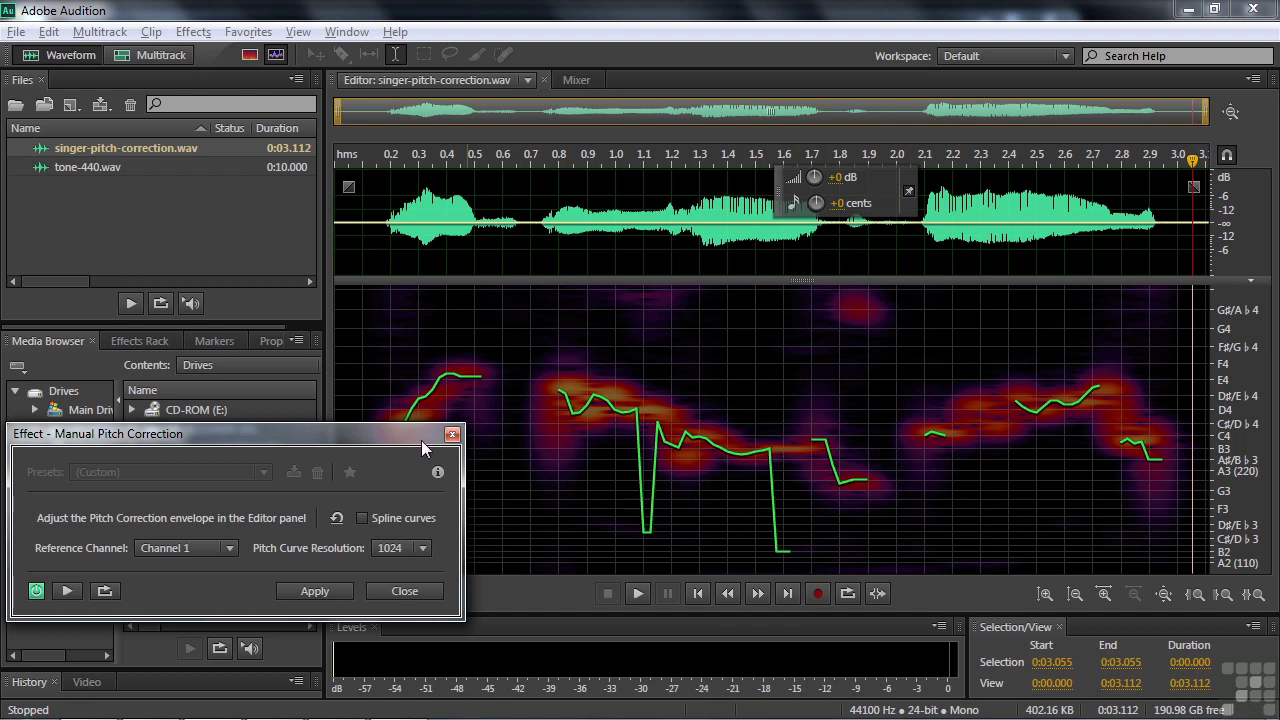
Step: Move the effect settings aside and play the singer clip from the start
{"action": "left_click_drag", "start_coordinate": [418, 438], "coordinate": [416, 458]}
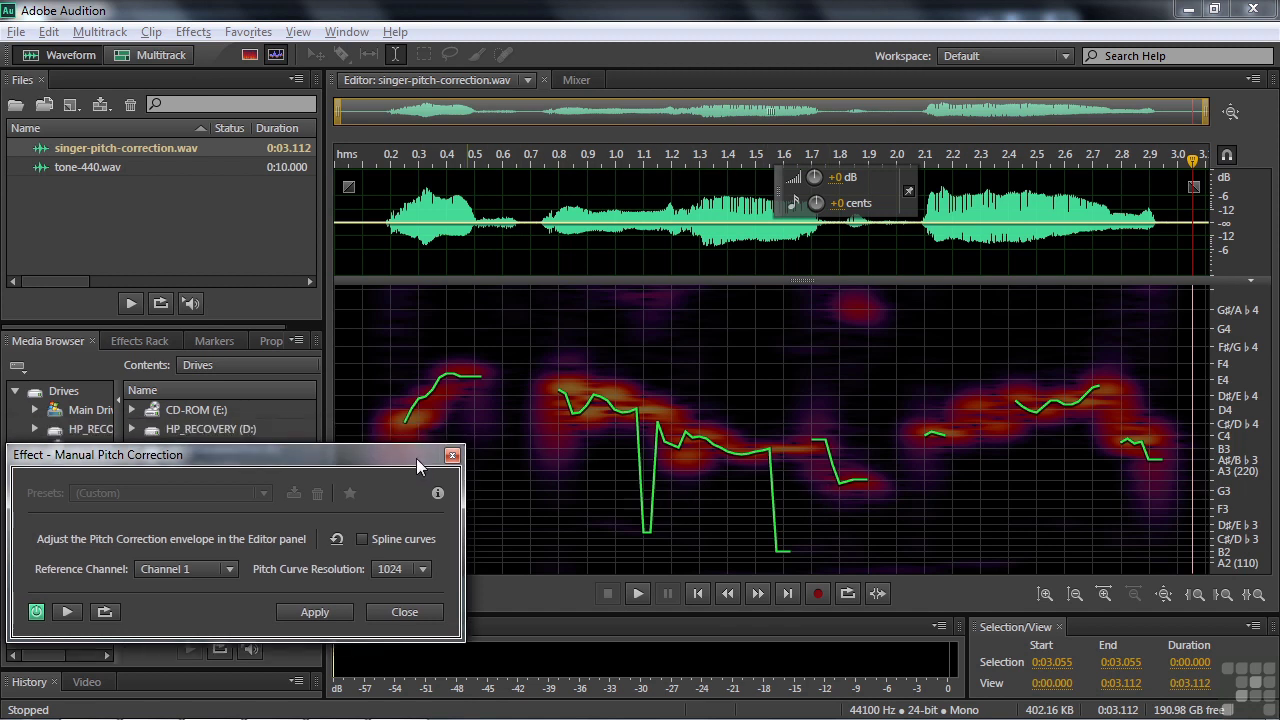
{"action": "left_click", "coordinate": [367, 387]}
{"action": "key", "text": "space"}
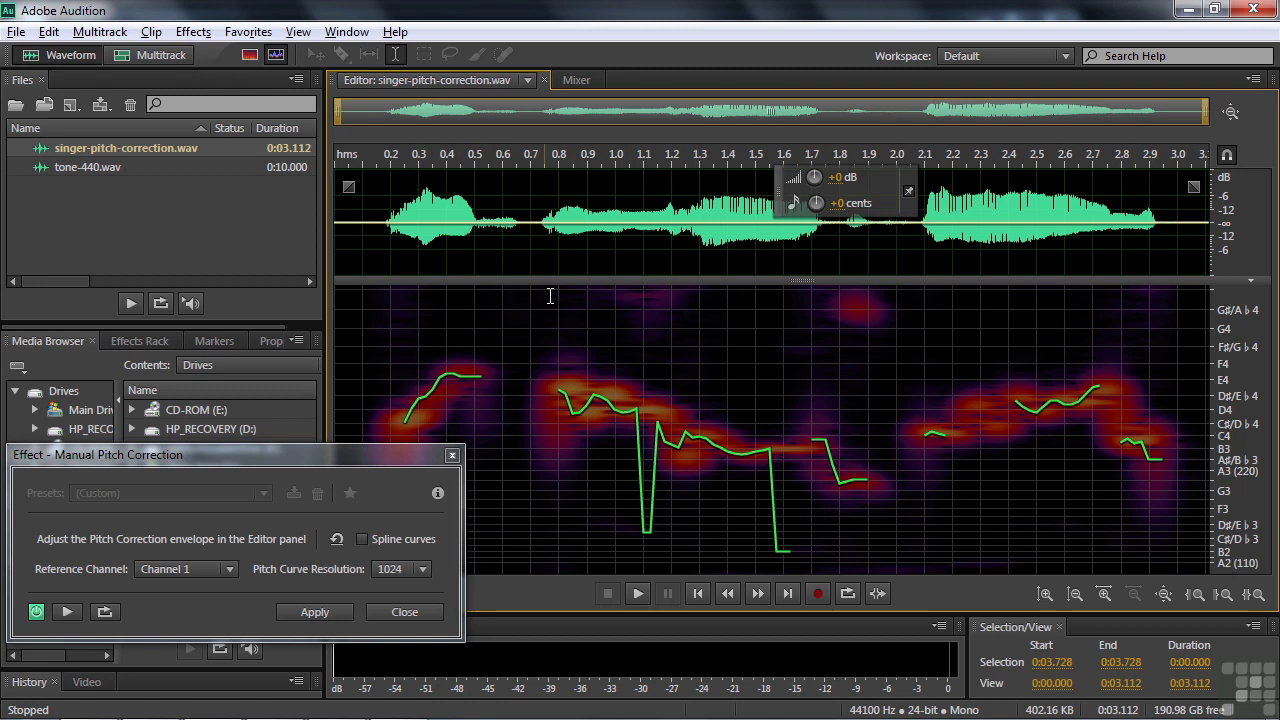
Step: Zoom the pitch scale to F4–C4 and raise a new point near 0.2 s to 132 cents
{"action": "left_click_drag", "start_coordinate": [1232, 352], "coordinate": [1238, 510]}
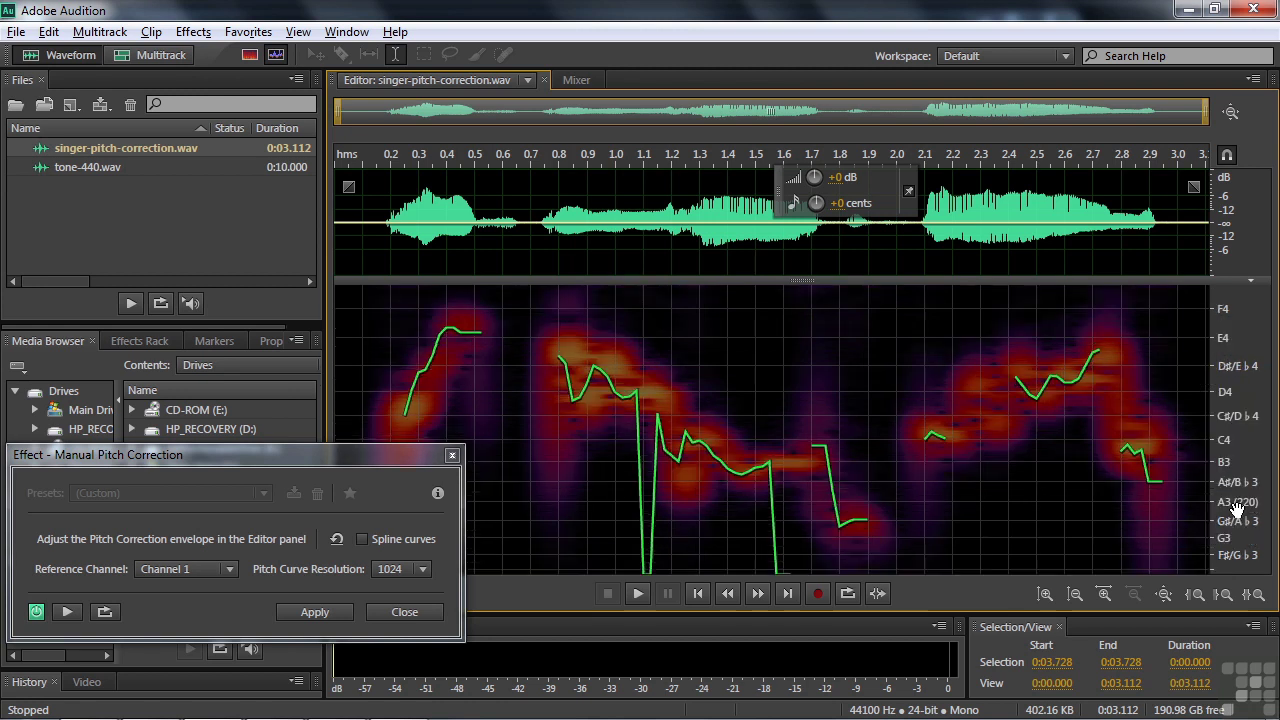
{"action": "left_click", "coordinate": [439, 223]}
{"action": "left_click_drag", "start_coordinate": [389, 222], "coordinate": [390, 190]}
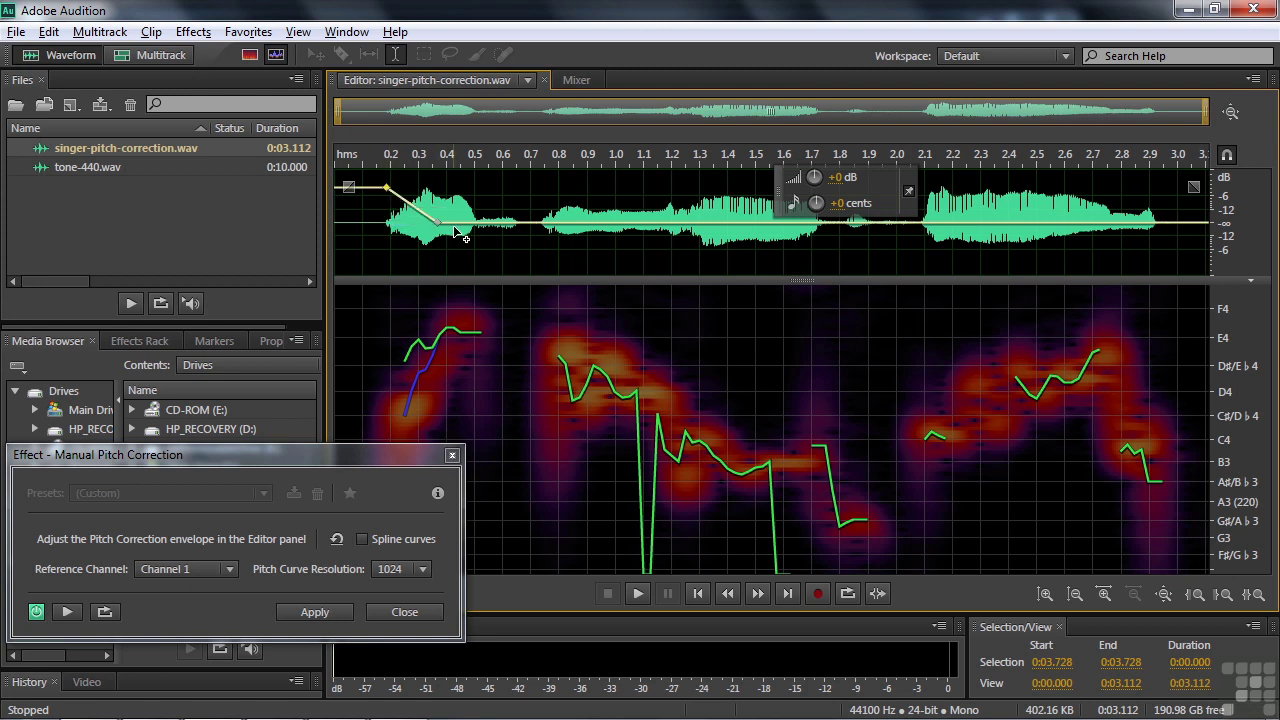
Step: Audition the first 0.7 seconds, adjusting the first-note point to 245 cents between plays
{"action": "left_click_drag", "start_coordinate": [530, 190], "coordinate": [288, 225]}
{"action": "key", "text": "space"}
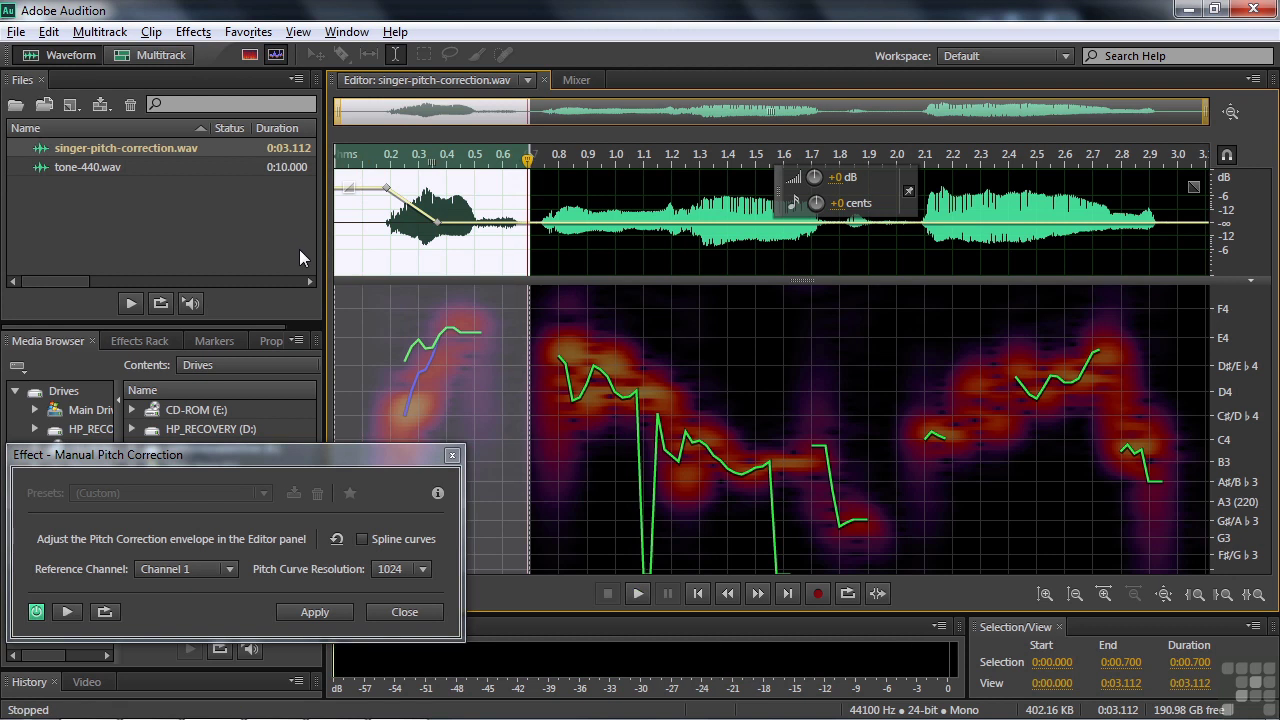
{"action": "left_click_drag", "start_coordinate": [389, 189], "coordinate": [387, 197]}
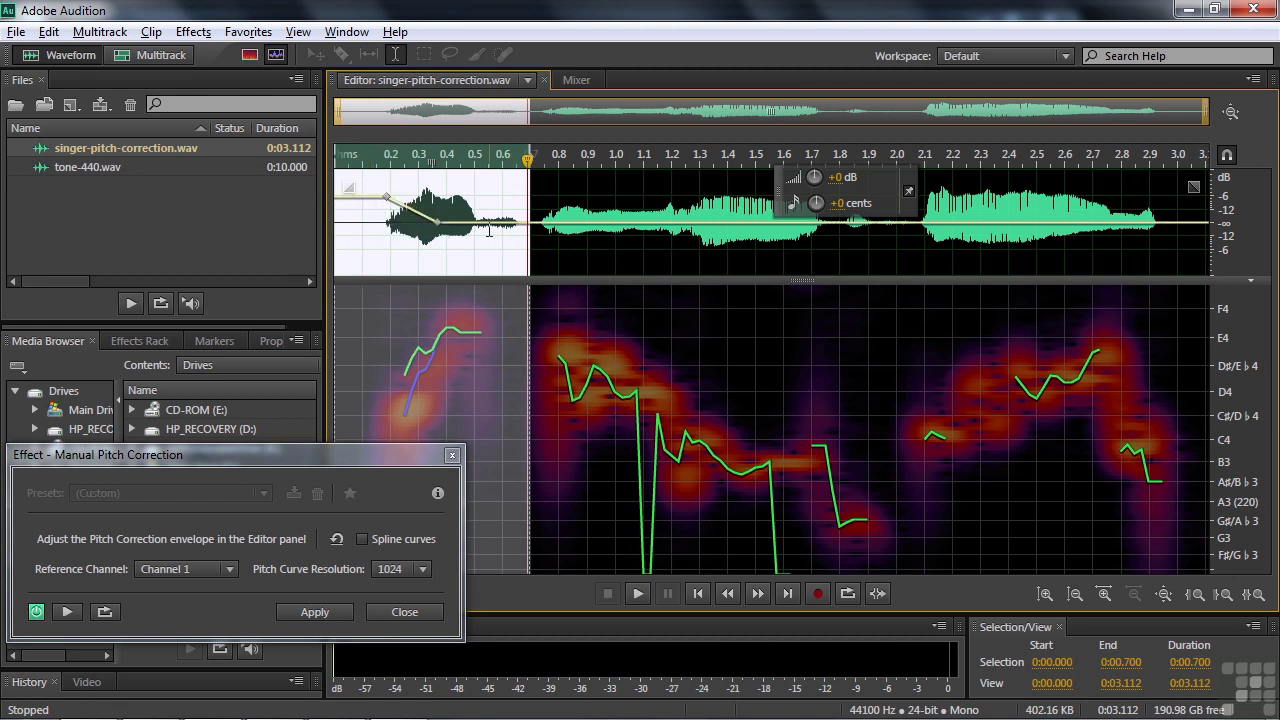
{"action": "key", "text": "space"}
{"action": "key", "text": "space"}
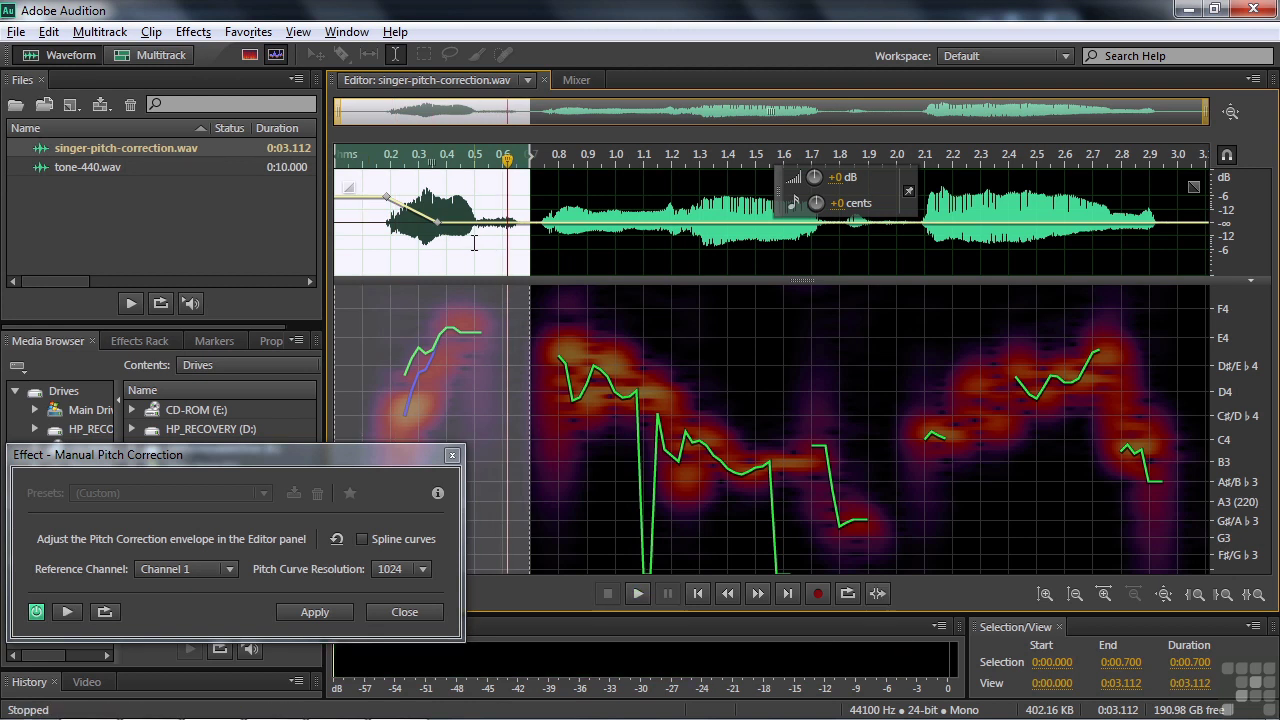
Step: Add envelope points near 0.7 s and 1.0 s at -75 and 19 cents, then play the first 1.131 seconds
{"action": "left_click", "coordinate": [533, 243]}
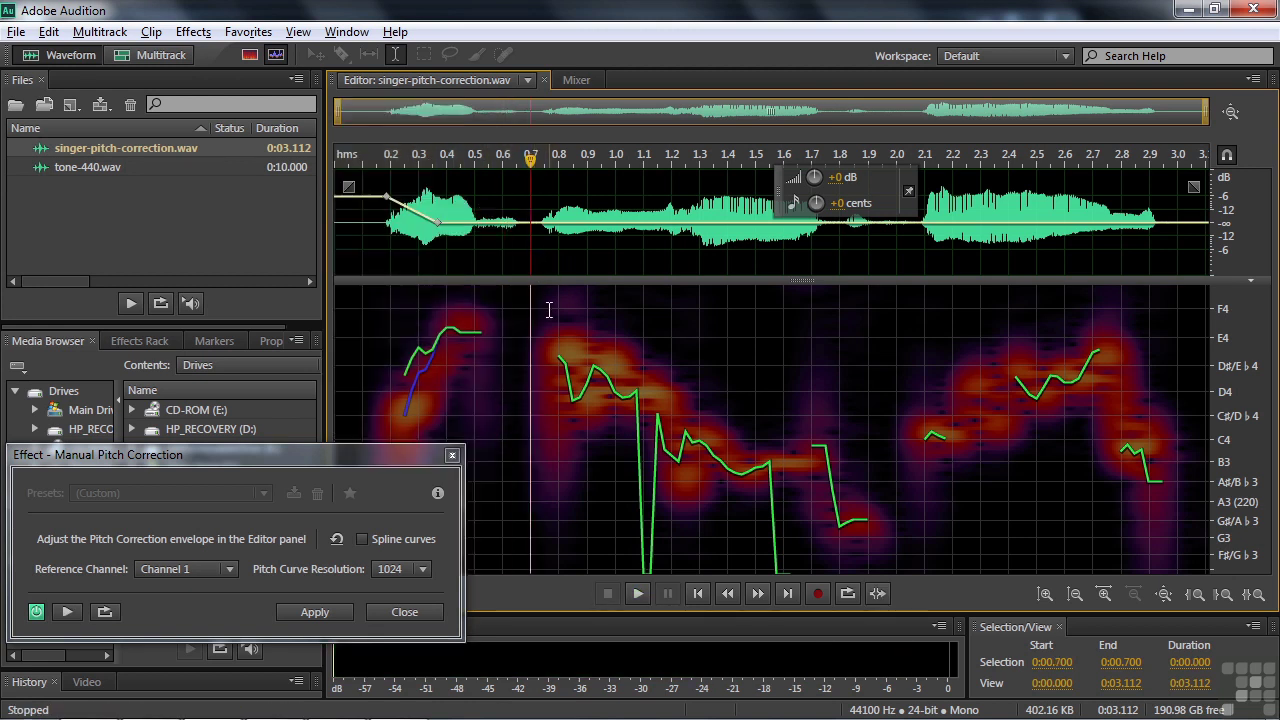
{"action": "left_click", "coordinate": [521, 223]}
{"action": "left_click_drag", "start_coordinate": [532, 225], "coordinate": [532, 229]}
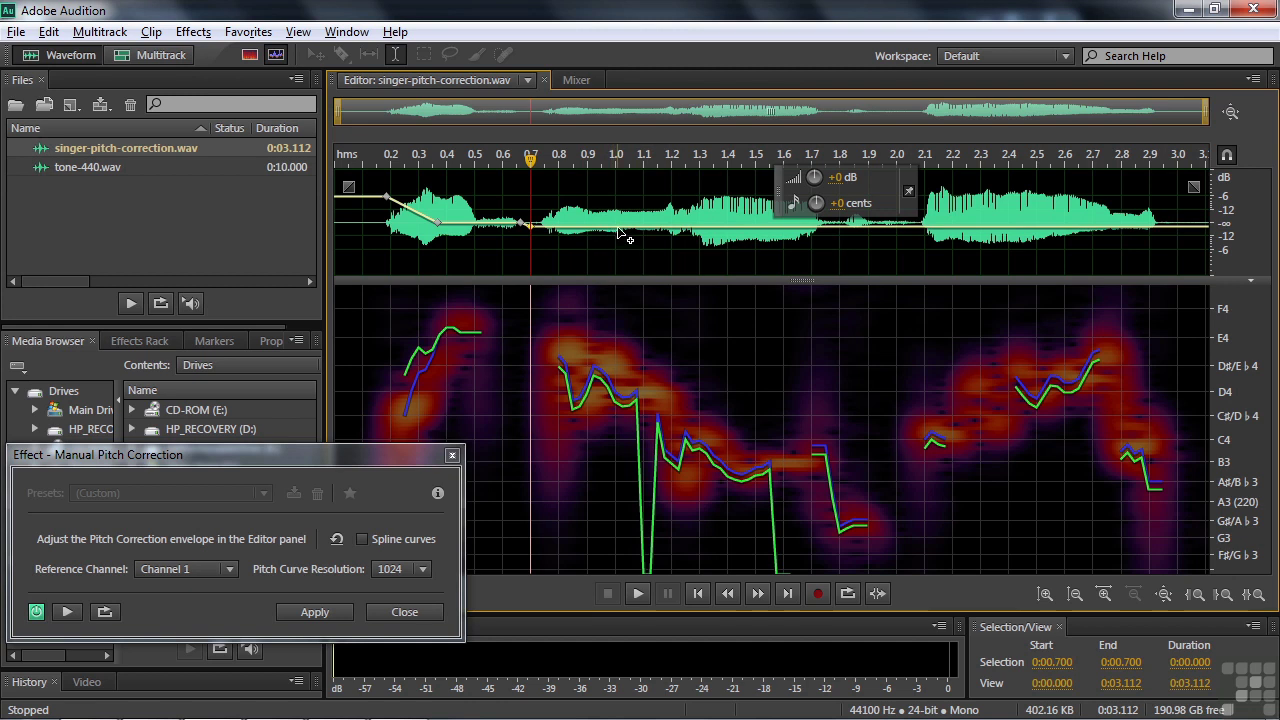
{"action": "left_click_drag", "start_coordinate": [619, 228], "coordinate": [618, 221]}
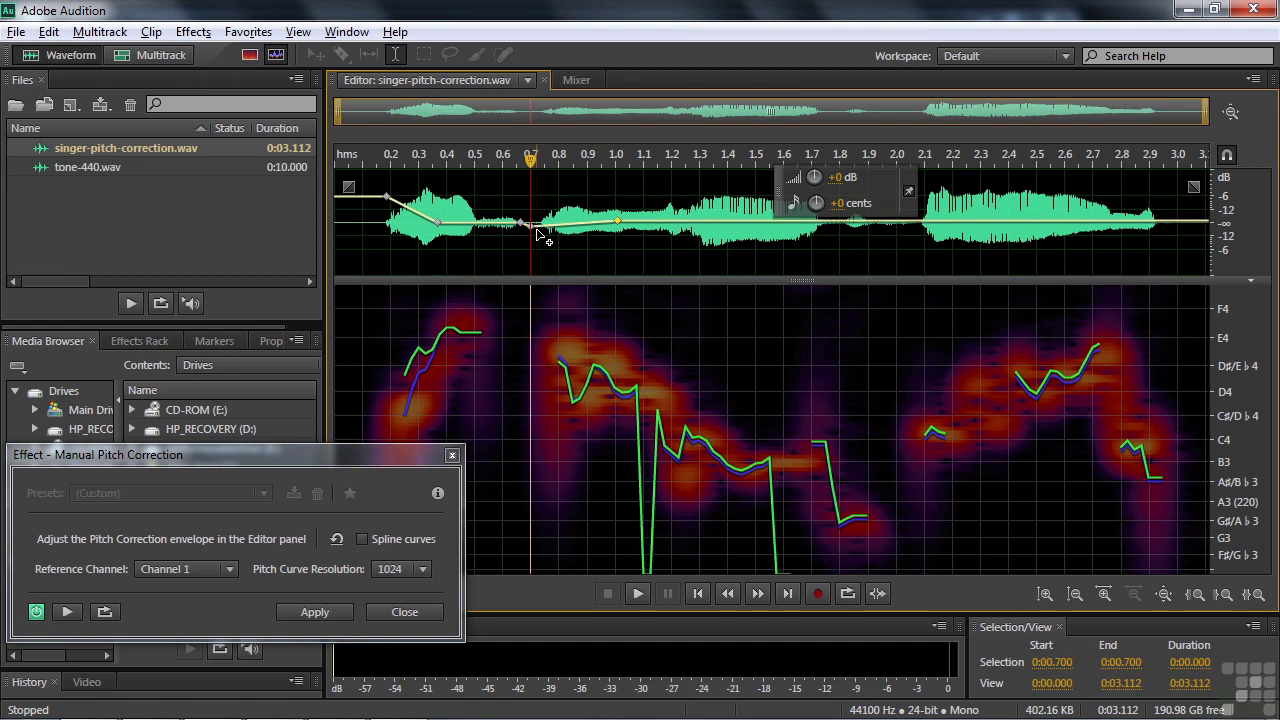
{"action": "left_click_drag", "start_coordinate": [535, 228], "coordinate": [531, 238]}
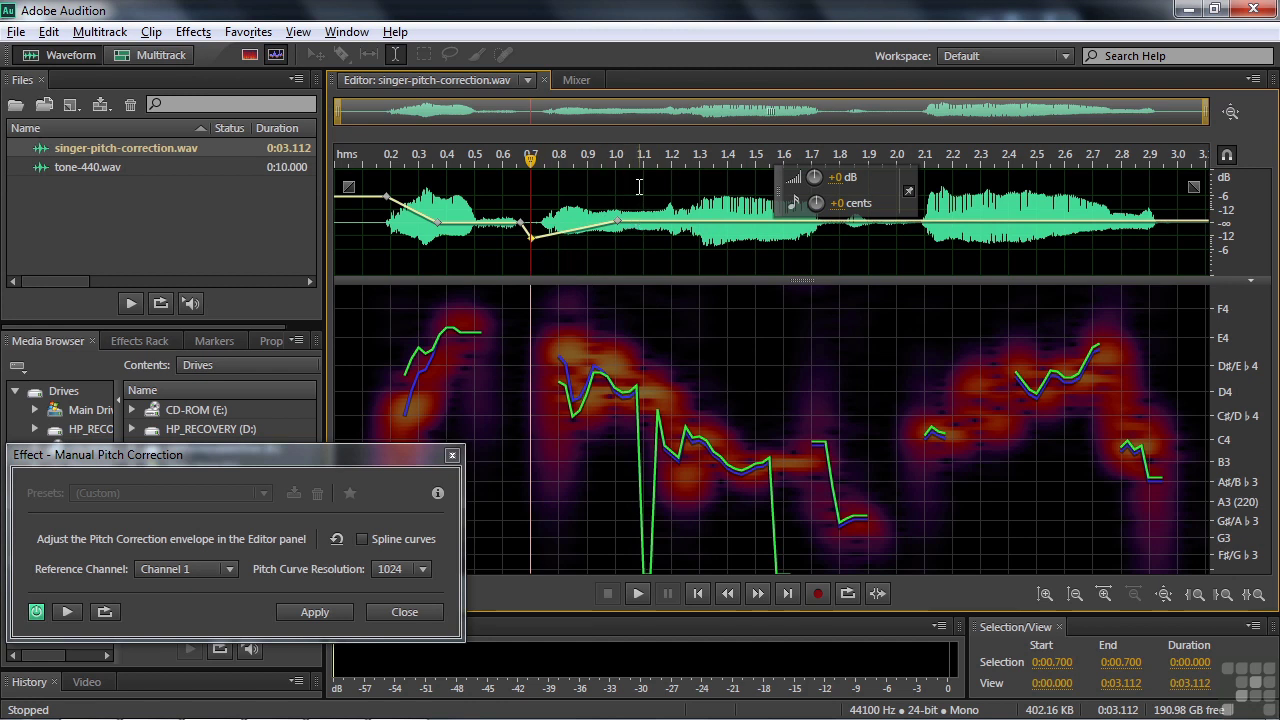
{"action": "left_click_drag", "start_coordinate": [651, 171], "coordinate": [256, 163]}
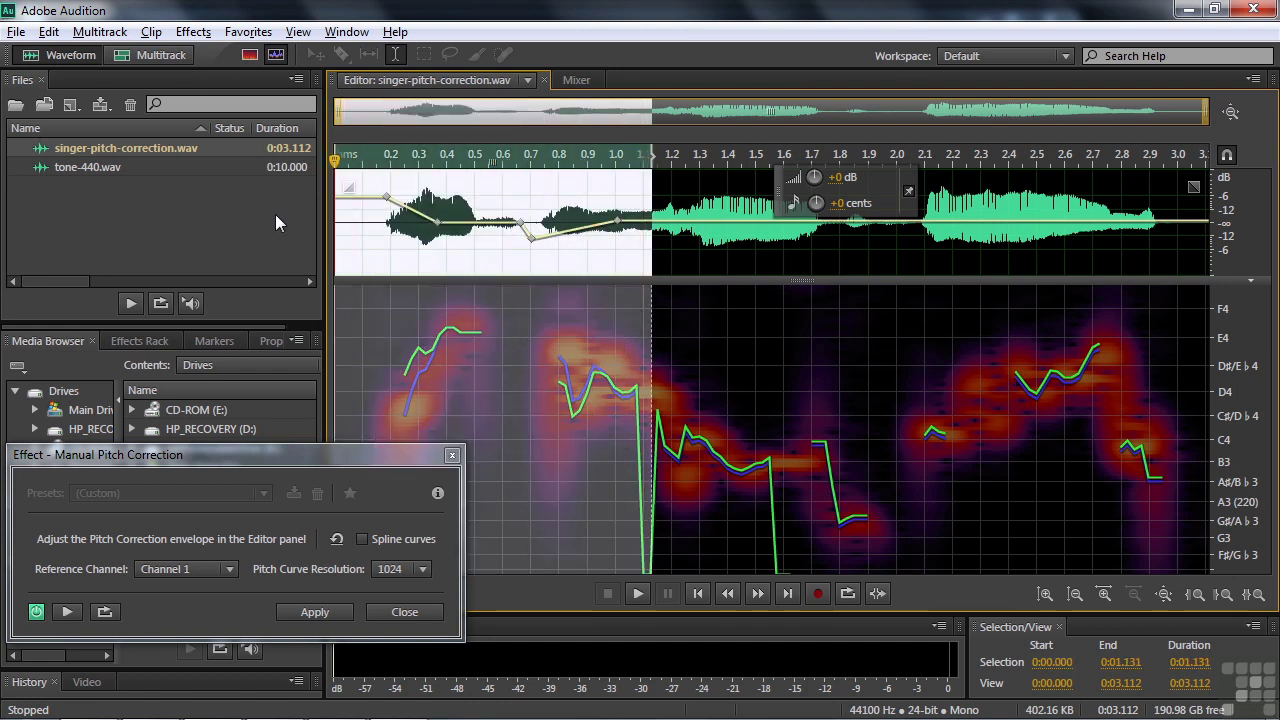
{"action": "key", "text": "space"}
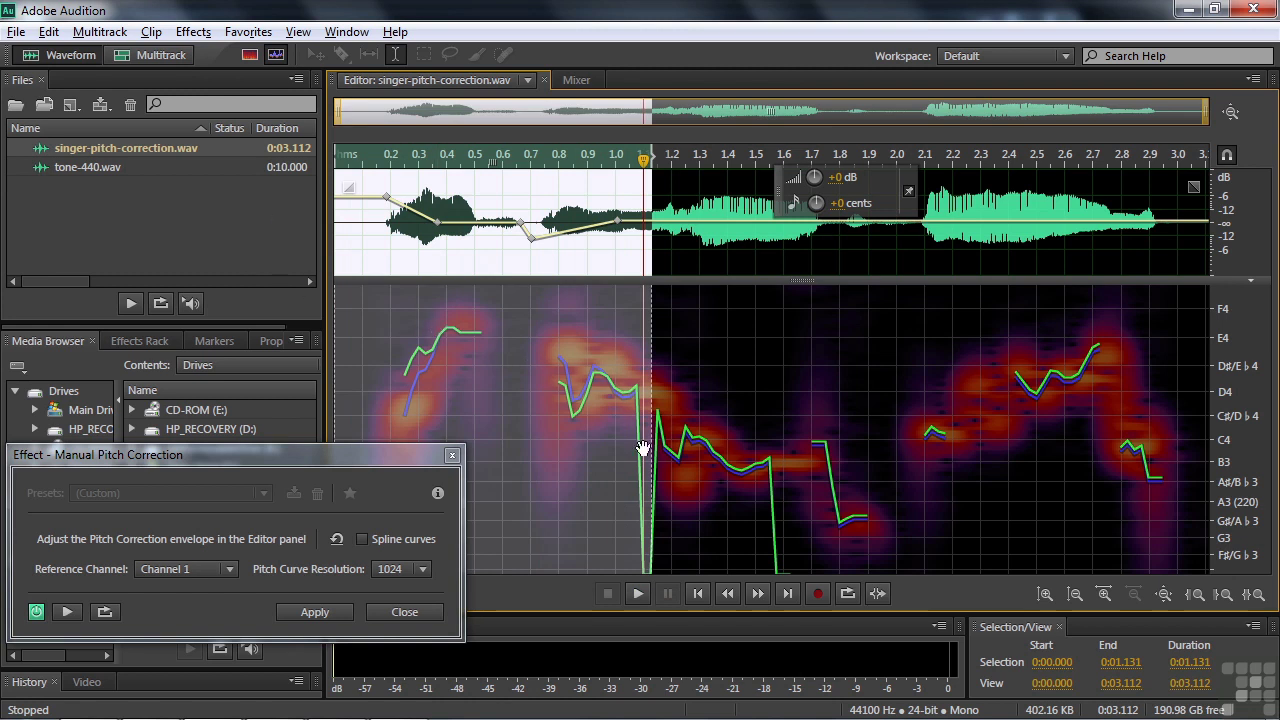
Step: Play from about 1.03 s and pull the pitch envelope there down a few cents
{"action": "left_click", "coordinate": [624, 242]}
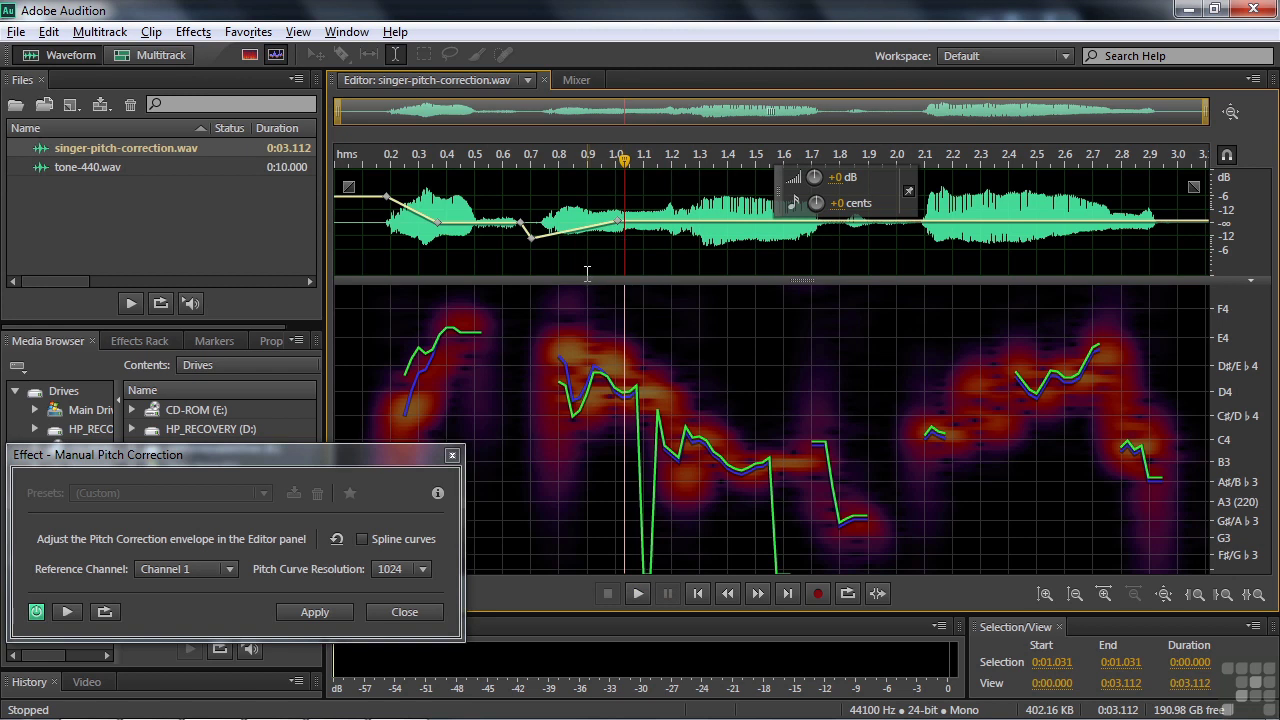
{"action": "key", "text": "space"}
{"action": "key", "text": "space"}
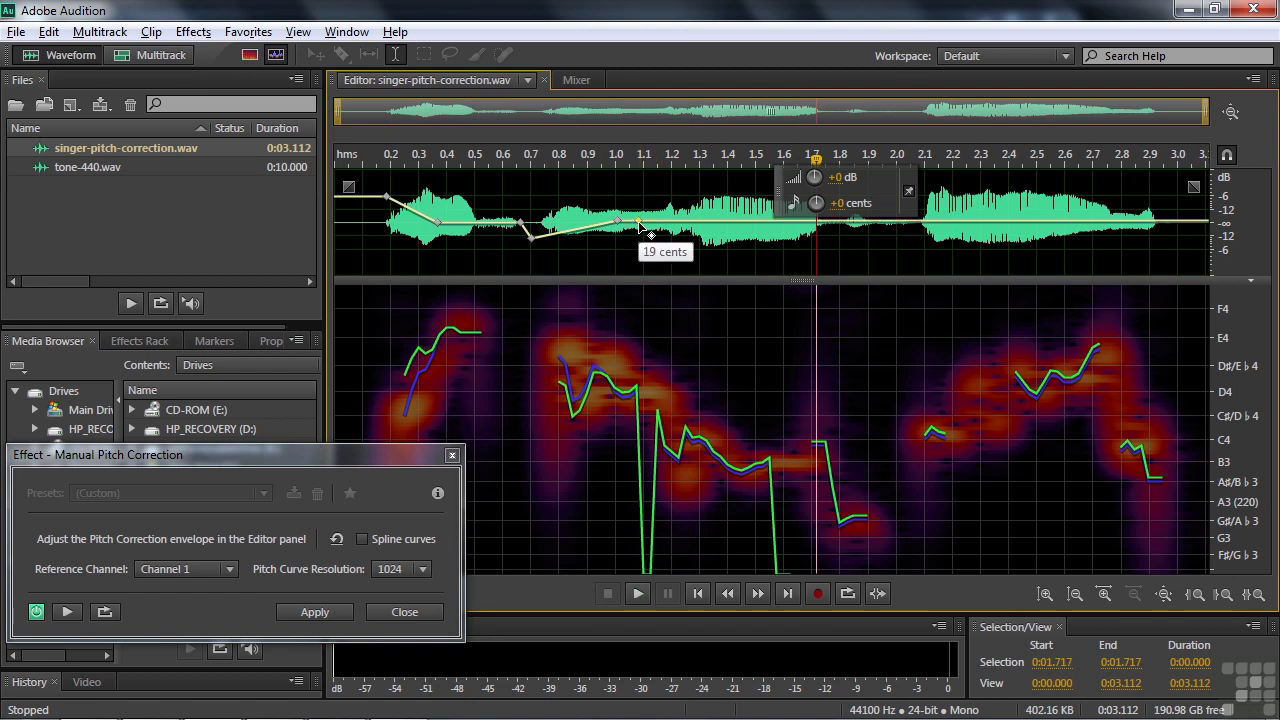
{"action": "left_click_drag", "start_coordinate": [640, 228], "coordinate": [640, 230]}
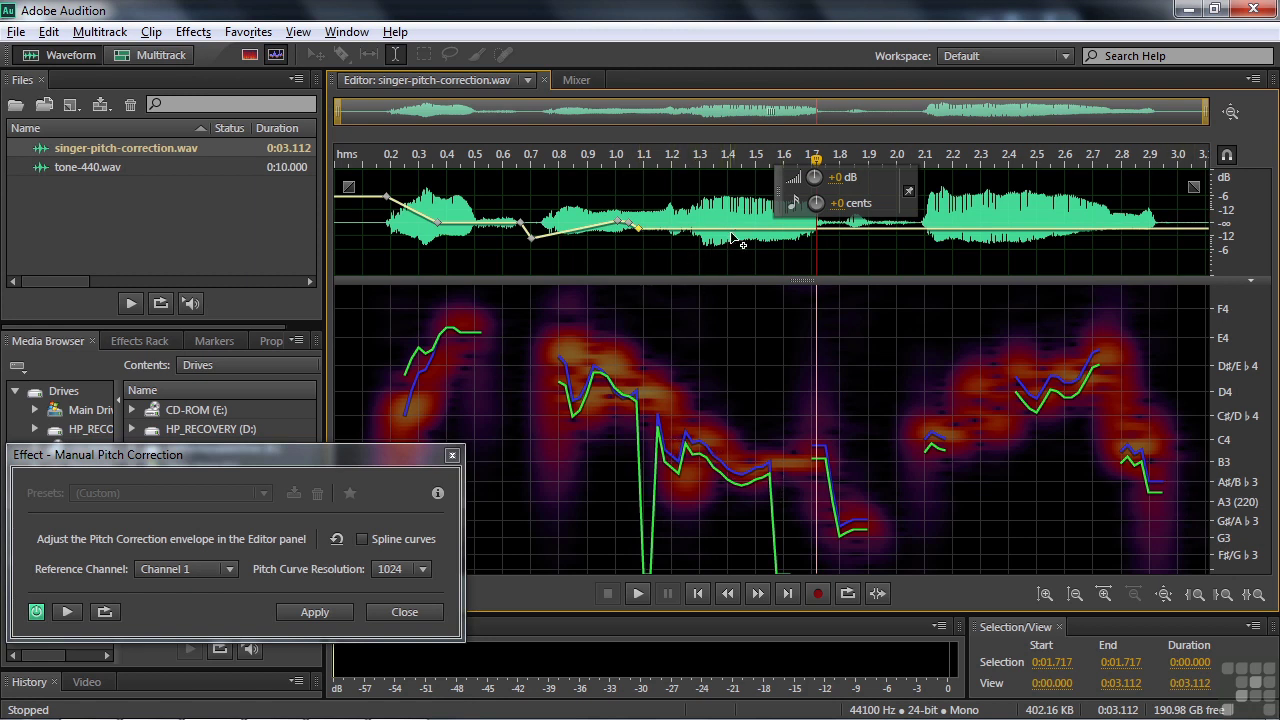
Step: Raise the point near 1.55 s to 151 cents, preview from 1.87 s, then ease it down slightly
{"action": "left_click", "coordinate": [768, 232]}
{"action": "left_click_drag", "start_coordinate": [768, 232], "coordinate": [761, 215]}
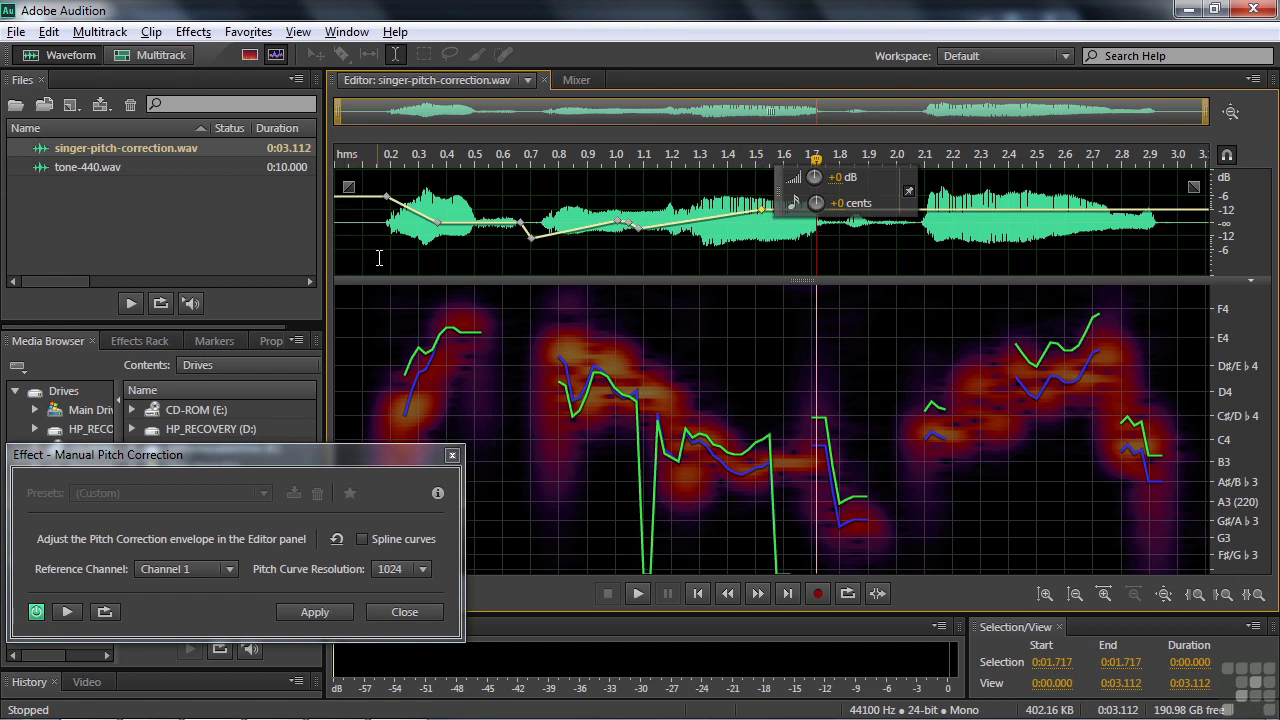
{"action": "left_click", "coordinate": [858, 256]}
{"action": "key", "text": "space"}
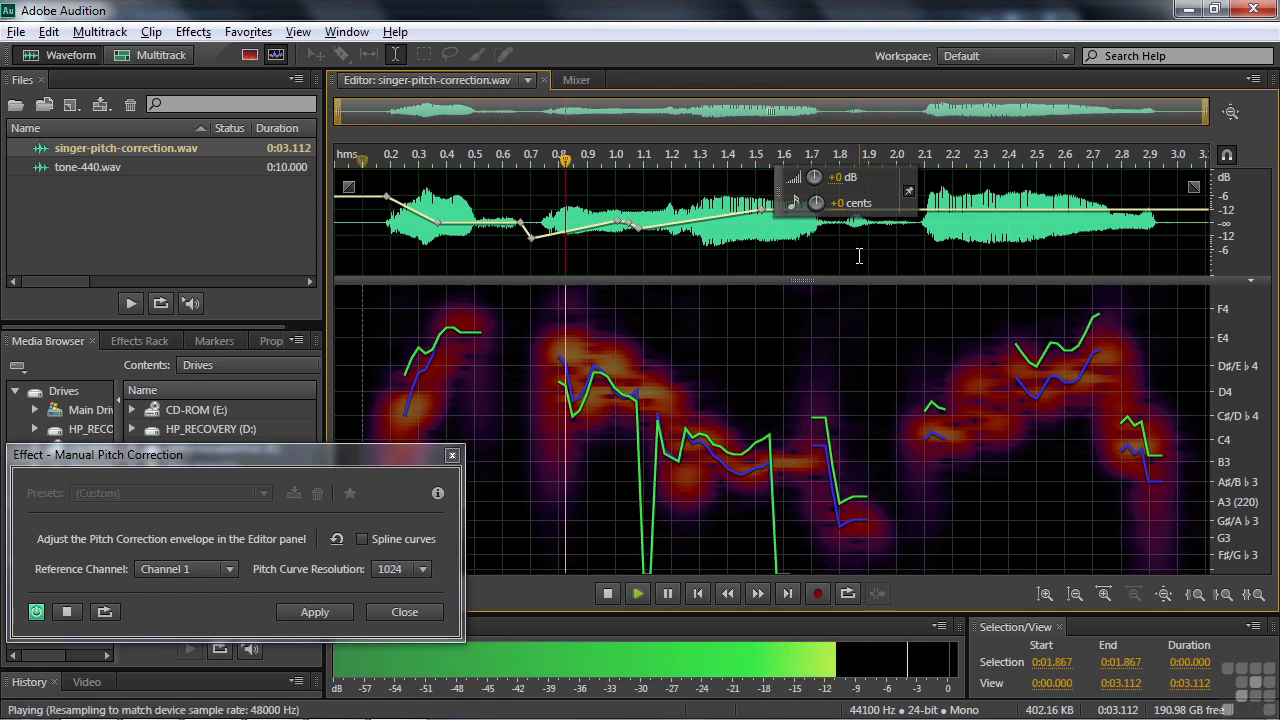
{"action": "key", "text": "space"}
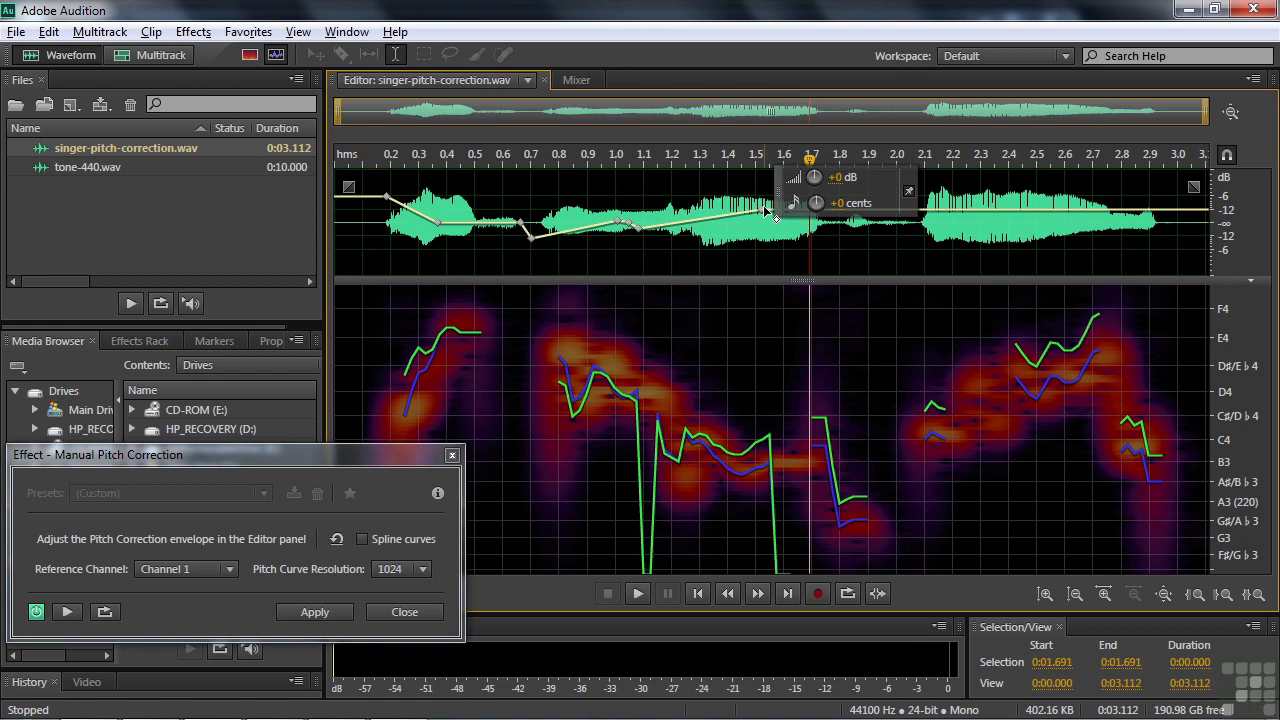
{"action": "mouse_move", "coordinate": [763, 213]}
{"action": "left_click_drag", "start_coordinate": [763, 213], "coordinate": [763, 215]}
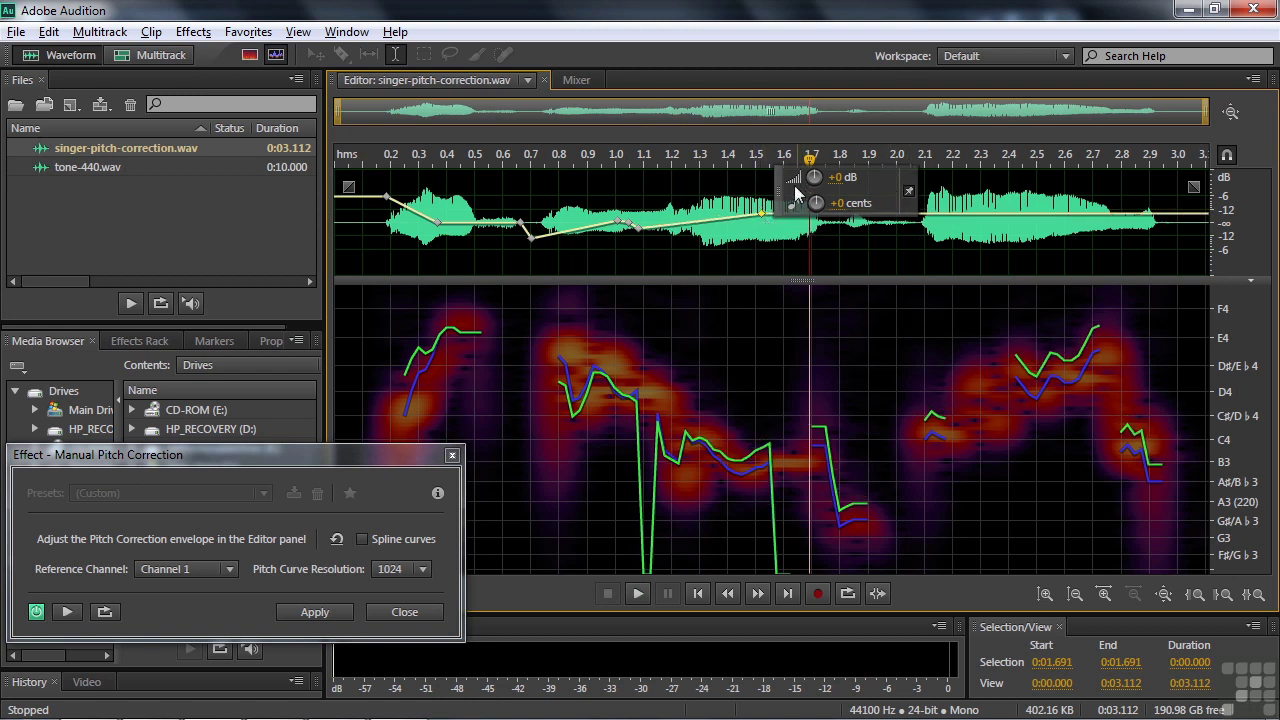
Step: Shift the gain/pitch readout left and play from 1.2 s to check the correction
{"action": "left_click_drag", "start_coordinate": [776, 199], "coordinate": [497, 201]}
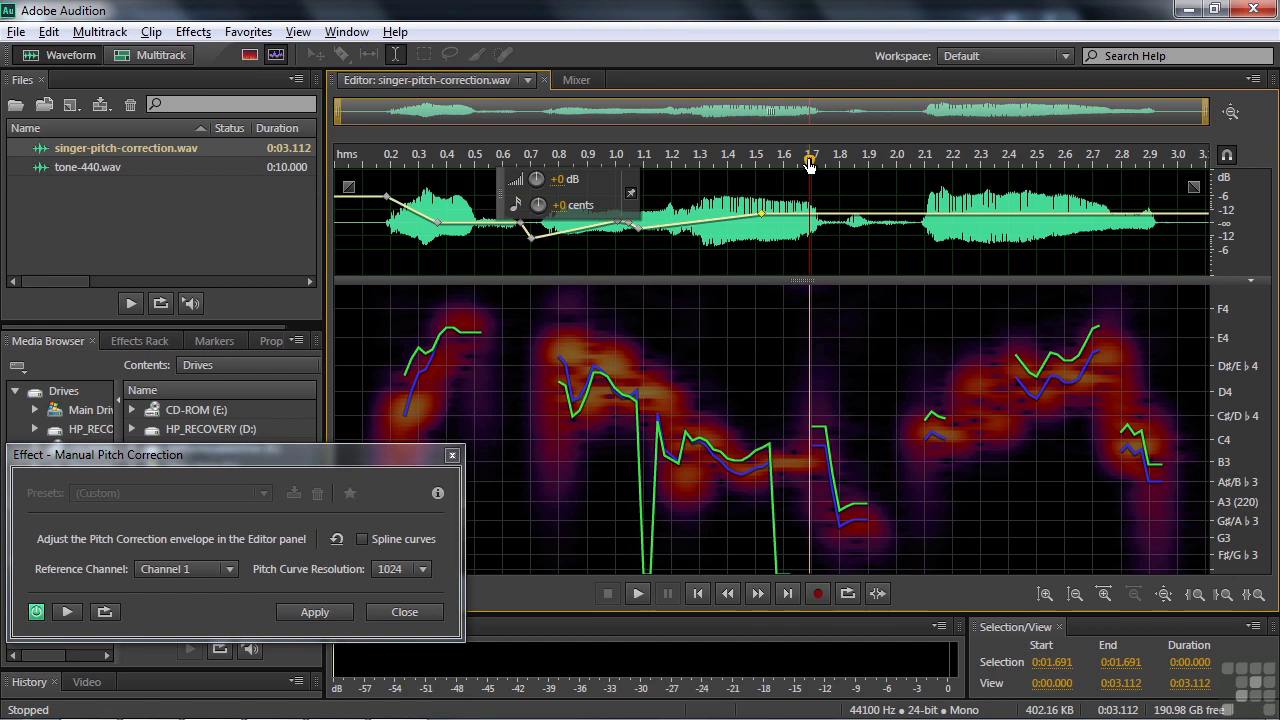
{"action": "left_click_drag", "start_coordinate": [810, 163], "coordinate": [670, 170]}
{"action": "key", "text": "space"}
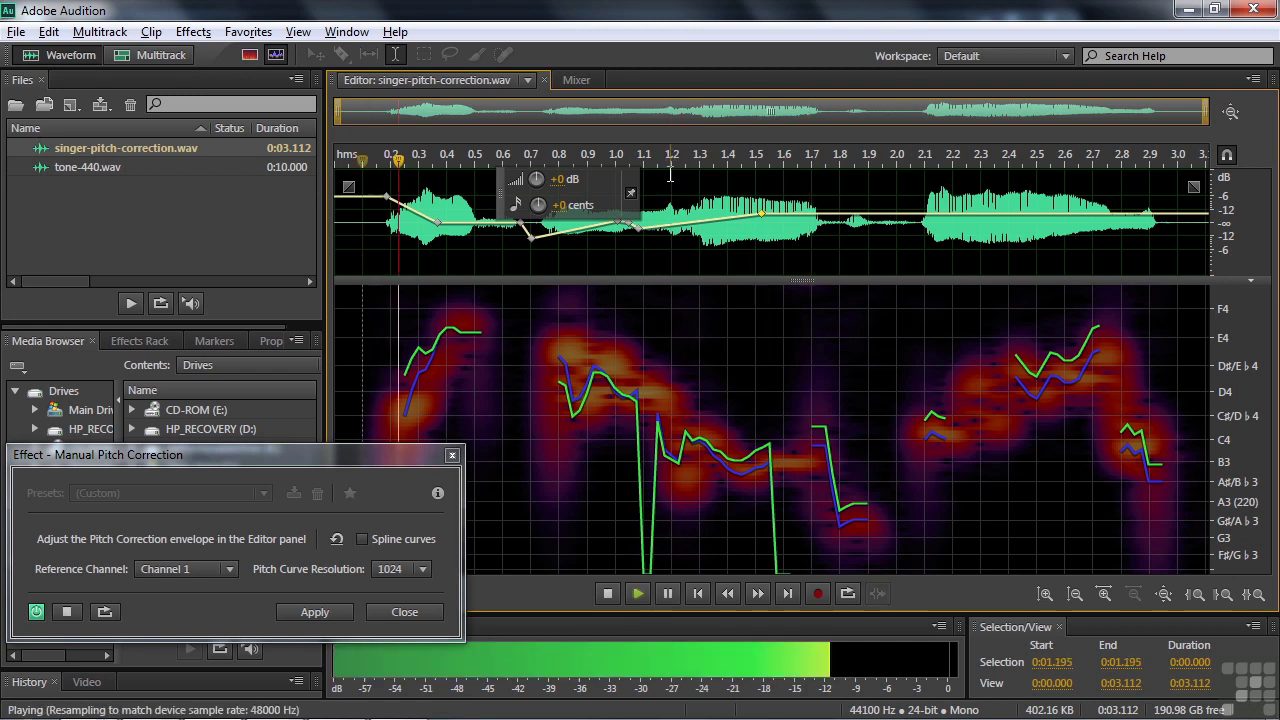
{"action": "key", "text": "space"}
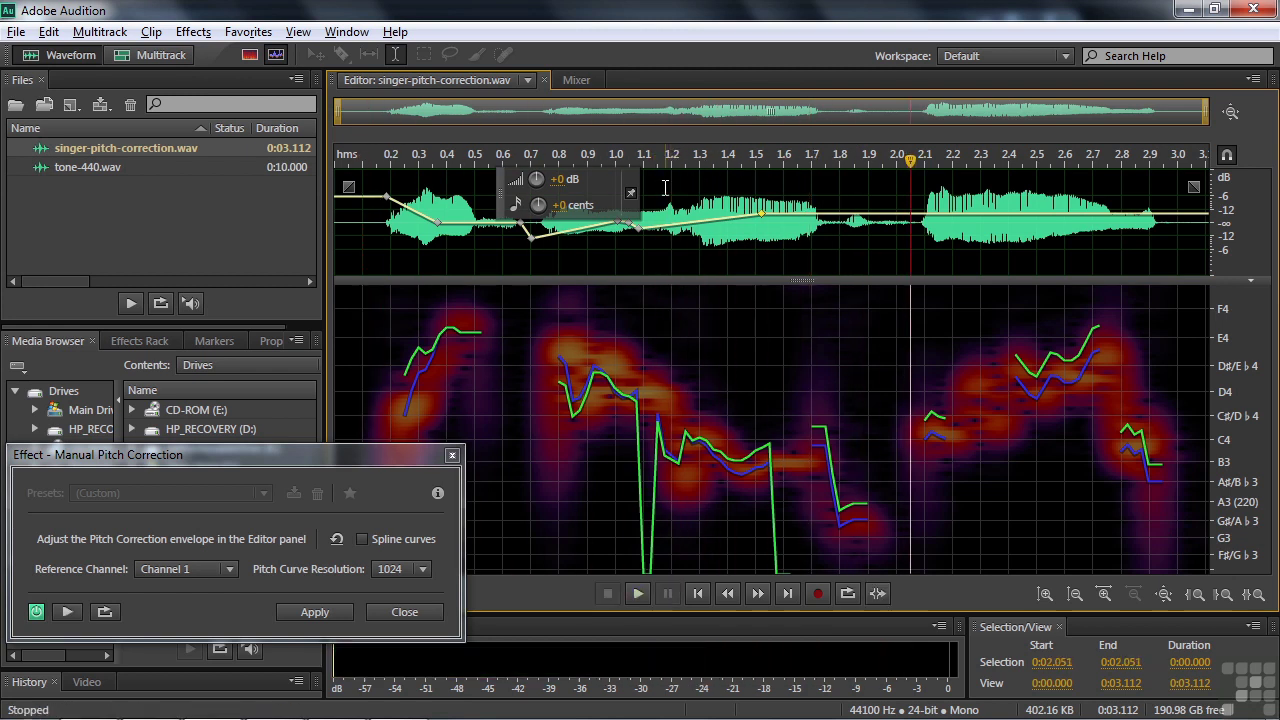
Step: Add an envelope point near 1.7 s back at zero cents and preview the result
{"action": "left_click", "coordinate": [808, 214]}
{"action": "left_click_drag", "start_coordinate": [814, 218], "coordinate": [827, 221]}
{"action": "key", "text": "space"}
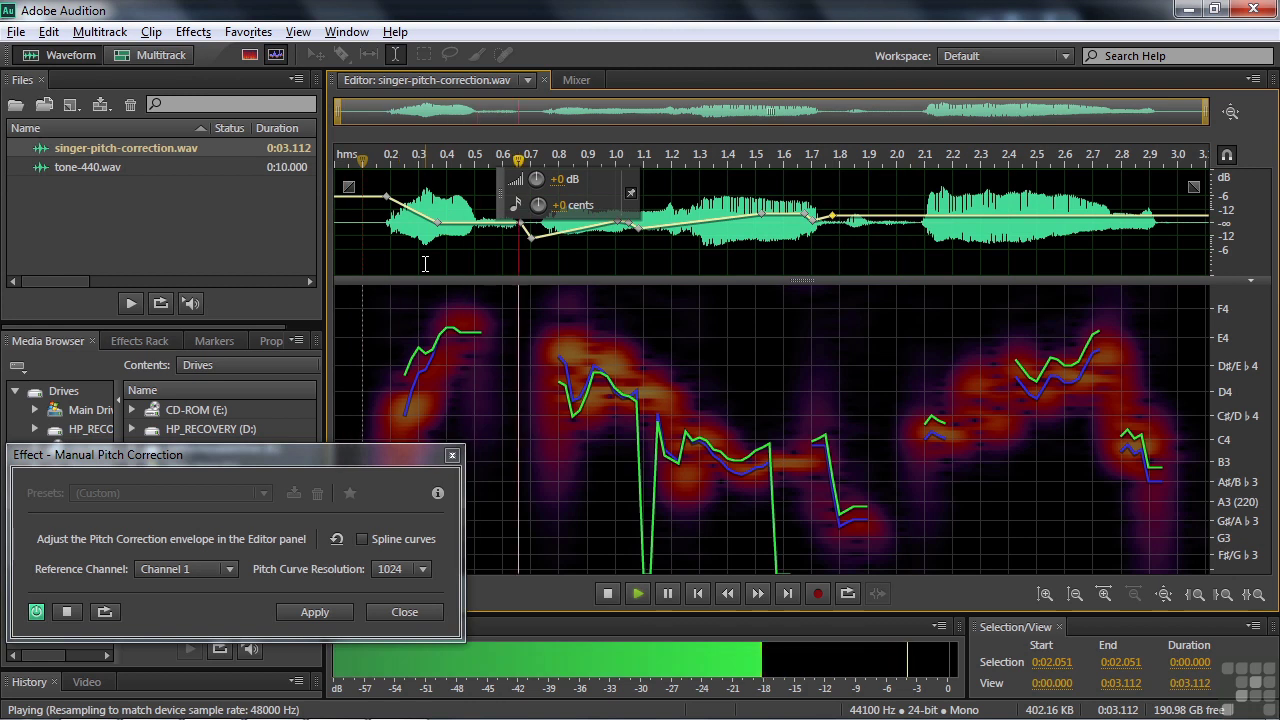
{"action": "key", "text": "space"}
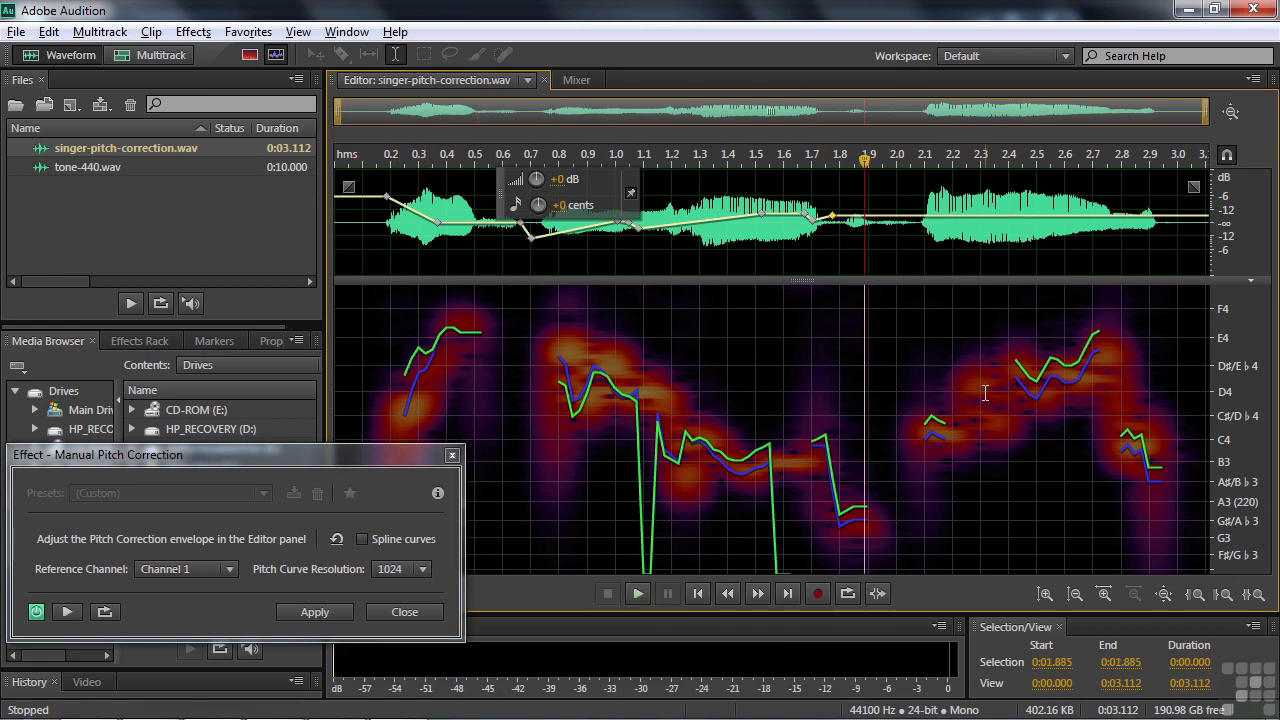
Step: Start the final-phrase dip with points near 2.0 s and 2.1 s, dropping the latter to -236 cents
{"action": "key", "text": "space"}
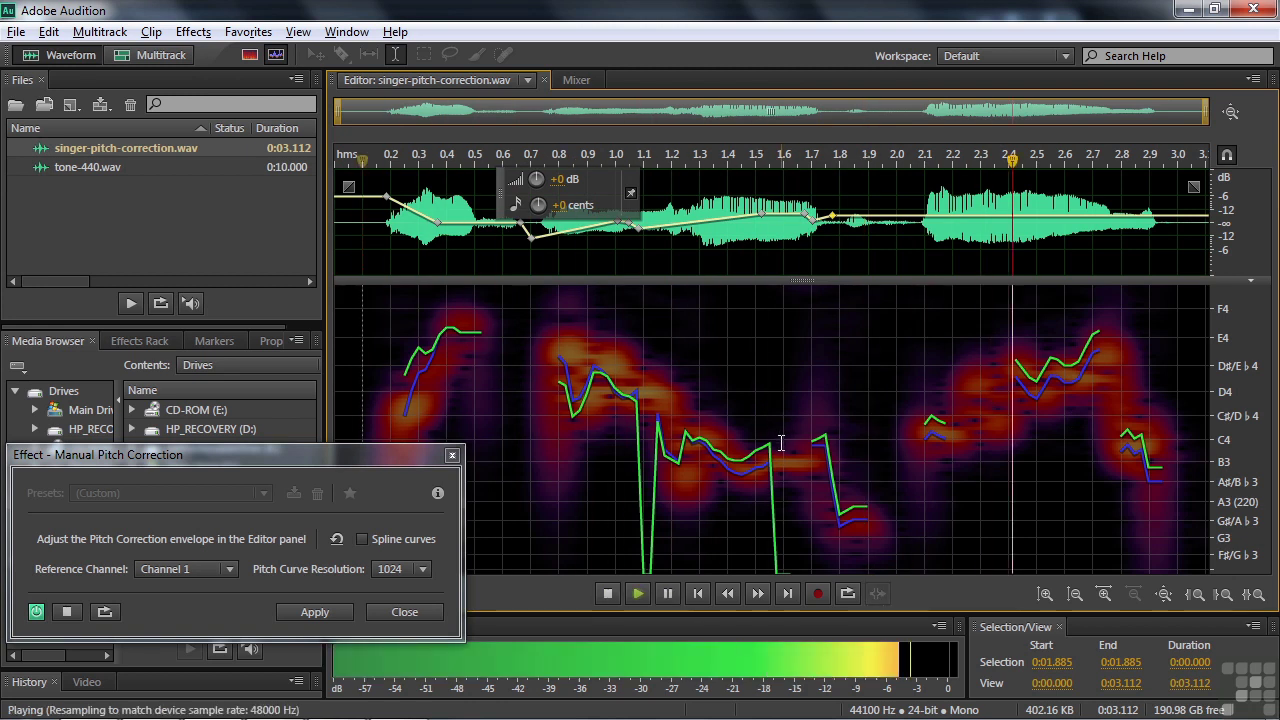
{"action": "key", "text": "space"}
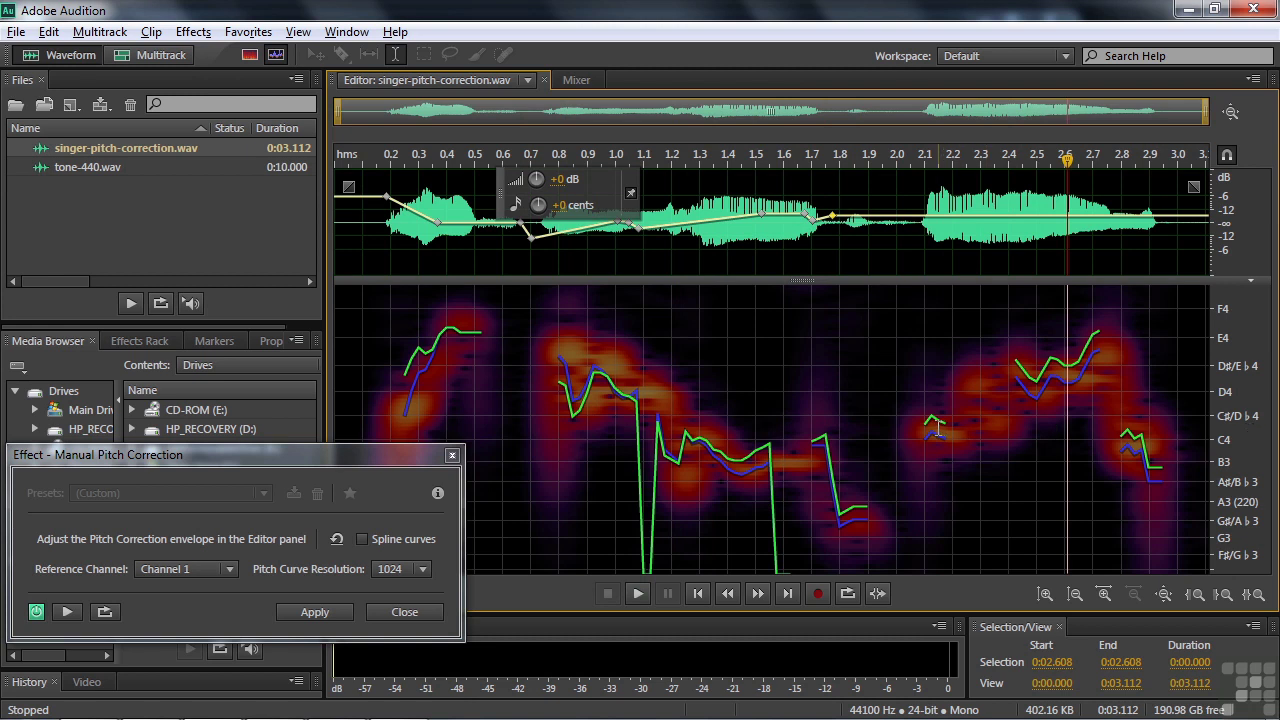
{"action": "left_click", "coordinate": [890, 215]}
{"action": "left_click_drag", "start_coordinate": [893, 220], "coordinate": [897, 228]}
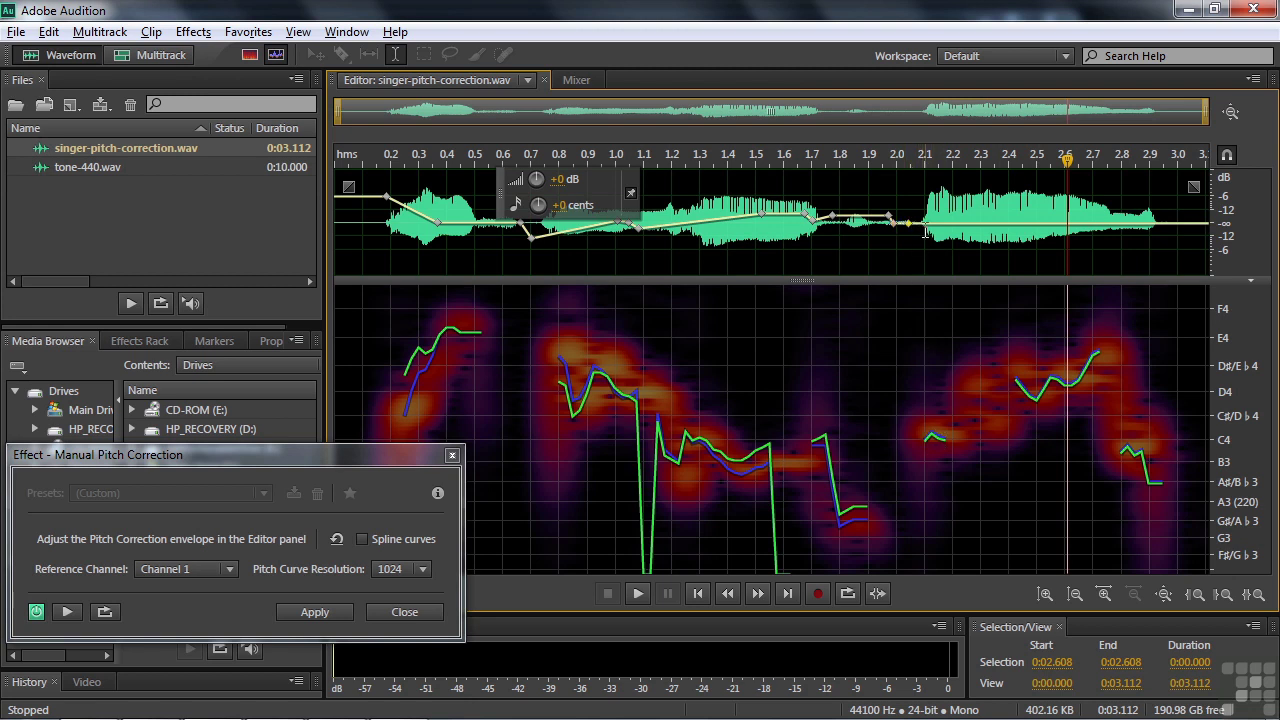
{"action": "left_click_drag", "start_coordinate": [928, 232], "coordinate": [936, 230]}
{"action": "left_click_drag", "start_coordinate": [933, 224], "coordinate": [943, 248]}
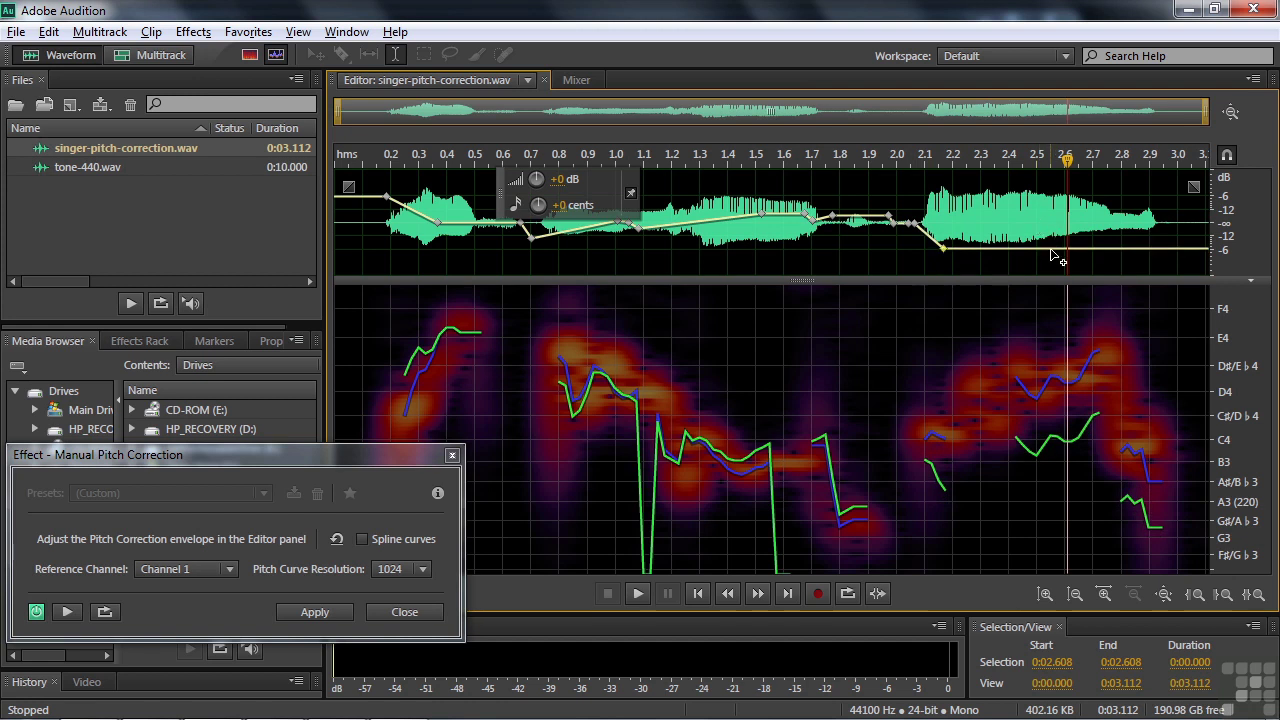
Step: Set a point near 2.35 s to -197 cents, close the dip near 2.78 s at -19 cents, and lift 2.25 s slightly
{"action": "left_click", "coordinate": [1051, 254]}
{"action": "left_click_drag", "start_coordinate": [996, 250], "coordinate": [1080, 256]}
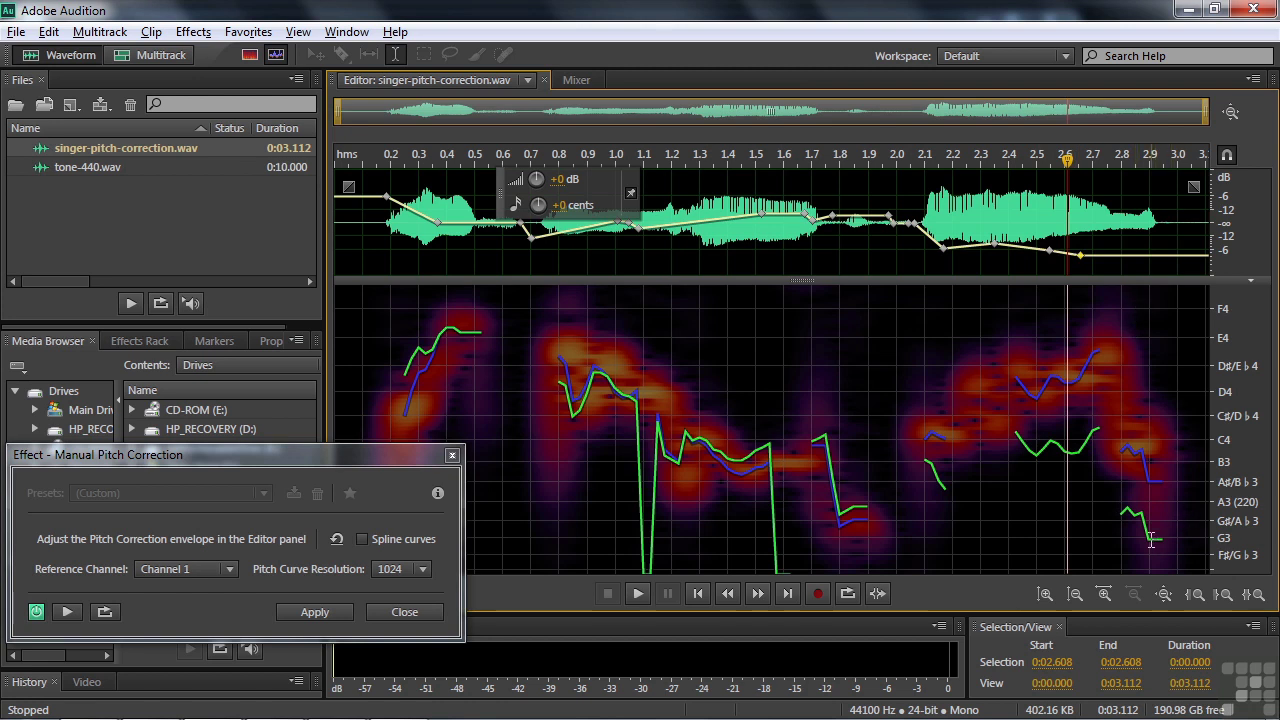
{"action": "left_click", "coordinate": [1097, 256]}
{"action": "left_click", "coordinate": [1114, 256]}
{"action": "left_click_drag", "start_coordinate": [1115, 259], "coordinate": [1111, 214]}
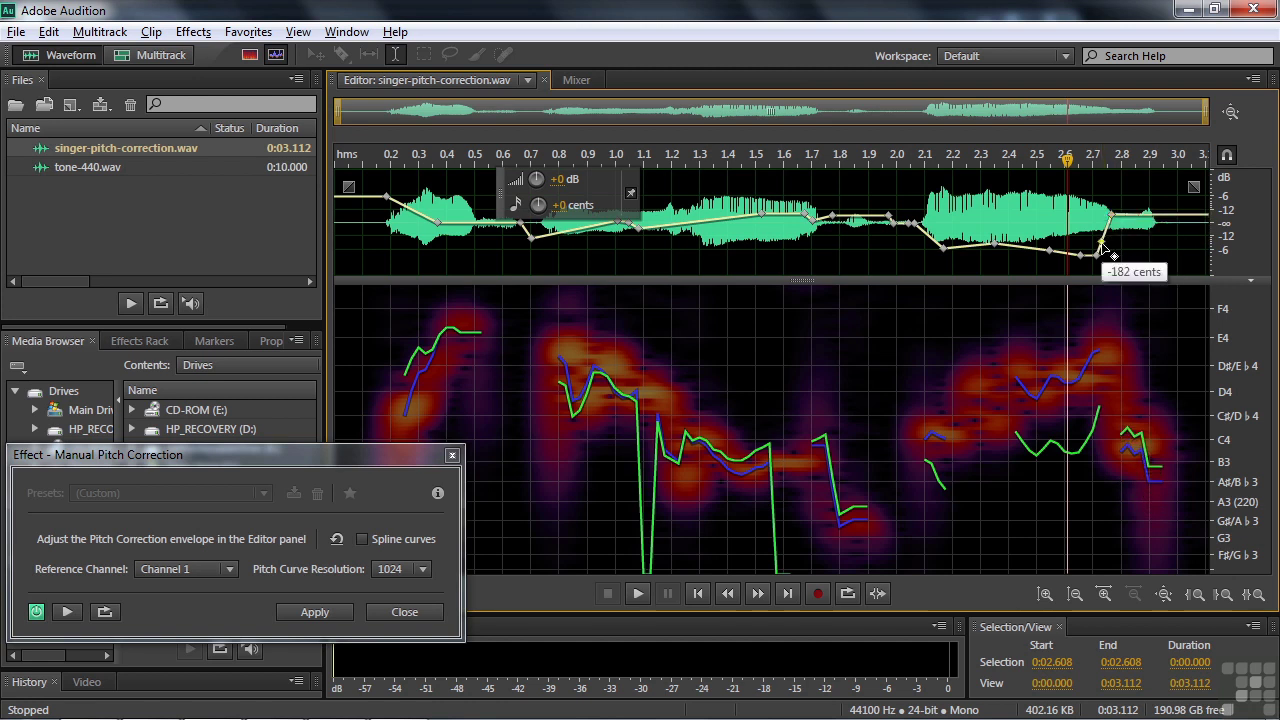
{"action": "left_click", "coordinate": [1103, 252]}
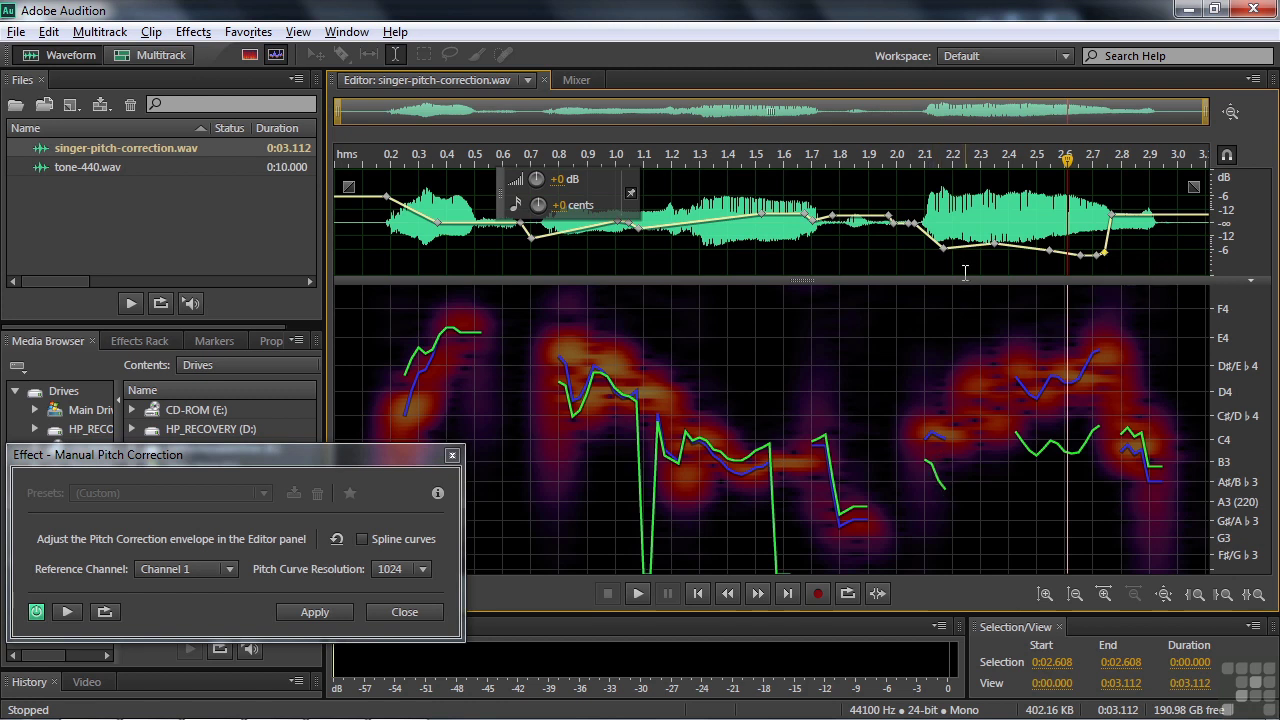
{"action": "mouse_move", "coordinate": [971, 249]}
{"action": "left_click_drag", "start_coordinate": [971, 249], "coordinate": [950, 232]}
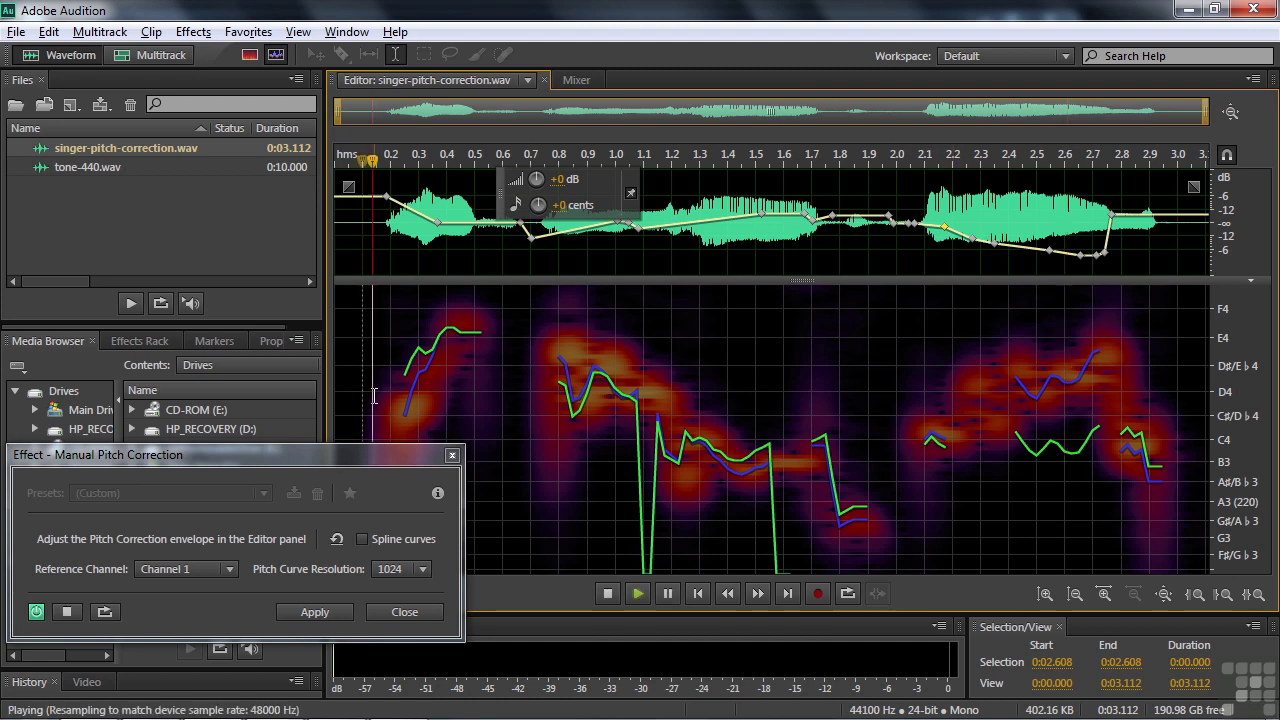
Step: Preview the final phrase, nudge the point near 2.75 s slightly lower, and play it again
{"action": "key", "text": "space"}
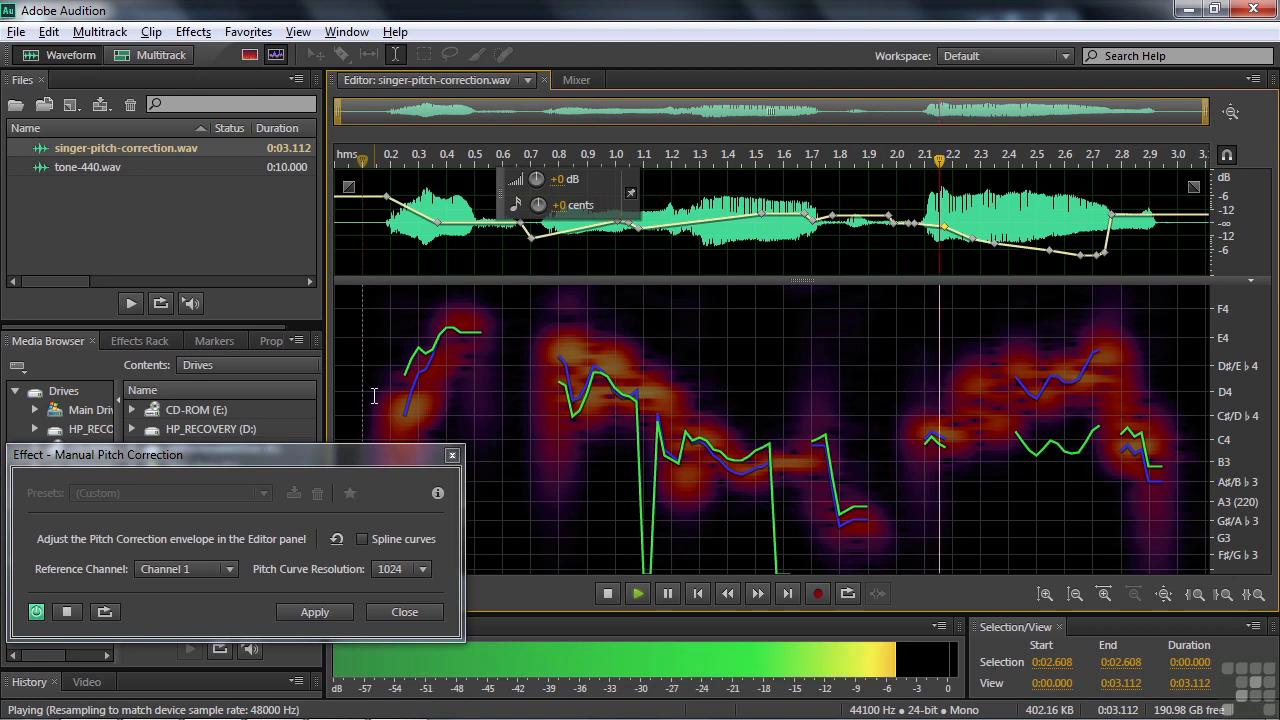
{"action": "key", "text": "space"}
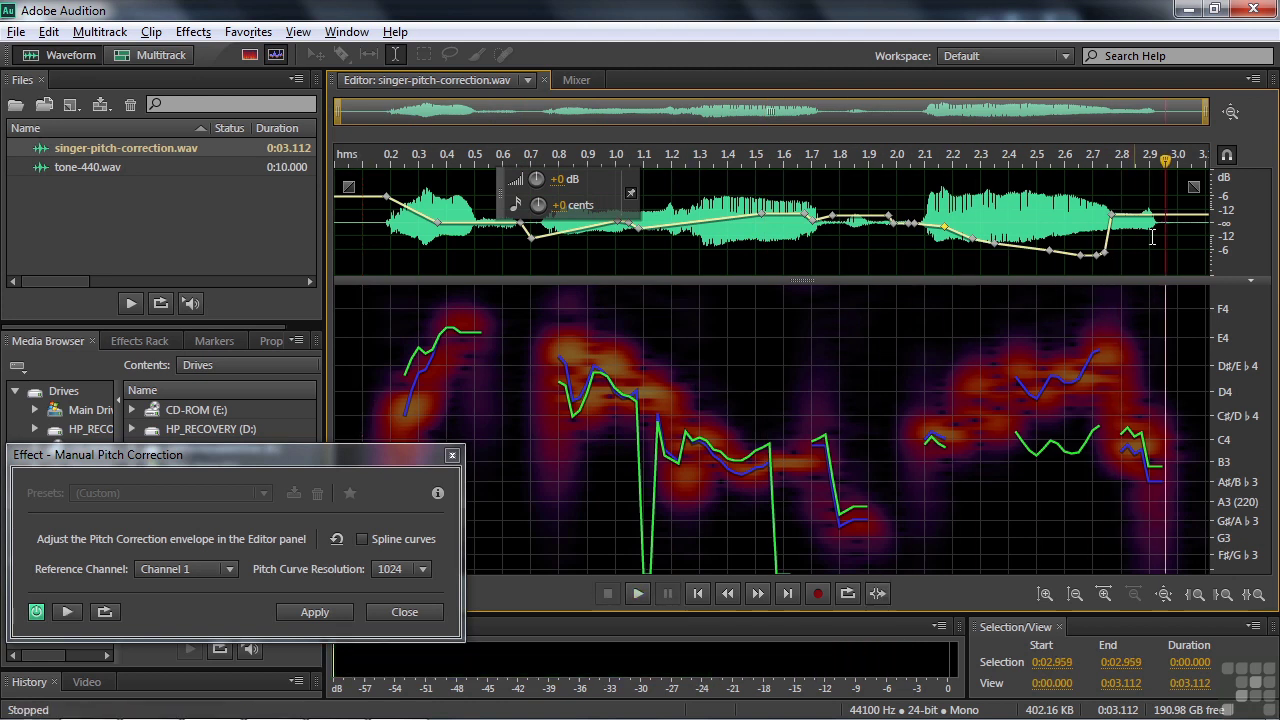
{"action": "left_click_drag", "start_coordinate": [1112, 214], "coordinate": [1113, 221]}
{"action": "key", "text": "space"}
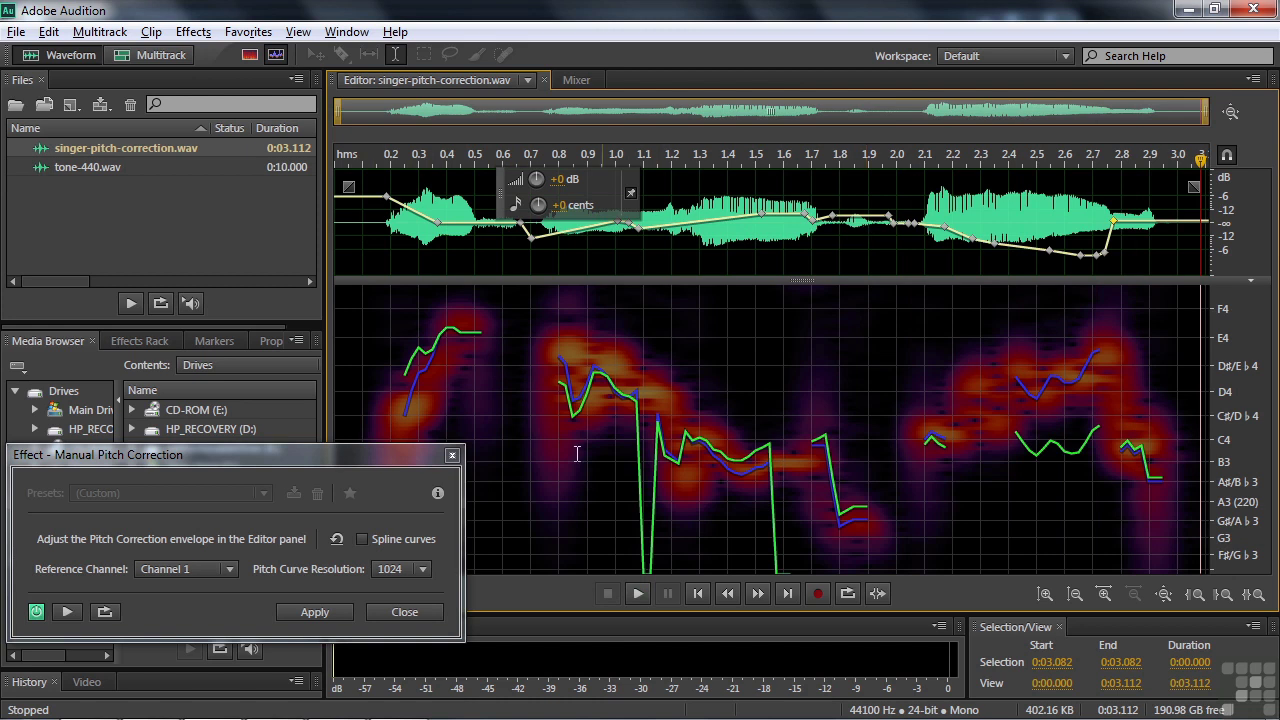
Step: Turn on Spline curves and play the smoothed pitch correction
{"action": "left_click", "coordinate": [362, 539]}
{"action": "key", "text": "space"}
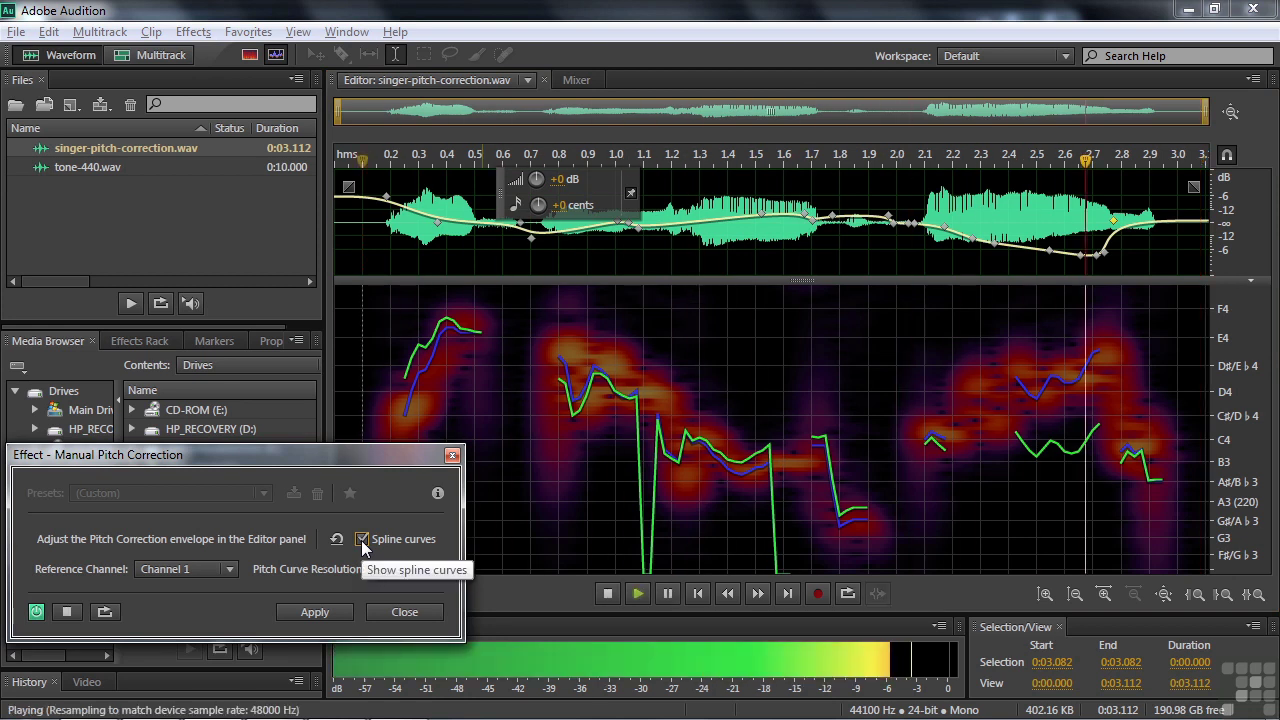
{"action": "key", "text": "space"}
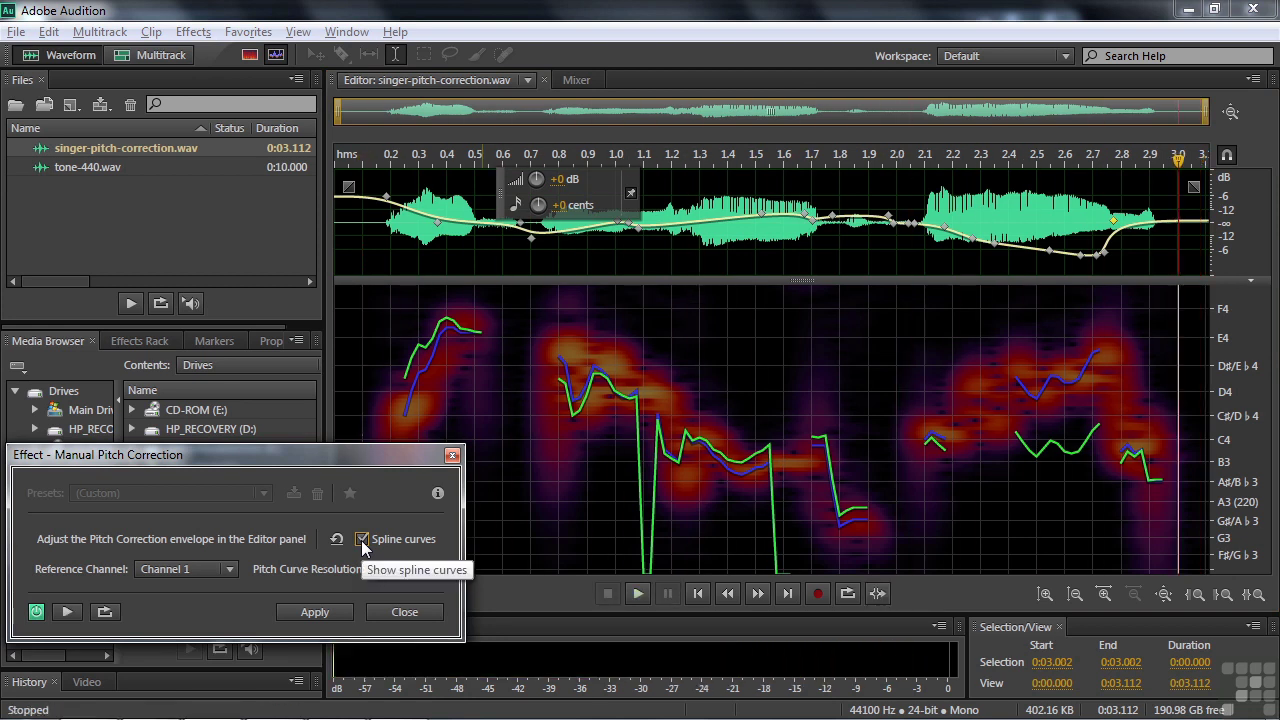